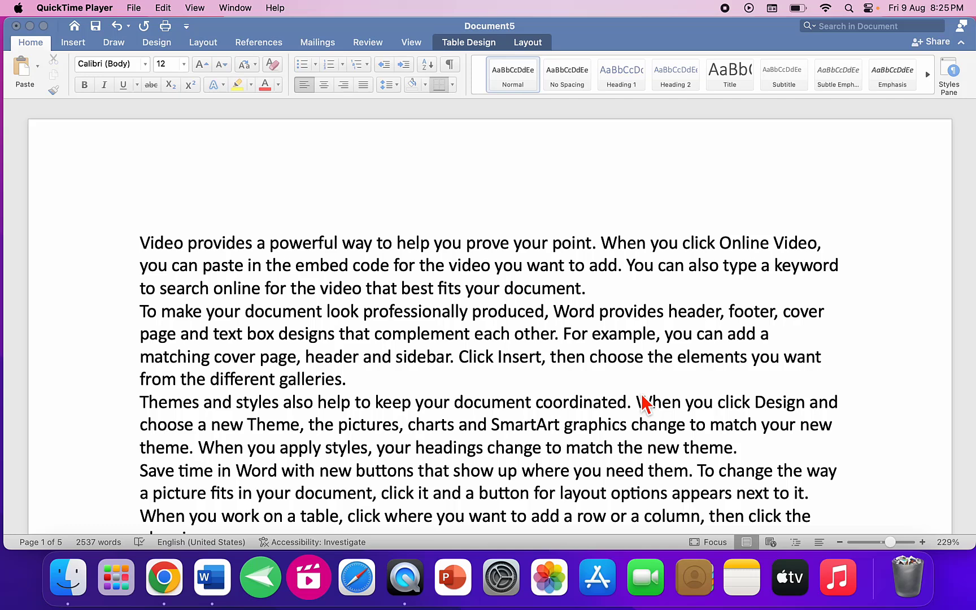
Step: Delete 'When', cut 'point' from the first sentence, paste it after 'document.', then undo the paste
{"action": "key", "text": "Delete"}
{"action": "left_click", "coordinate": [588, 294]}
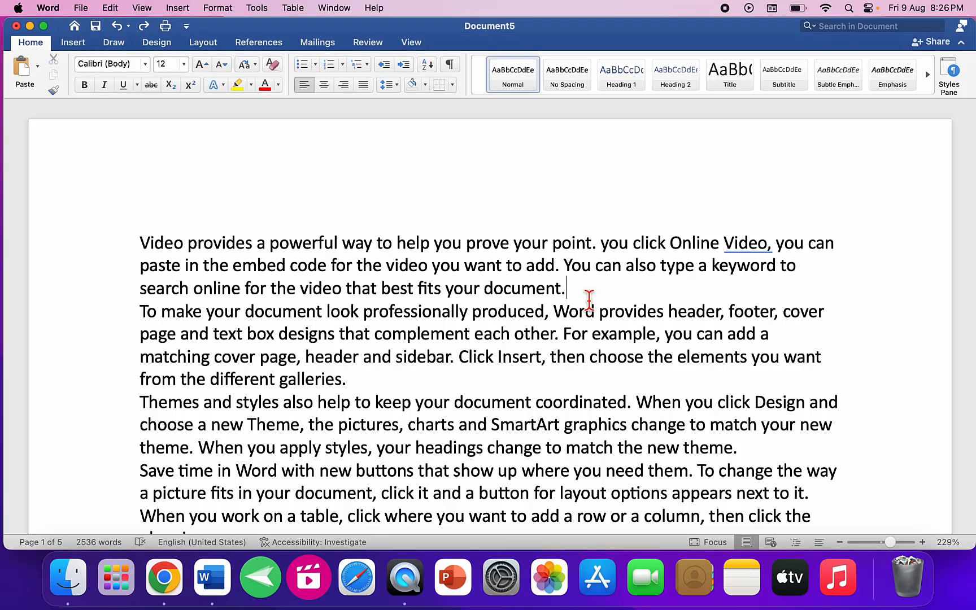
{"action": "key", "text": "Up"}
{"action": "key", "text": "Up"}
{"action": "key", "text": "Left"}
{"action": "key", "text": "shift+Right"}
{"action": "key", "text": "shift+Right"}
{"action": "key", "text": "shift+Right"}
{"action": "key", "text": "shift+Right"}
{"action": "key", "text": "shift+Right"}
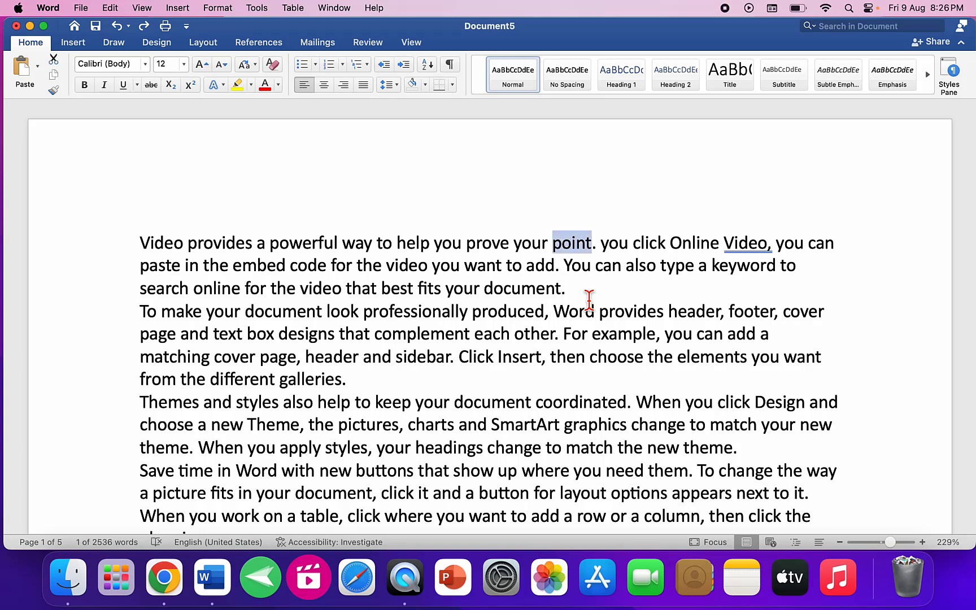
{"action": "key", "text": "super+x"}
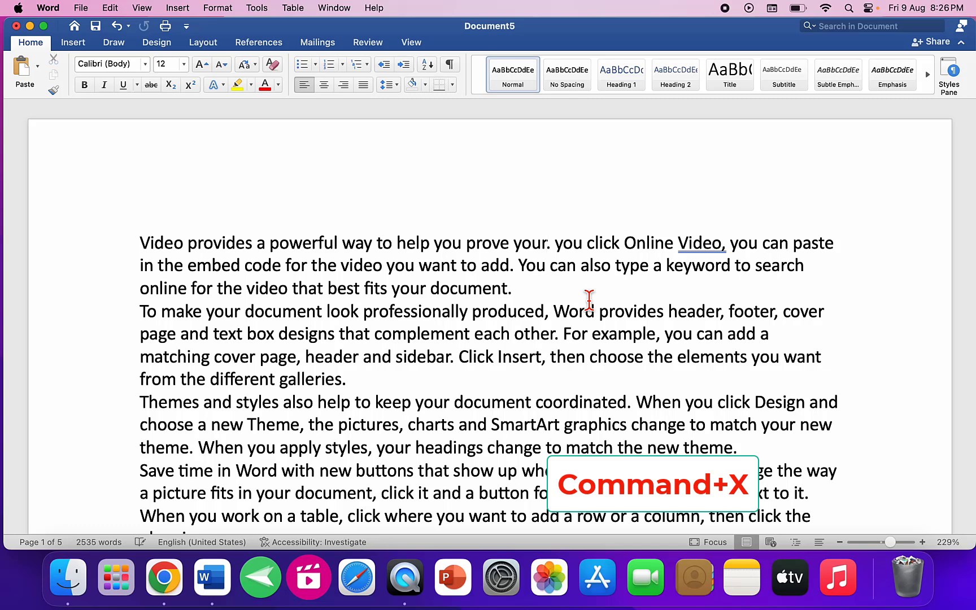
{"action": "key", "text": "super+v"}
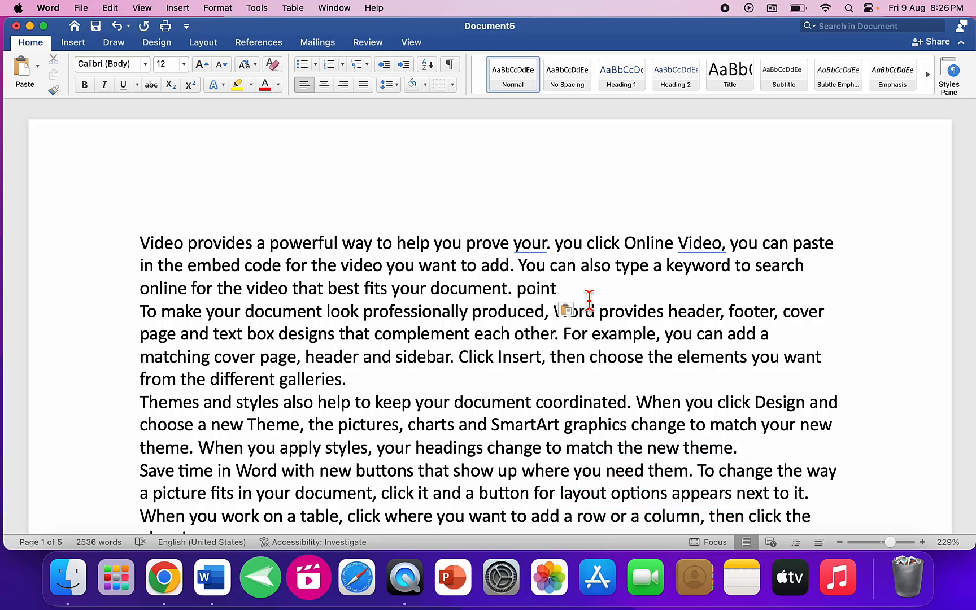
{"action": "key", "text": "super+z"}
Step: Copy 'your', paste it after 'document.', then undo until 'point' is back in the first sentence
{"action": "key", "text": "Up"}
{"action": "key", "text": "shift+Right"}
{"action": "key", "text": "shift+Right"}
{"action": "key", "text": "shift+Right"}
{"action": "key", "text": "shift+Right"}
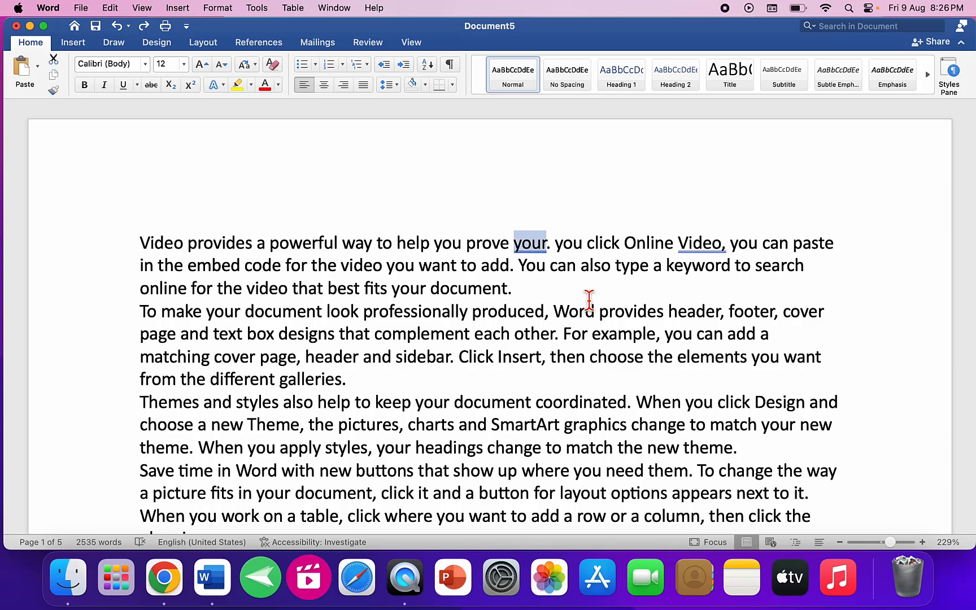
{"action": "key", "text": "super+c"}
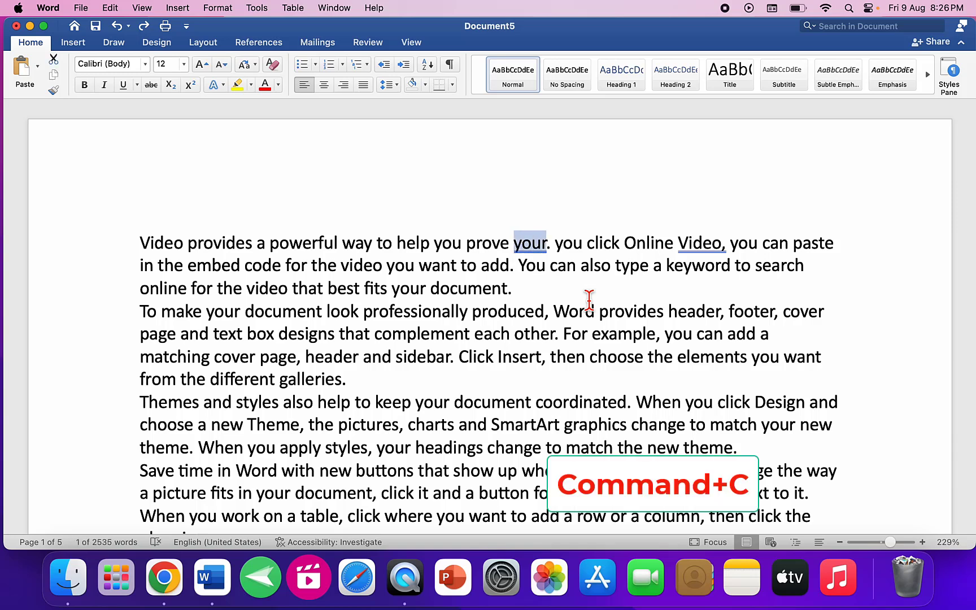
{"action": "left_click", "coordinate": [589, 296]}
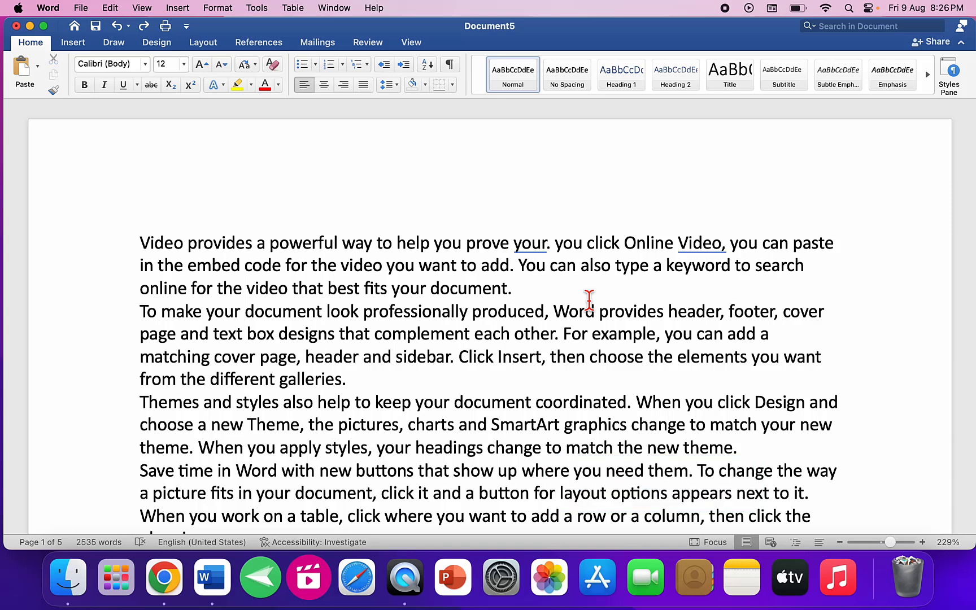
{"action": "key", "text": "super+v"}
{"action": "key", "text": "super+z"}
{"action": "key", "text": "super+z"}
{"action": "key", "text": "super+z"}
{"action": "key", "text": "super+z"}
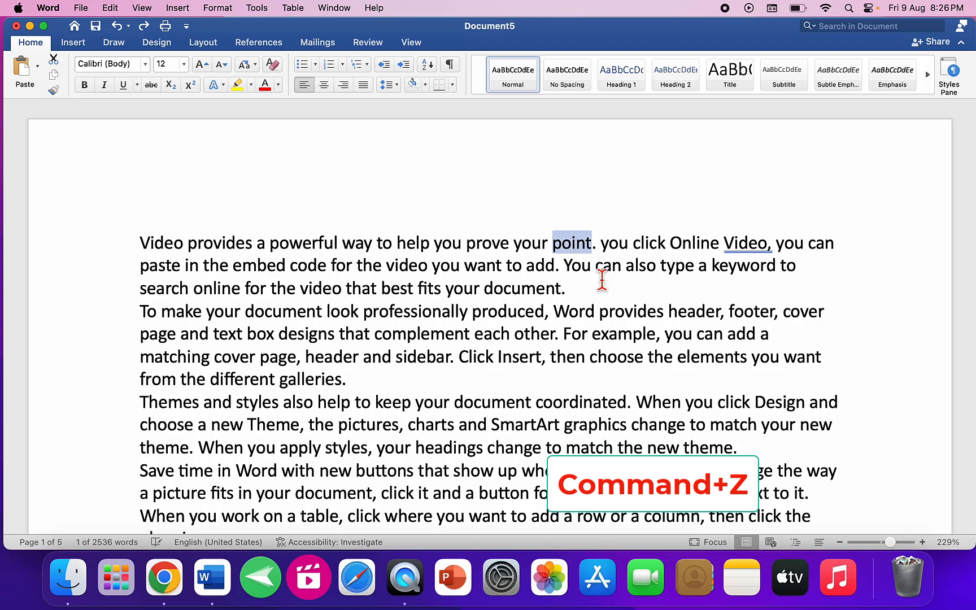
{"action": "key", "text": "super+z"}
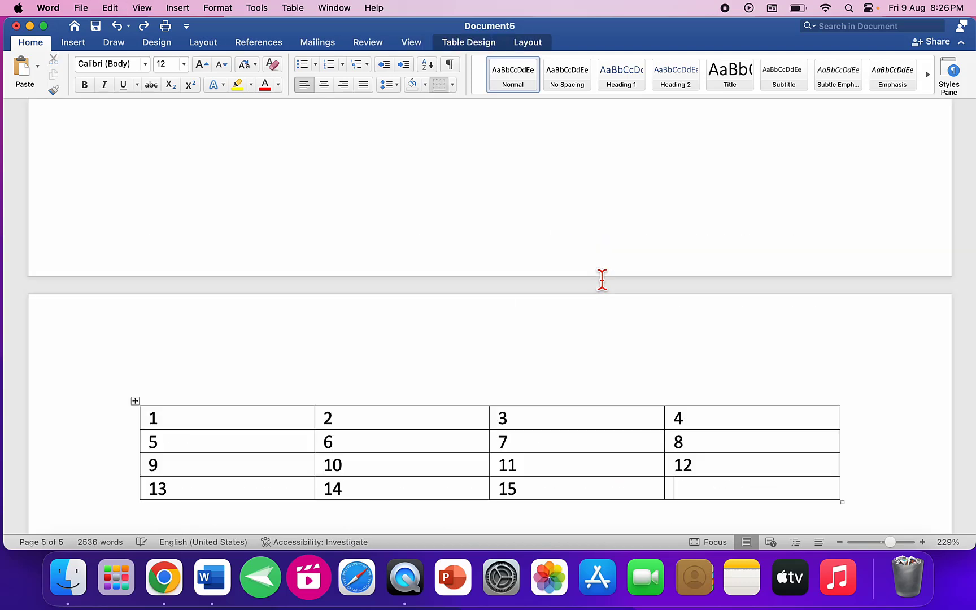
{"action": "key", "text": "super+z"}
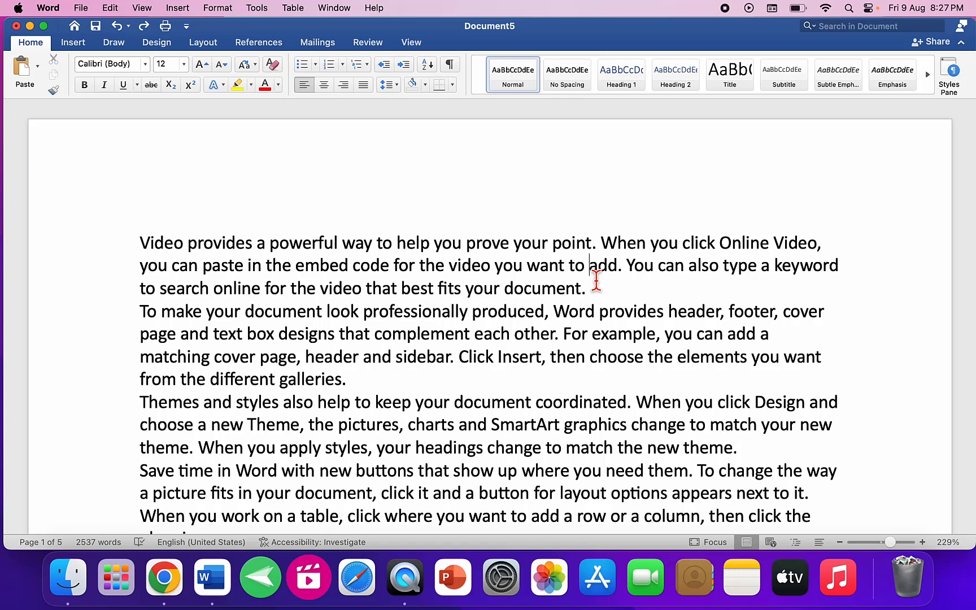
Step: Select all and deselect, then search for 'footer' and step through four matches
{"action": "key", "text": "super+a"}
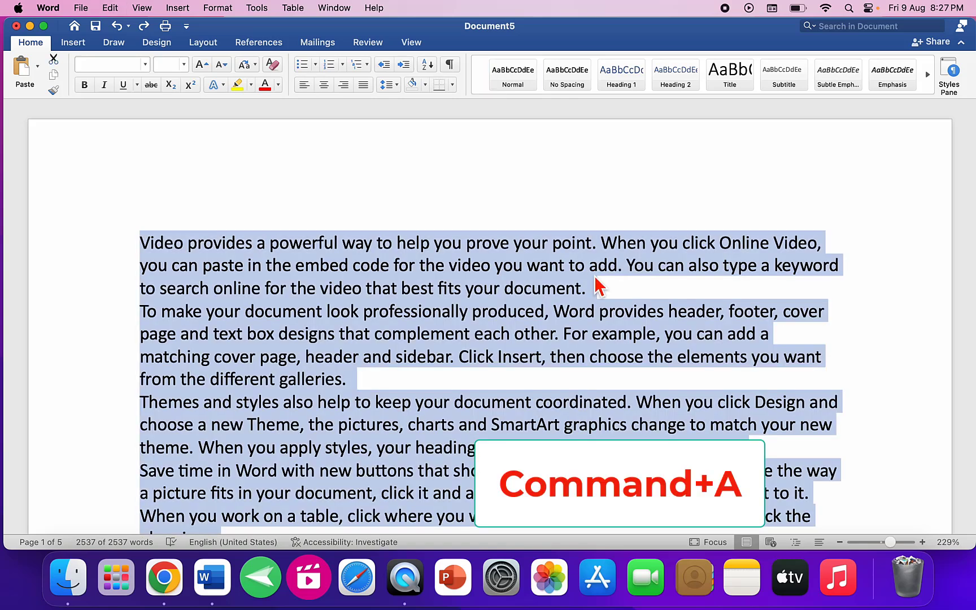
{"action": "left_click", "coordinate": [587, 282]}
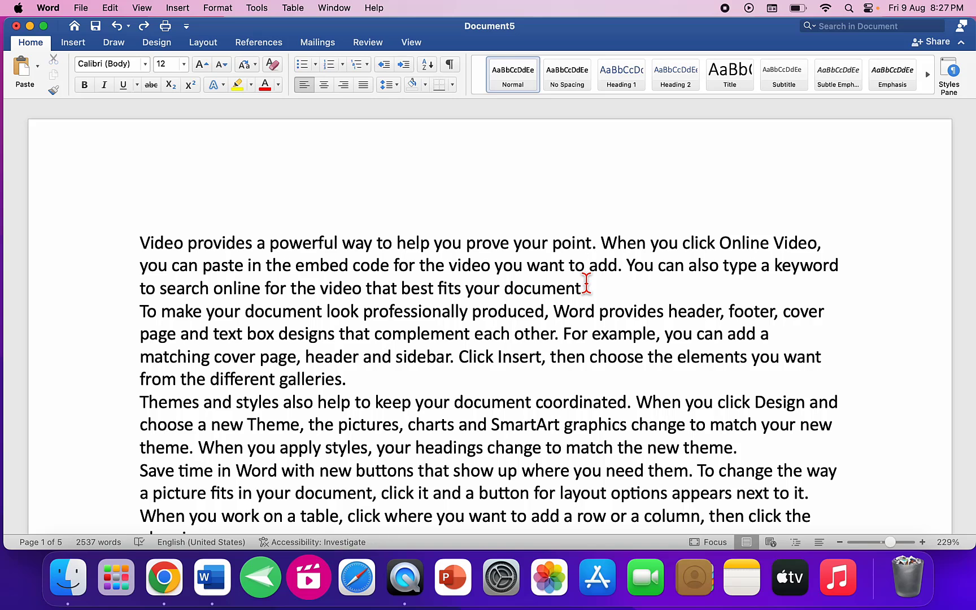
{"action": "key", "text": "super+f"}
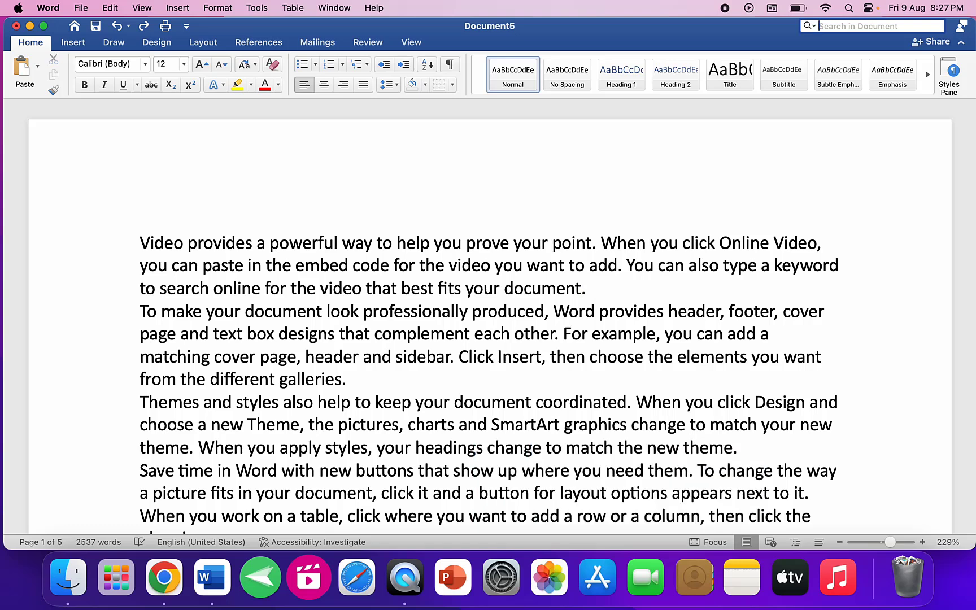
{"action": "type", "text": "footer"}
{"action": "key", "text": "Return"}
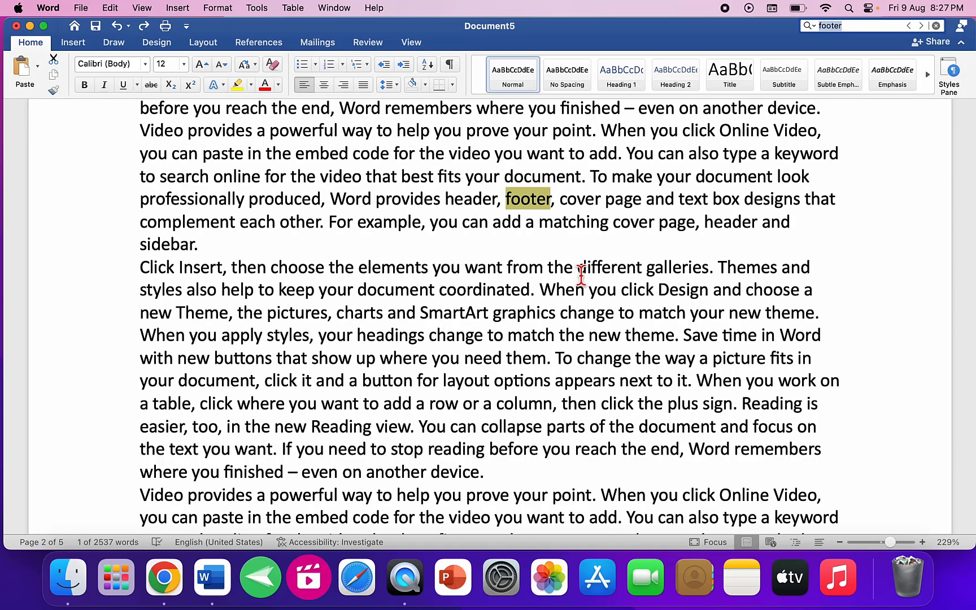
{"action": "key", "text": "Return"}
{"action": "key", "text": "Return"}
{"action": "key", "text": "Return"}
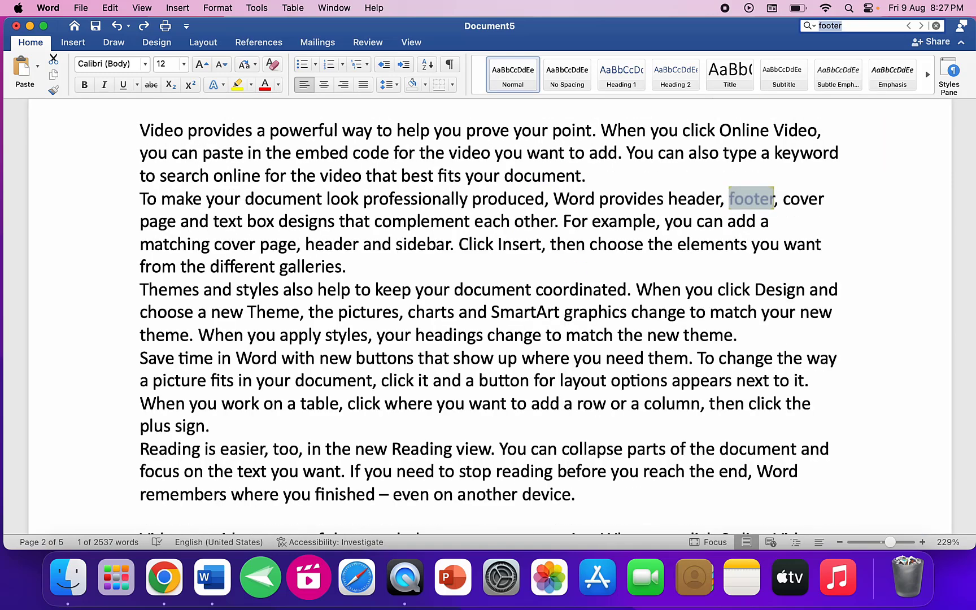
{"action": "key", "text": "Return"}
{"action": "key", "text": "Return"}
{"action": "key", "text": "Return"}
{"action": "key", "text": "Return"}
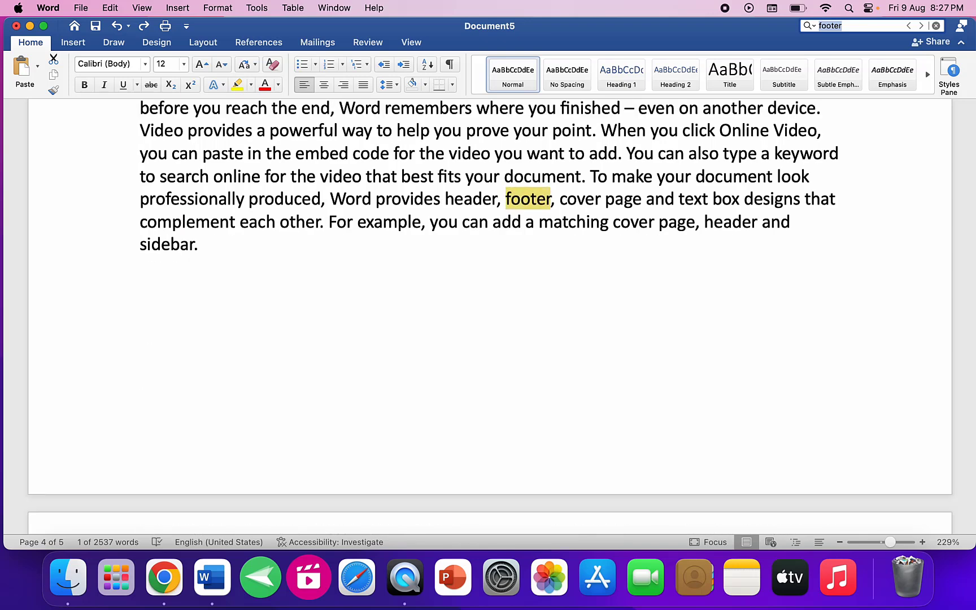
{"action": "key", "text": "Return"}
{"action": "key", "text": "Return"}
{"action": "key", "text": "Return"}
{"action": "key", "text": "Return"}
{"action": "key", "text": "Return"}
{"action": "key", "text": "Return"}
{"action": "key", "text": "Return"}
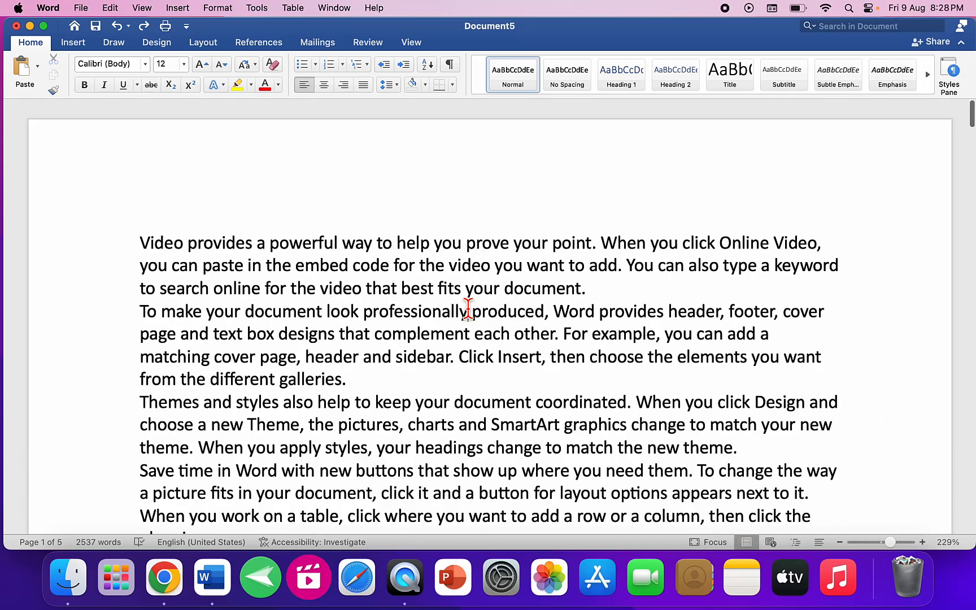
{"action": "key", "text": "super+o"}
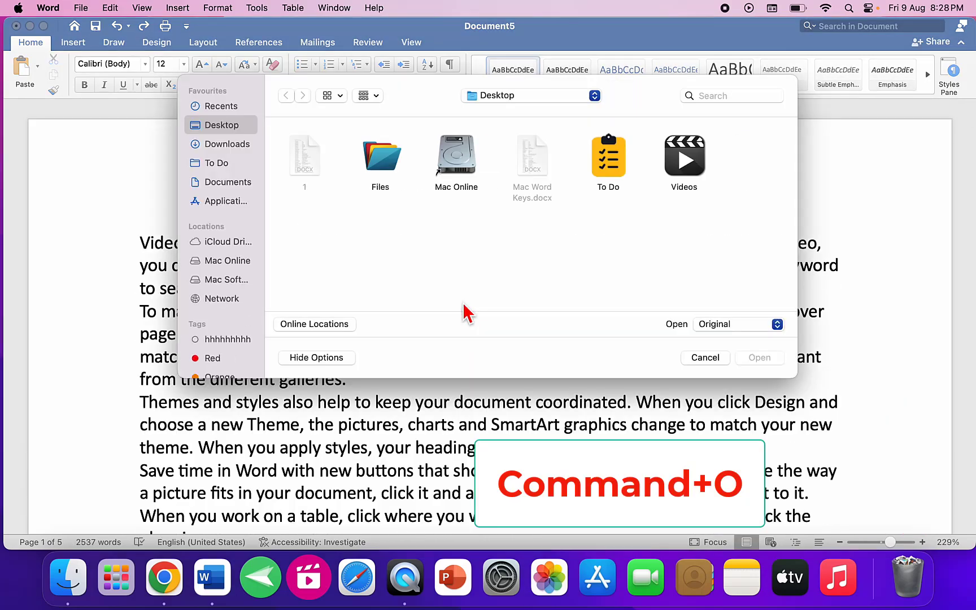
{"action": "key", "text": "Escape"}
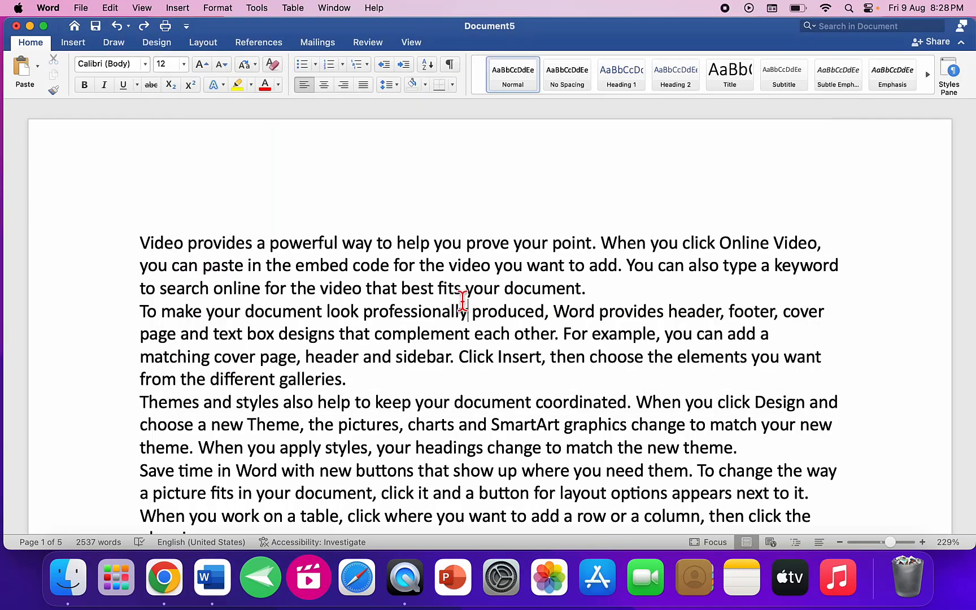
{"action": "key", "text": "super+p"}
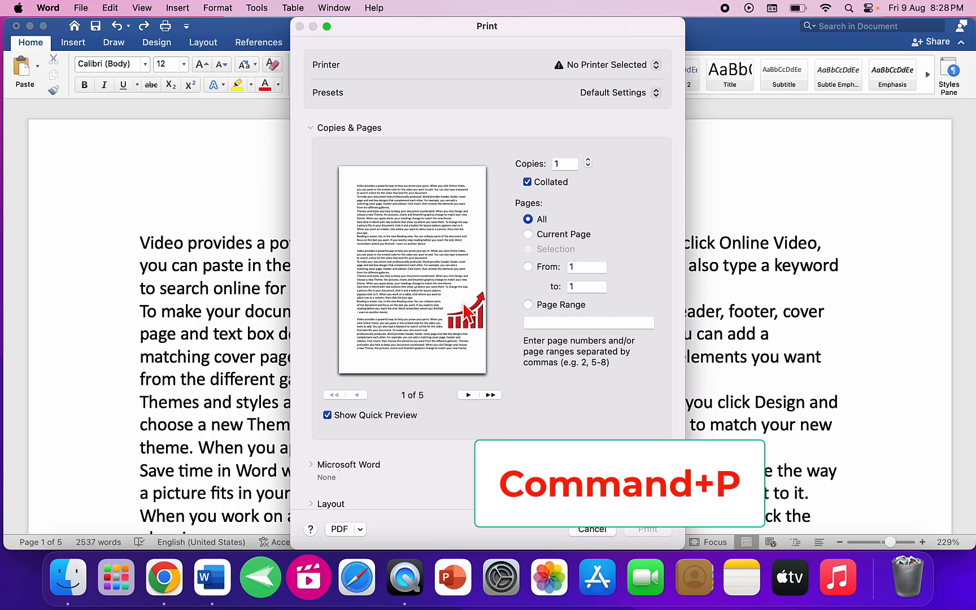
{"action": "key", "text": "Escape"}
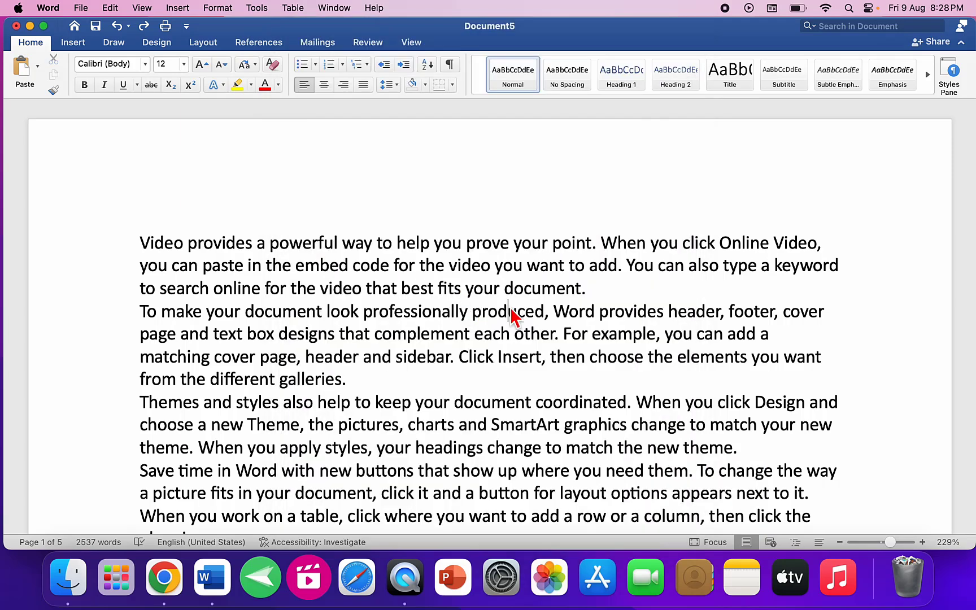
{"action": "key", "text": "super+s"}
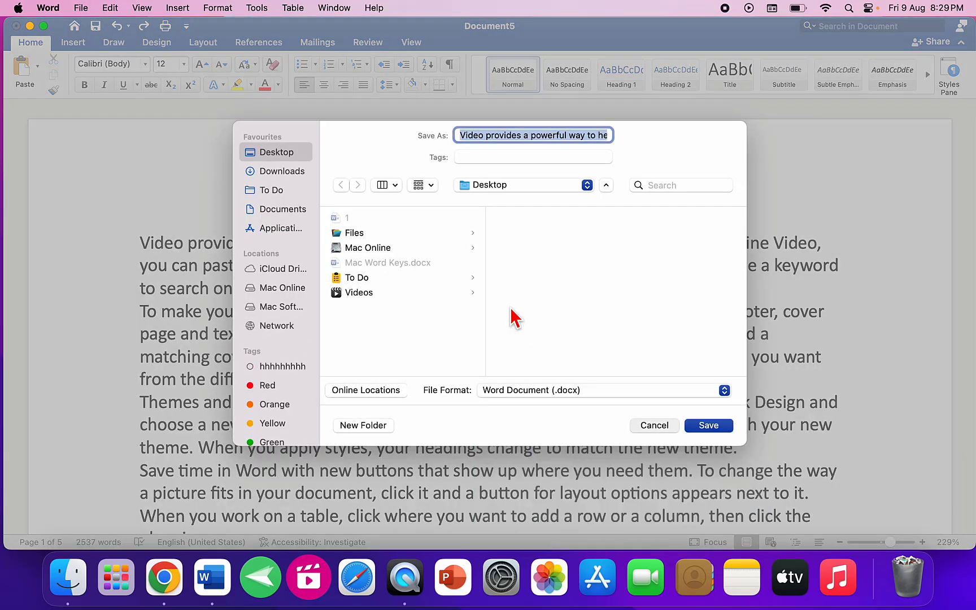
{"action": "key", "text": "Escape"}
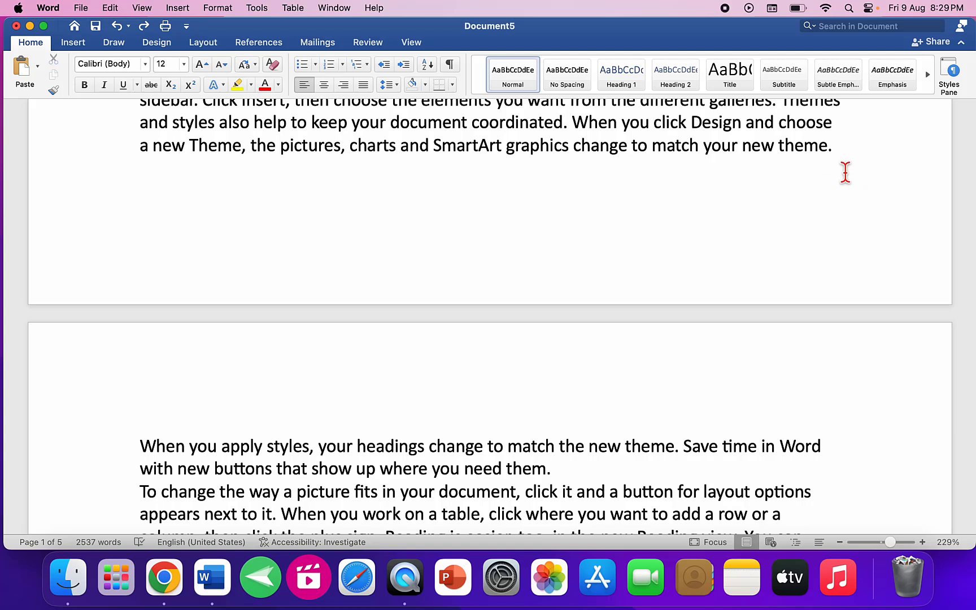
{"action": "key", "text": "super+Return"}
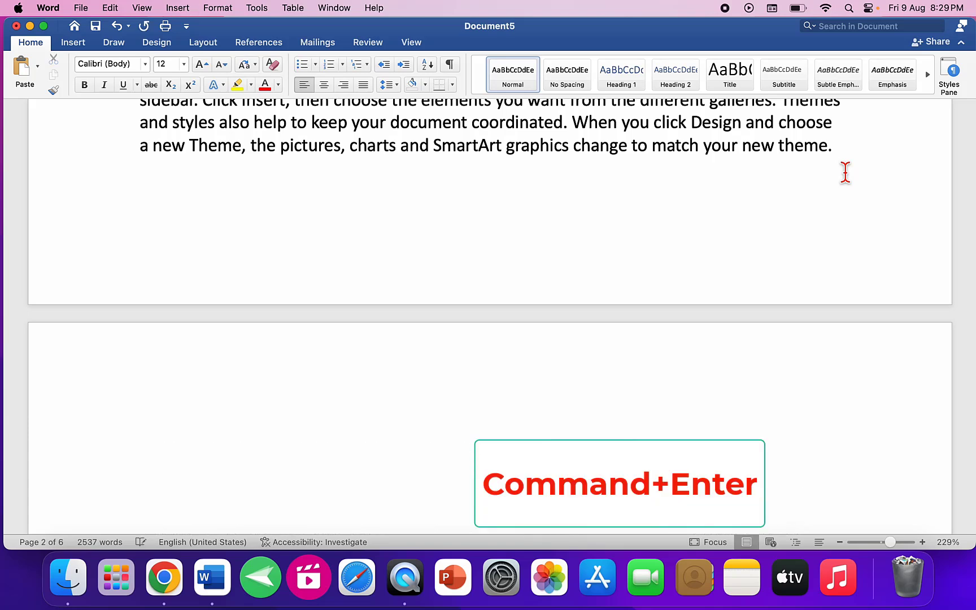
{"action": "scroll", "coordinate": [660, 267], "scroll_direction": "down", "scroll_amount": 5}
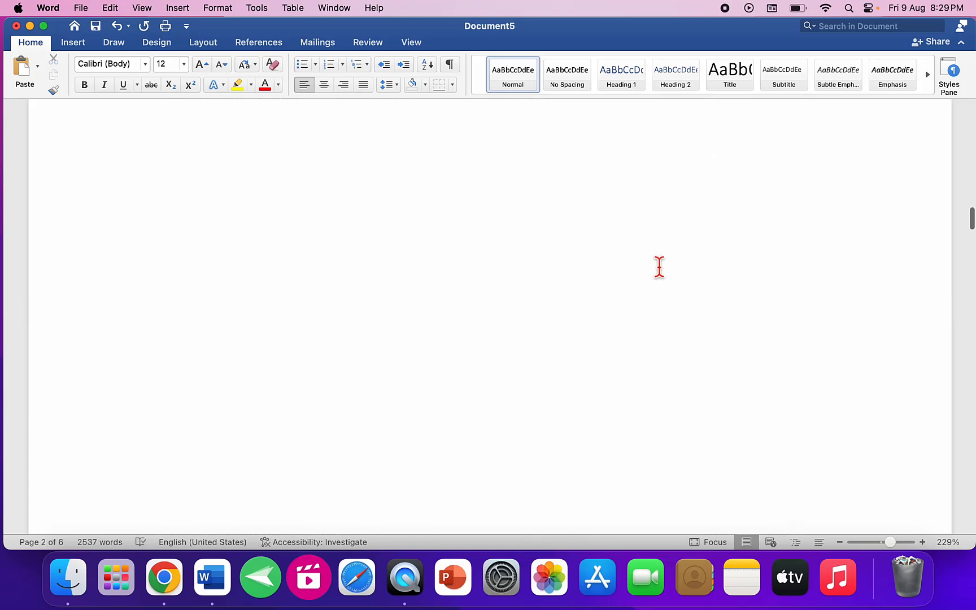
{"action": "scroll", "coordinate": [660, 267], "scroll_direction": "down", "scroll_amount": 3}
{"action": "scroll", "coordinate": [660, 267], "scroll_direction": "up", "scroll_amount": 3}
{"action": "key", "text": "super+z"}
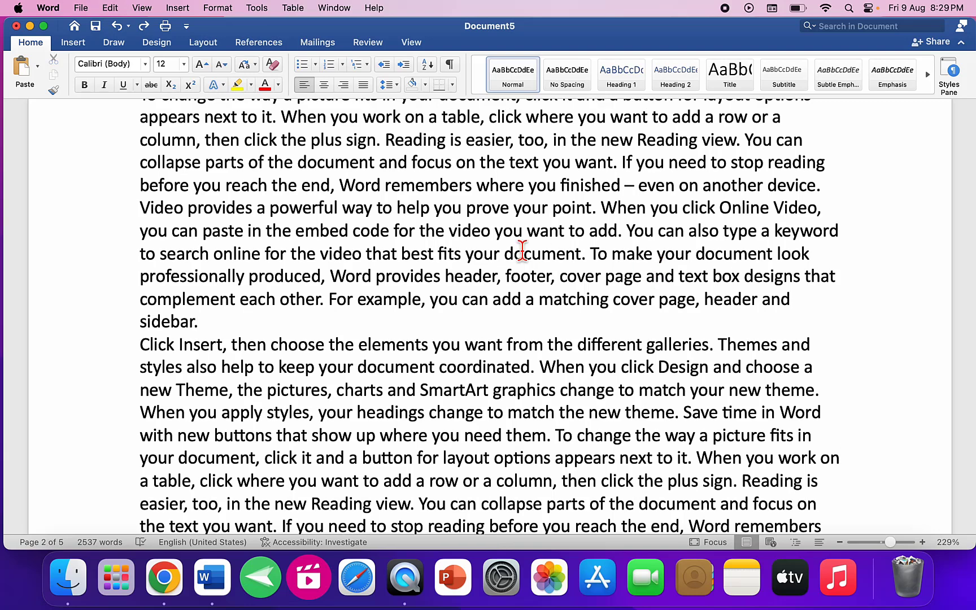
{"action": "key", "text": "super+w"}
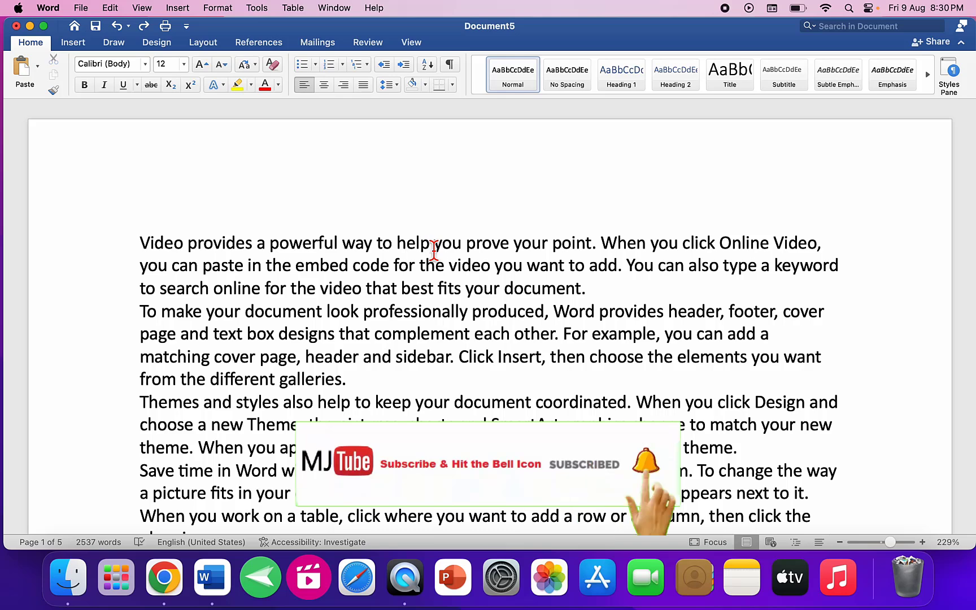
Step: Delete two letters of 'help', restore them with undo, and select then deselect 'help'
{"action": "left_click", "coordinate": [432, 244]}
{"action": "key", "text": "BackSpace"}
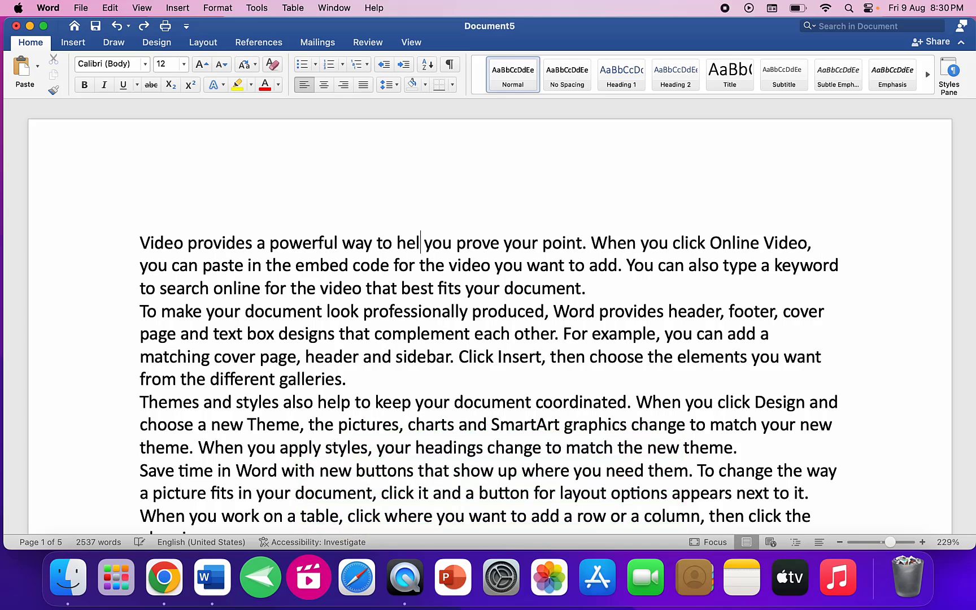
{"action": "key", "text": "BackSpace"}
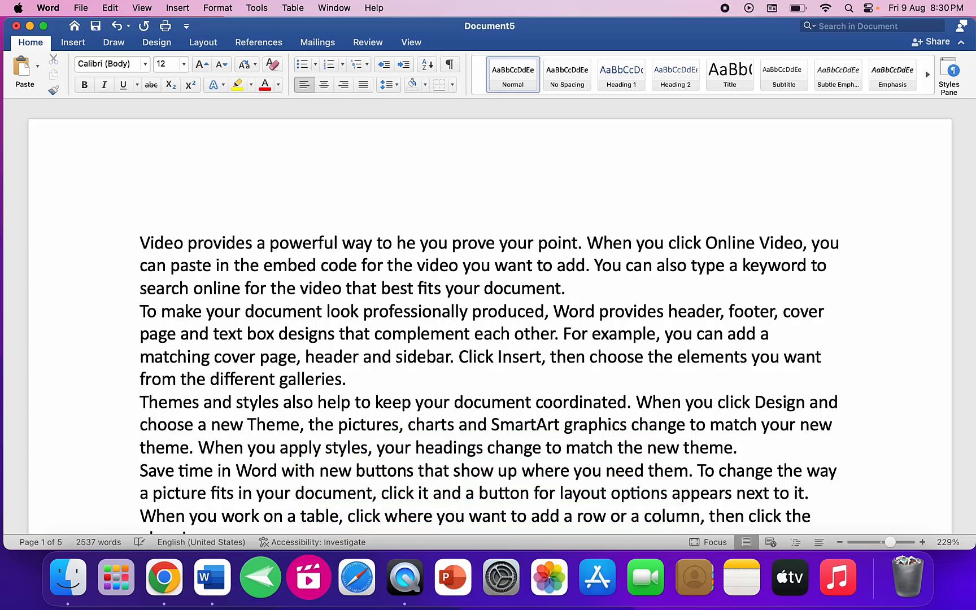
{"action": "key", "text": "super+z"}
{"action": "key", "text": "super+z"}
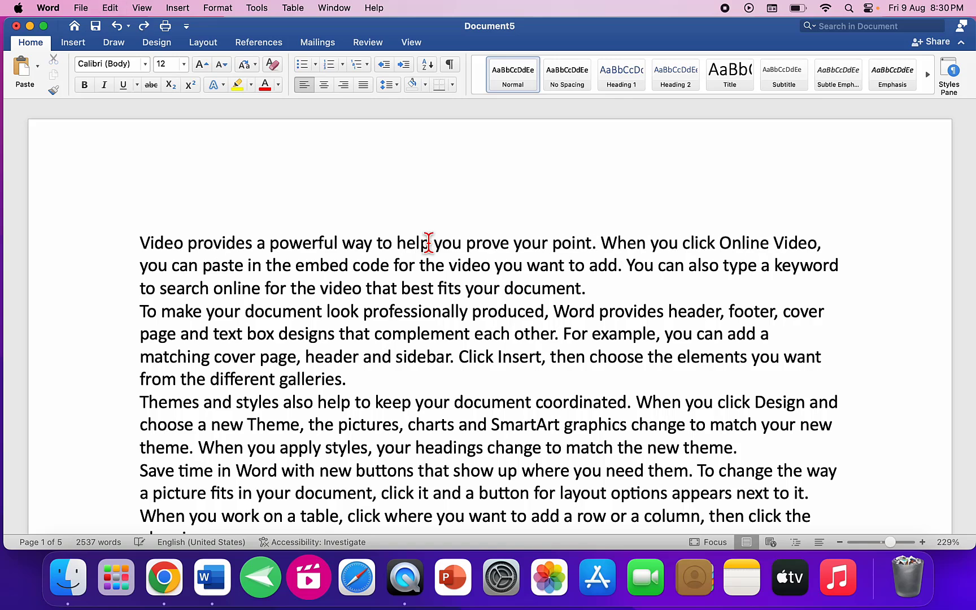
{"action": "double_click", "coordinate": [412, 243]}
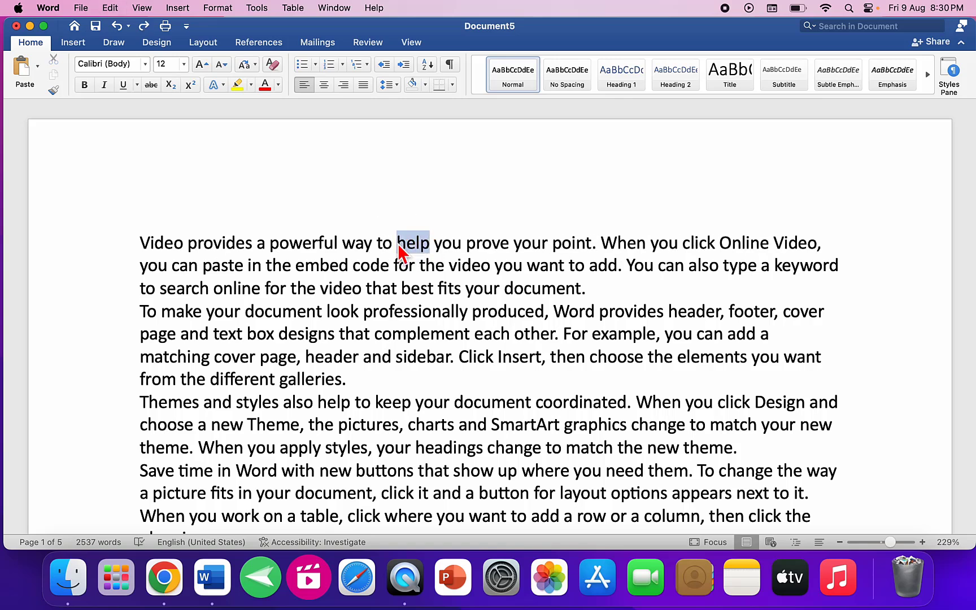
{"action": "left_click", "coordinate": [444, 265]}
Step: Remove 'to help' from the first paragraph and centre the paragraph
{"action": "left_click", "coordinate": [431, 244]}
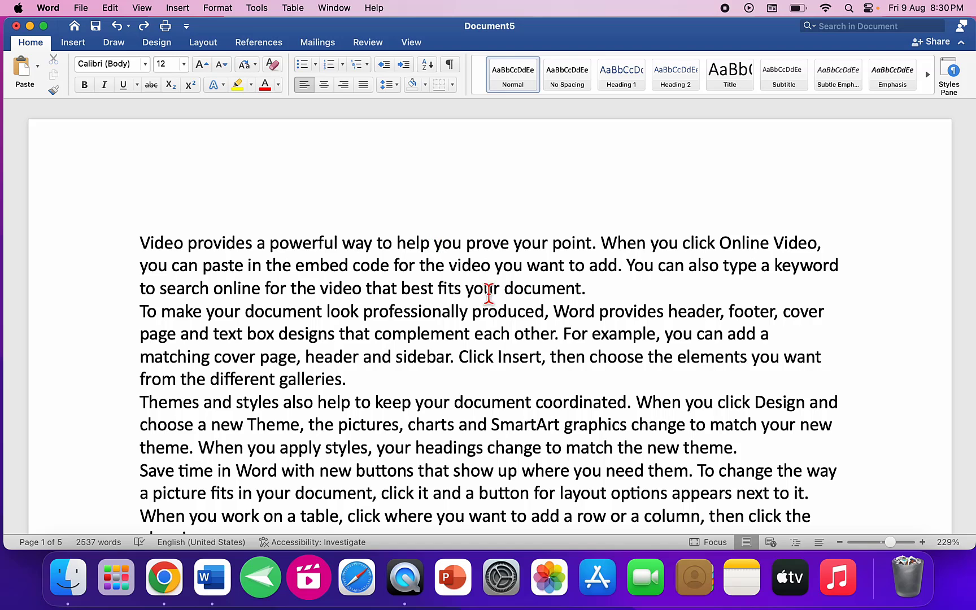
{"action": "key", "text": "super+BackSpace"}
{"action": "key", "text": "super+BackSpace"}
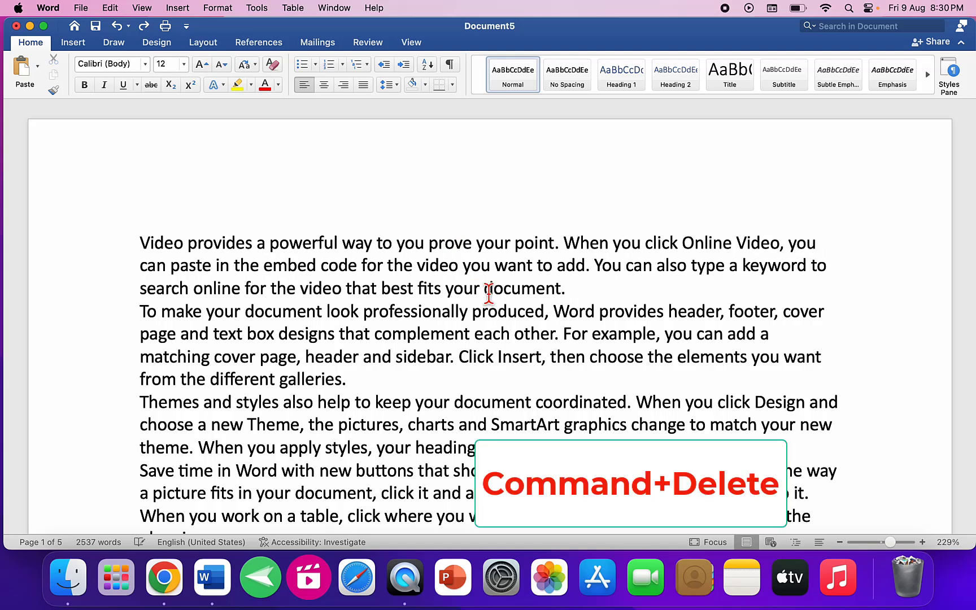
{"action": "key", "text": "super+BackSpace"}
{"action": "key", "text": "super+BackSpace"}
{"action": "key", "text": "super+BackSpace"}
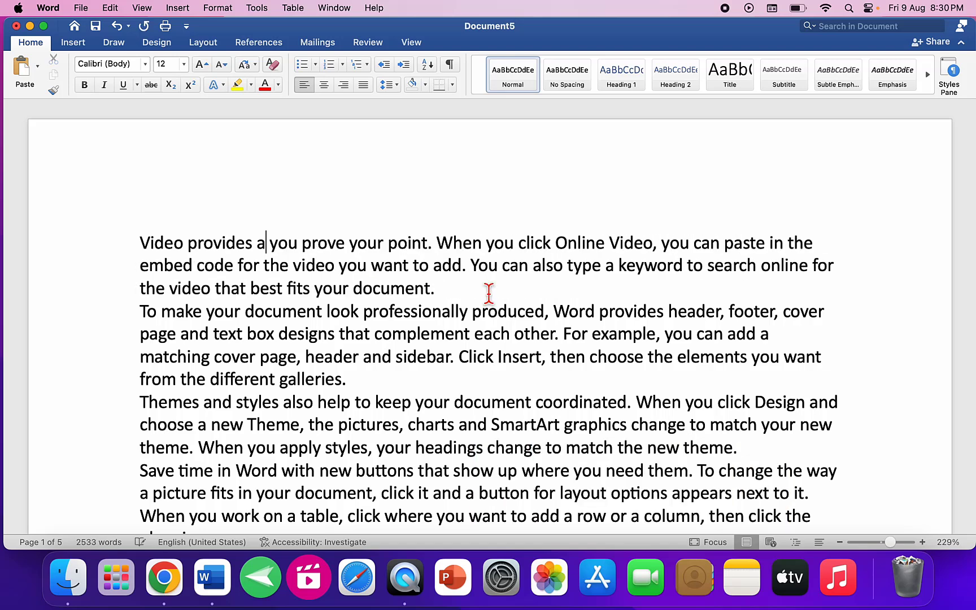
{"action": "key", "text": "super+z"}
{"action": "key", "text": "super+z"}
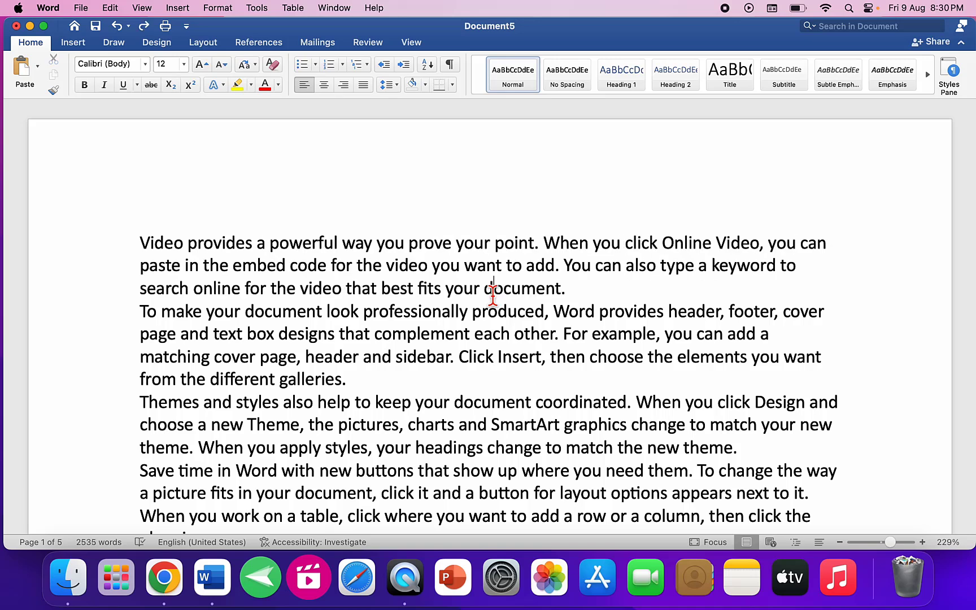
{"action": "key", "text": "super+e"}
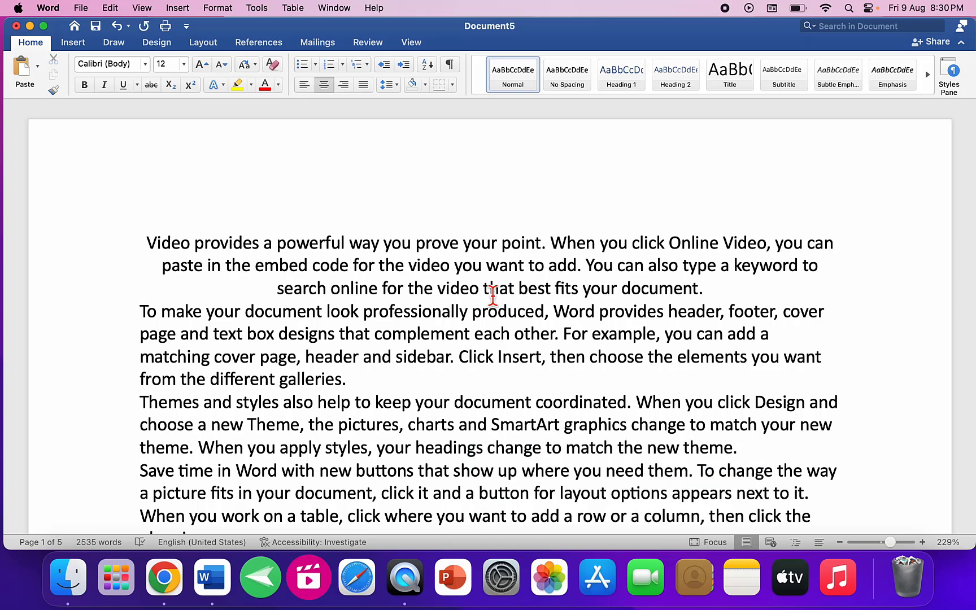
Step: Cycle the first paragraph through justified, right and left alignment
{"action": "key", "text": "super+j"}
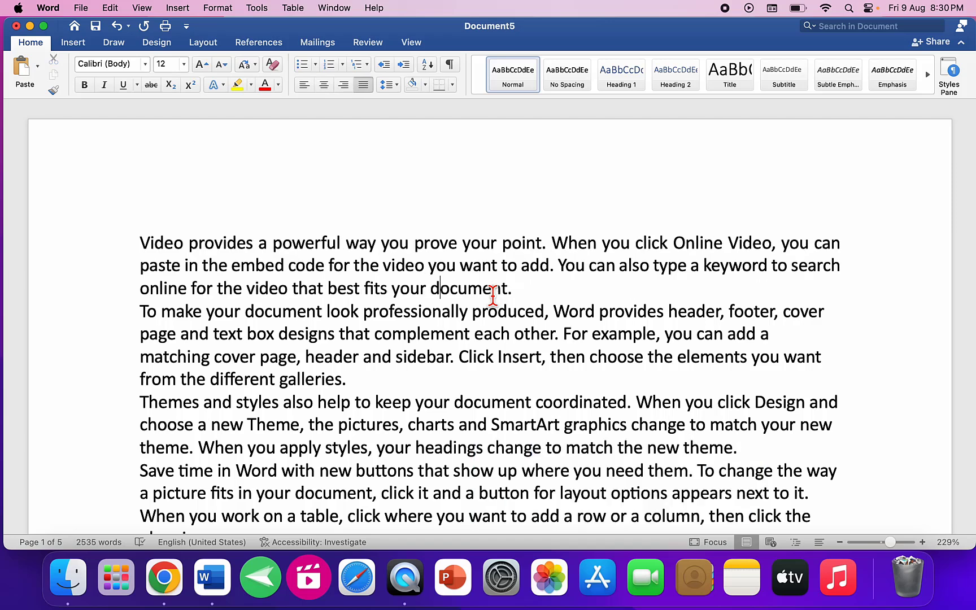
{"action": "key", "text": "super+r"}
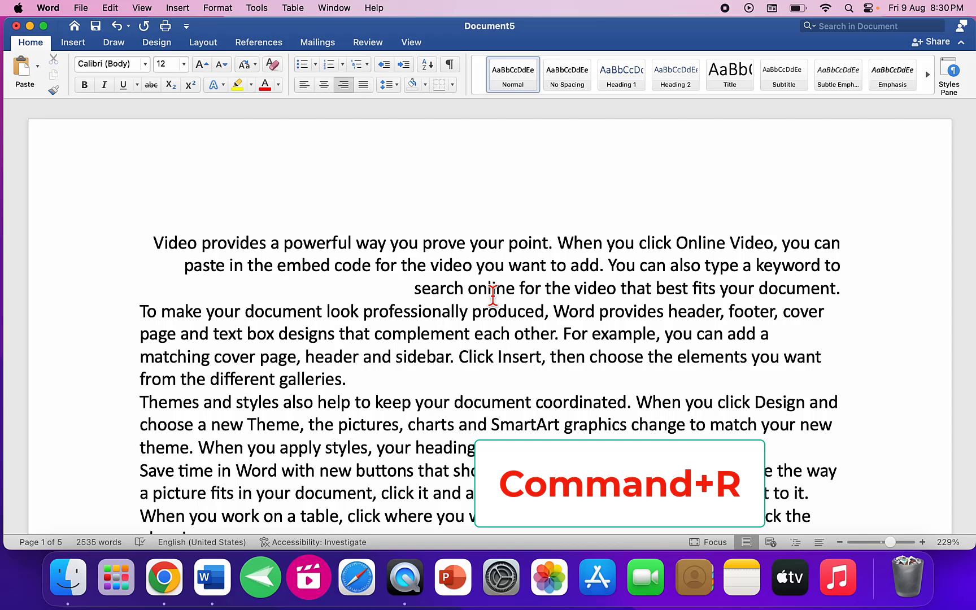
{"action": "key", "text": "super+l"}
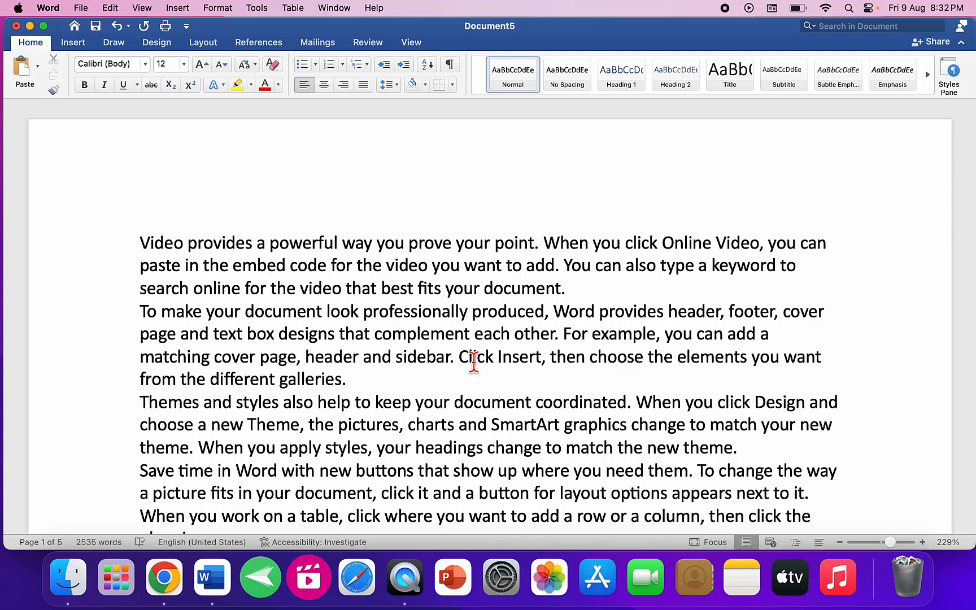
Step: Indent the 'To make your document' paragraph three steps, then return it to the margin
{"action": "key", "text": "ctrl+shift+m"}
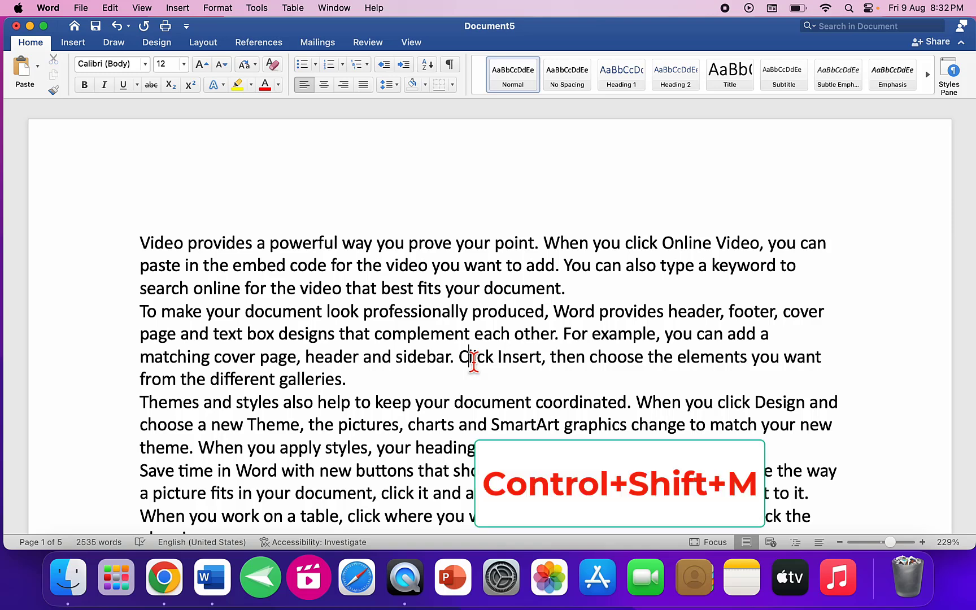
{"action": "key", "text": "ctrl+shift+m"}
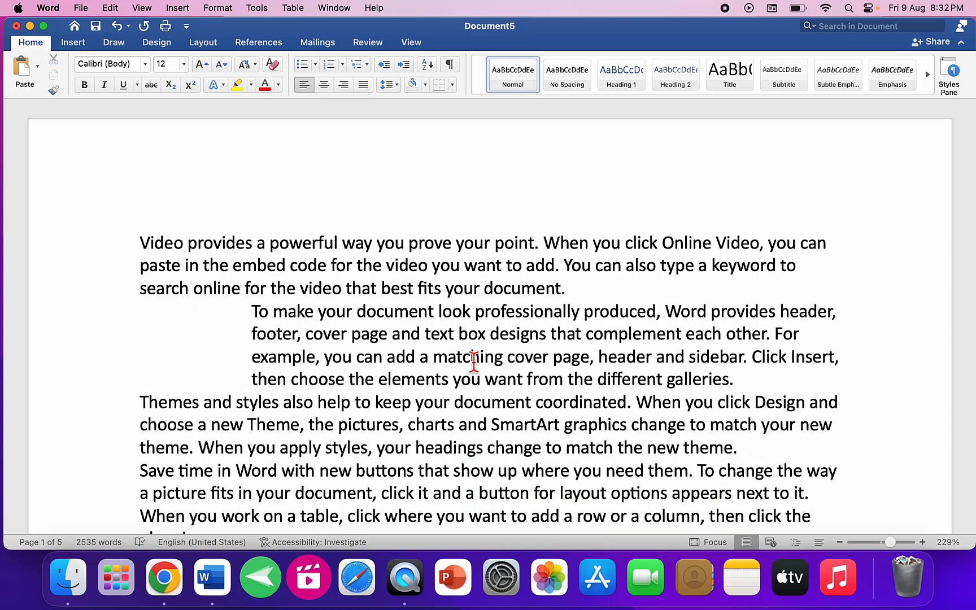
{"action": "key", "text": "ctrl+shift+m"}
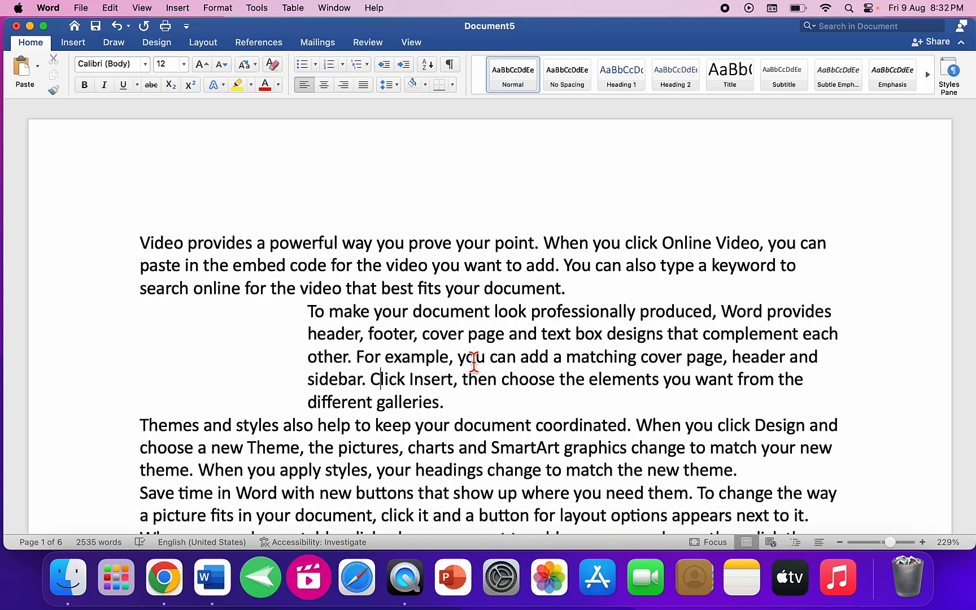
{"action": "key", "text": "super+shift+m"}
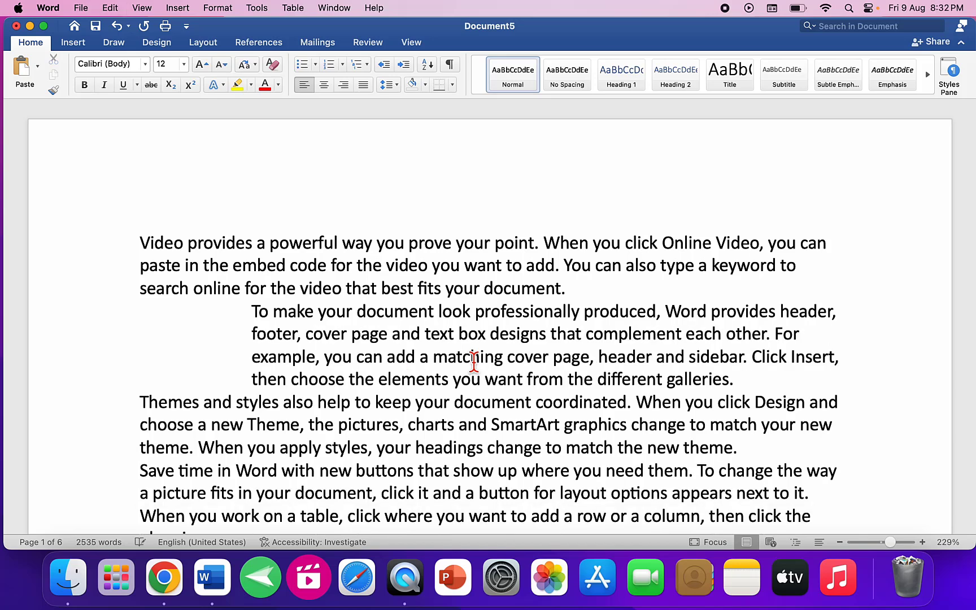
{"action": "key", "text": "super+shift+m"}
{"action": "key", "text": "super+shift+m"}
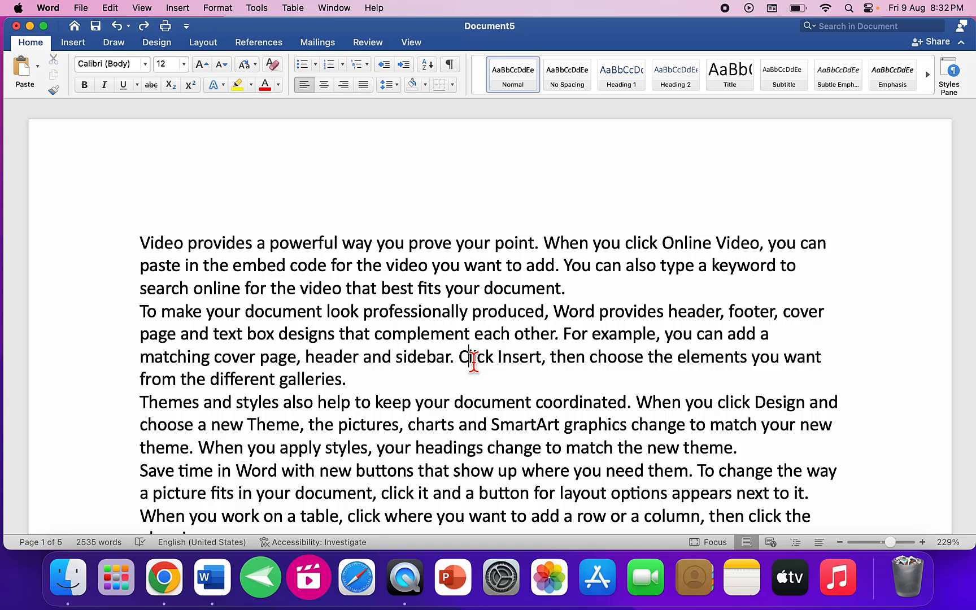
Step: Give the second paragraph single spacing and the first paragraph 1.5 line spacing
{"action": "left_click", "coordinate": [454, 311]}
{"action": "key", "text": "super+1"}
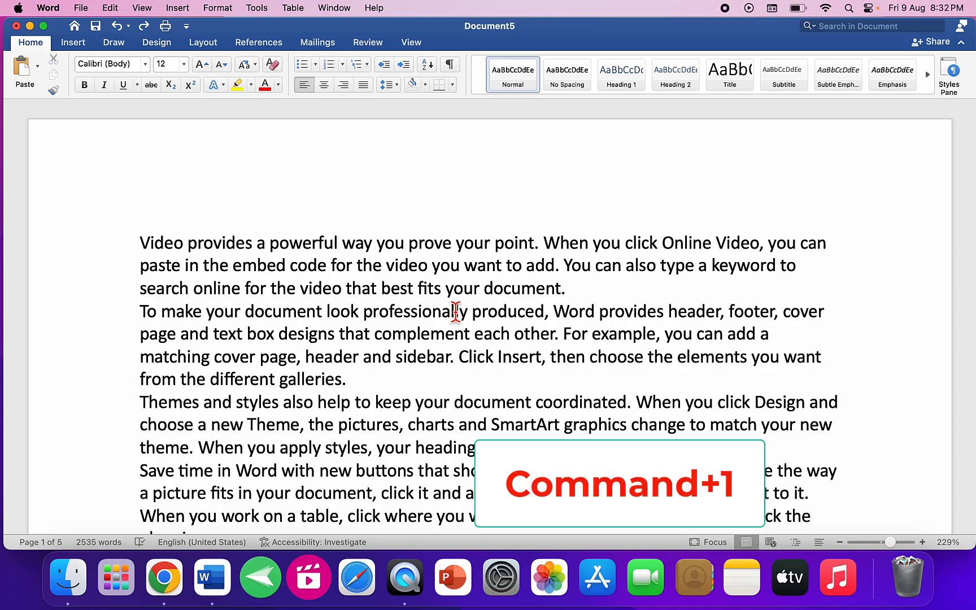
{"action": "left_click", "coordinate": [461, 275]}
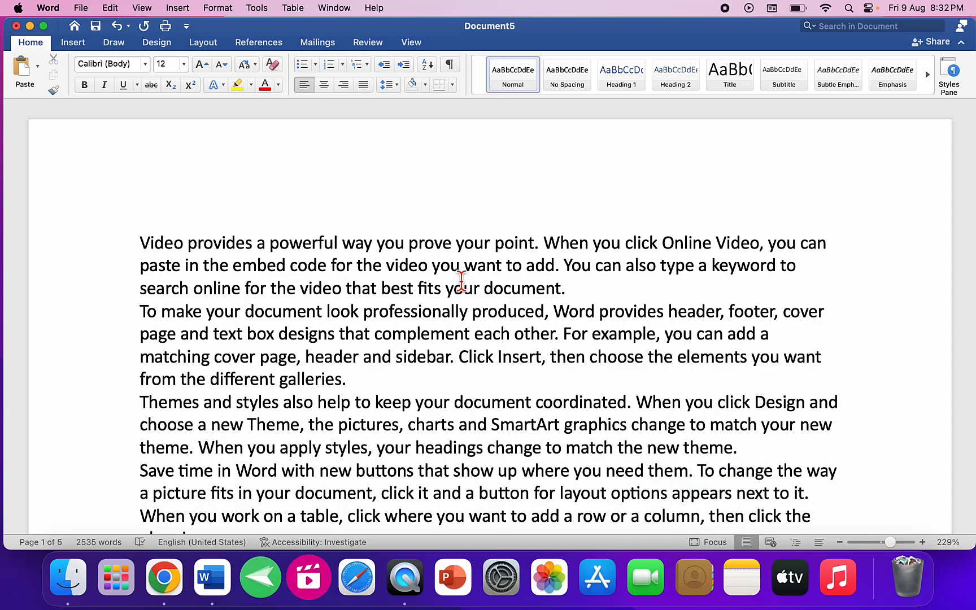
{"action": "key", "text": "super+2"}
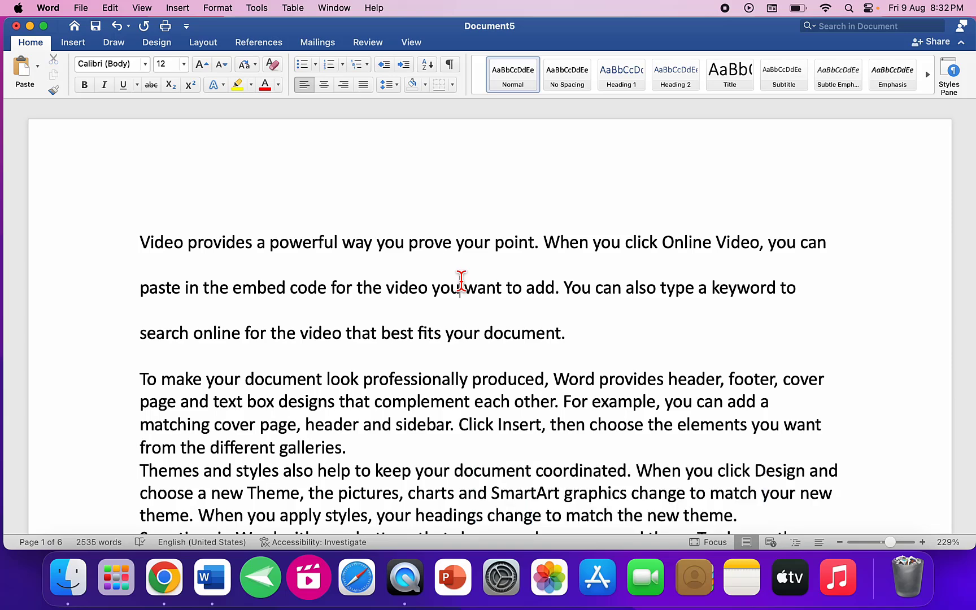
{"action": "key", "text": "super+5"}
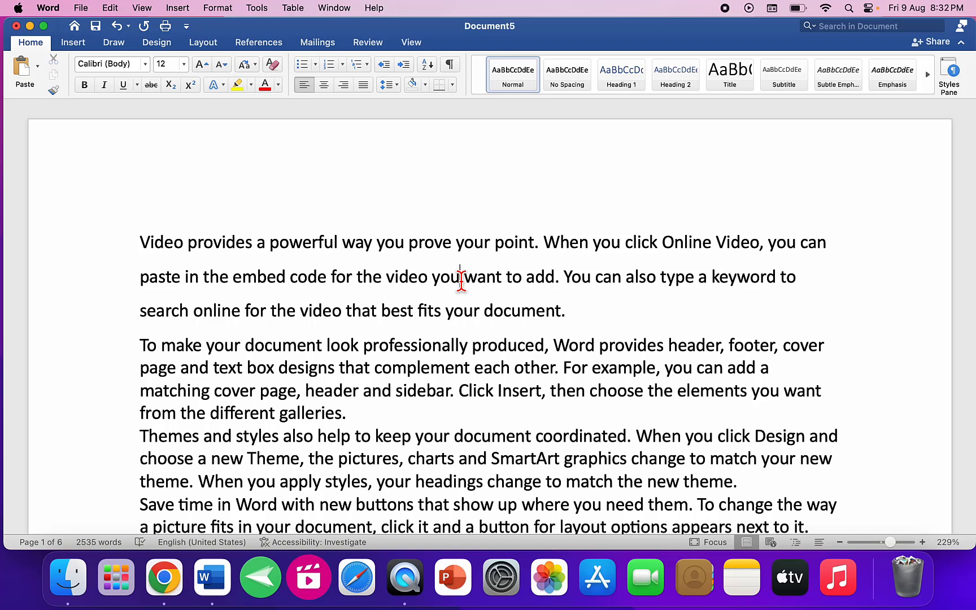
{"action": "key", "text": "Up"}
{"action": "key", "text": "Left"}
{"action": "key", "text": "shift+Right"}
{"action": "key", "text": "shift+Right"}
{"action": "key", "text": "shift+Right"}
{"action": "key", "text": "shift+Right"}
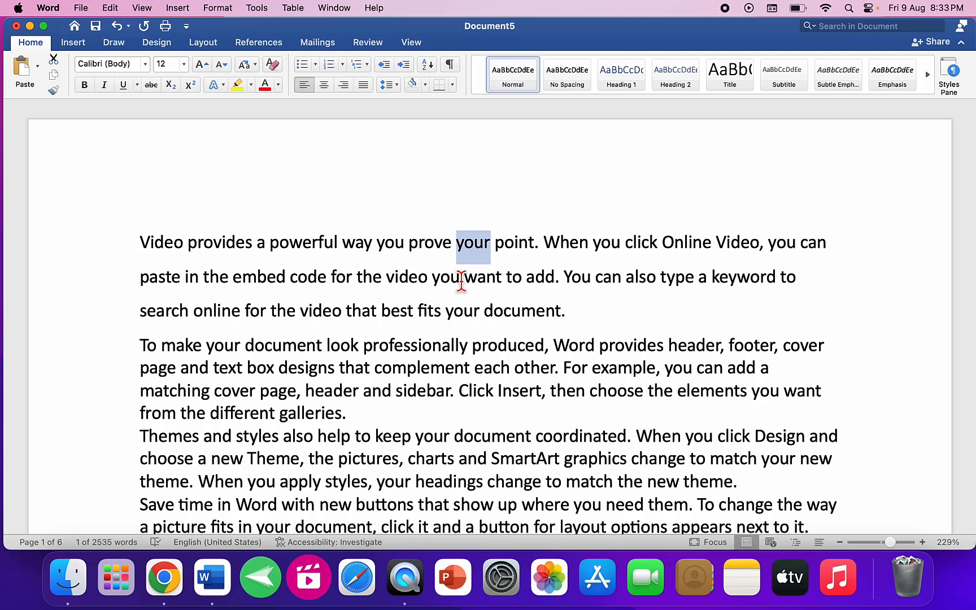
{"action": "key", "text": "super+shift+period"}
{"action": "key", "text": "super+shift+period"}
{"action": "key", "text": "super+shift+period"}
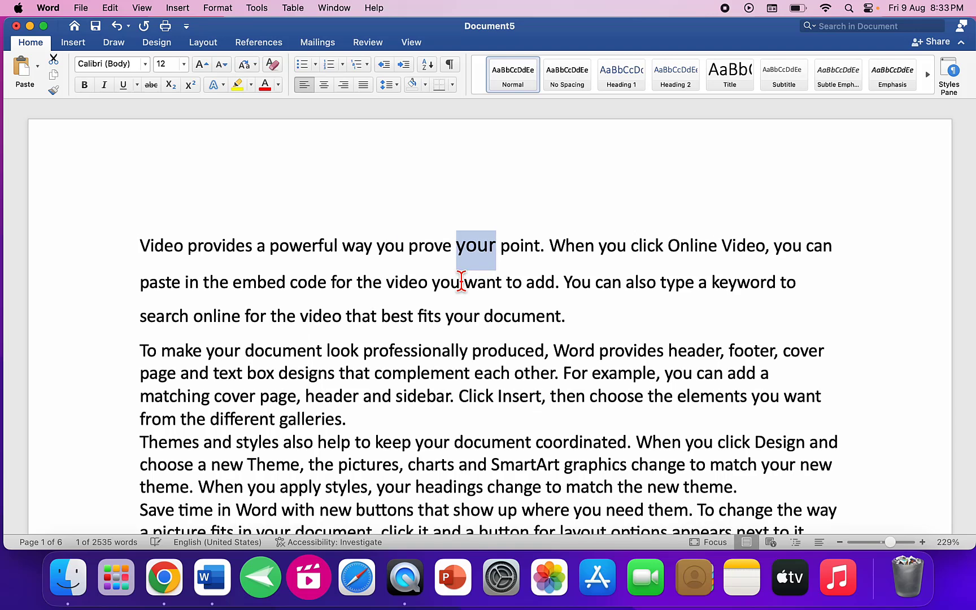
{"action": "key", "text": "super+shift+period"}
{"action": "key", "text": "super+shift+period"}
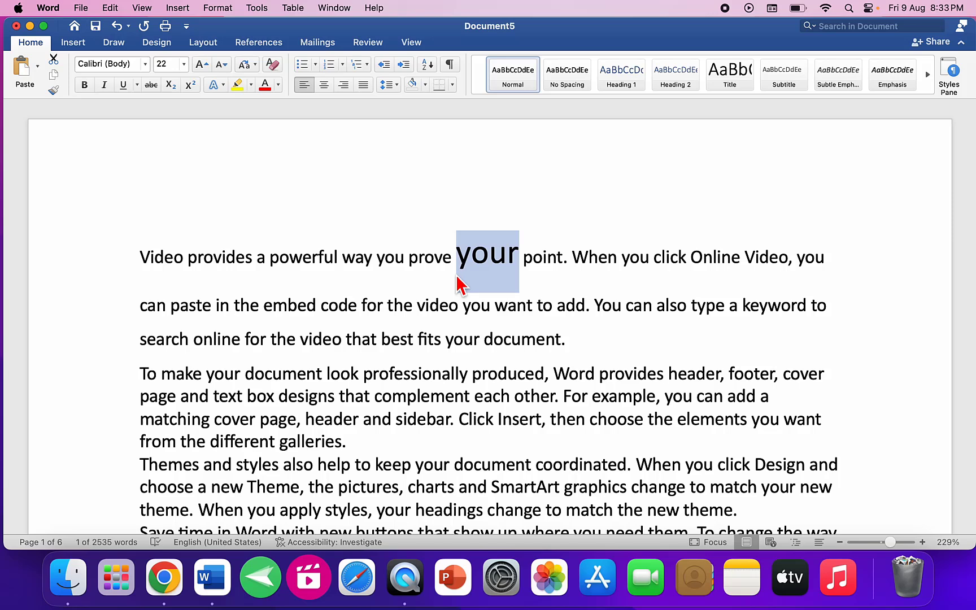
{"action": "key", "text": "super+shift+comma"}
{"action": "key", "text": "super+shift+comma"}
{"action": "key", "text": "super+shift+comma"}
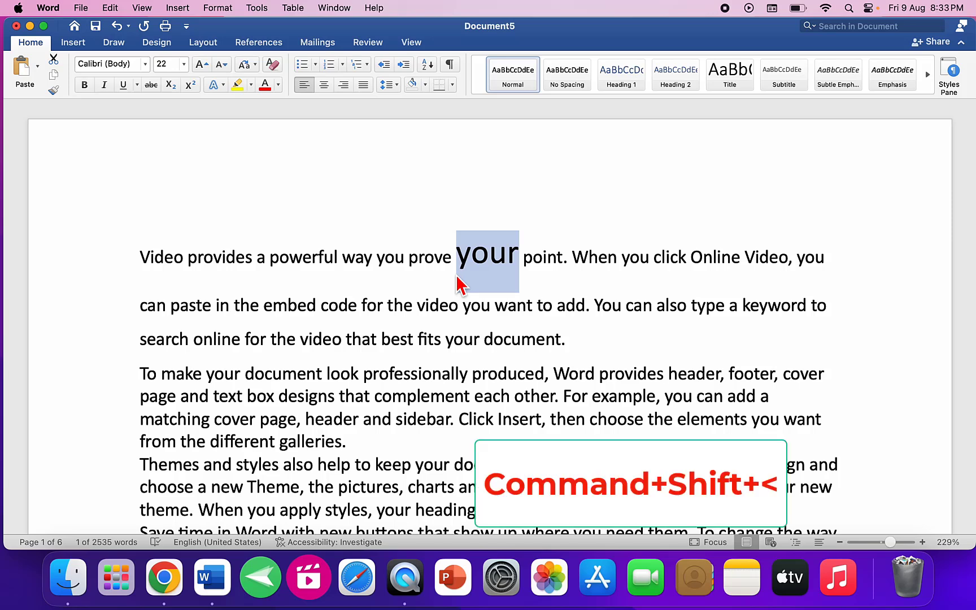
{"action": "key", "text": "super+shift+comma"}
{"action": "key", "text": "super+shift+comma"}
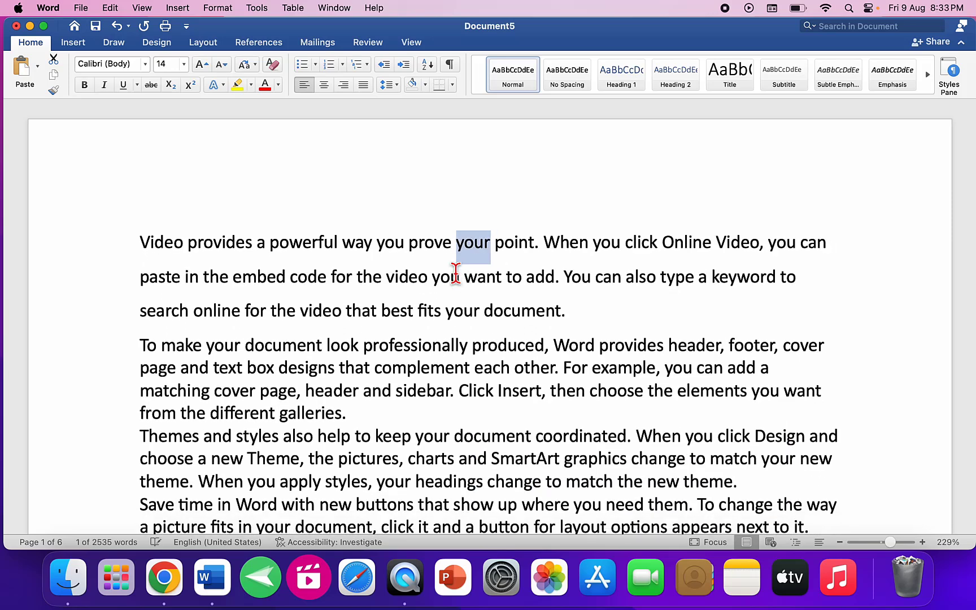
{"action": "left_click", "coordinate": [446, 309]}
{"action": "key", "text": "Left"}
{"action": "key", "text": "Left"}
{"action": "key", "text": "Left"}
{"action": "key", "text": "Left"}
{"action": "key", "text": "Left"}
{"action": "key", "text": "Left"}
{"action": "key", "text": "Left"}
{"action": "key", "text": "Left"}
{"action": "key", "text": "Left"}
{"action": "key", "text": "Left"}
{"action": "key", "text": "Left"}
{"action": "key", "text": "Left"}
{"action": "key", "text": "Left"}
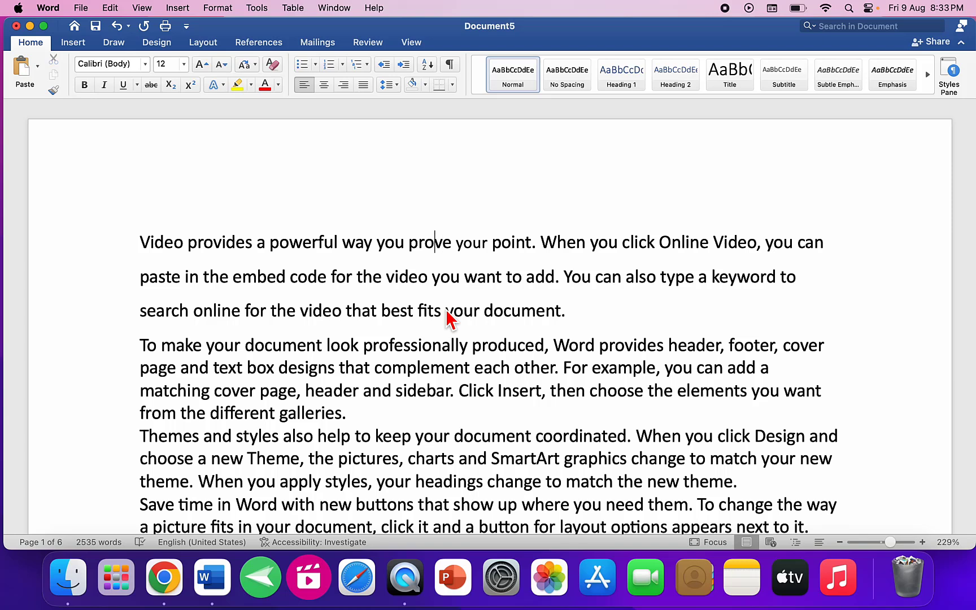
{"action": "key", "text": "Left"}
{"action": "key", "text": "Left"}
{"action": "key", "text": "Left"}
{"action": "key", "text": "Left"}
{"action": "key", "text": "Left"}
{"action": "key", "text": "Left"}
{"action": "key", "text": "Left"}
{"action": "key", "text": "Left"}
{"action": "key", "text": "Left"}
{"action": "key", "text": "Left"}
{"action": "key", "text": "Left"}
{"action": "key", "text": "Left"}
{"action": "key", "text": "Left"}
{"action": "key", "text": "Left"}
{"action": "key", "text": "Left"}
{"action": "key", "text": "Left"}
{"action": "key", "text": "Left"}
{"action": "key", "text": "Left"}
{"action": "key", "text": "Left"}
{"action": "key", "text": "Left"}
{"action": "key", "text": "shift+Down"}
{"action": "key", "text": "shift+Down"}
{"action": "key", "text": "shift+Down"}
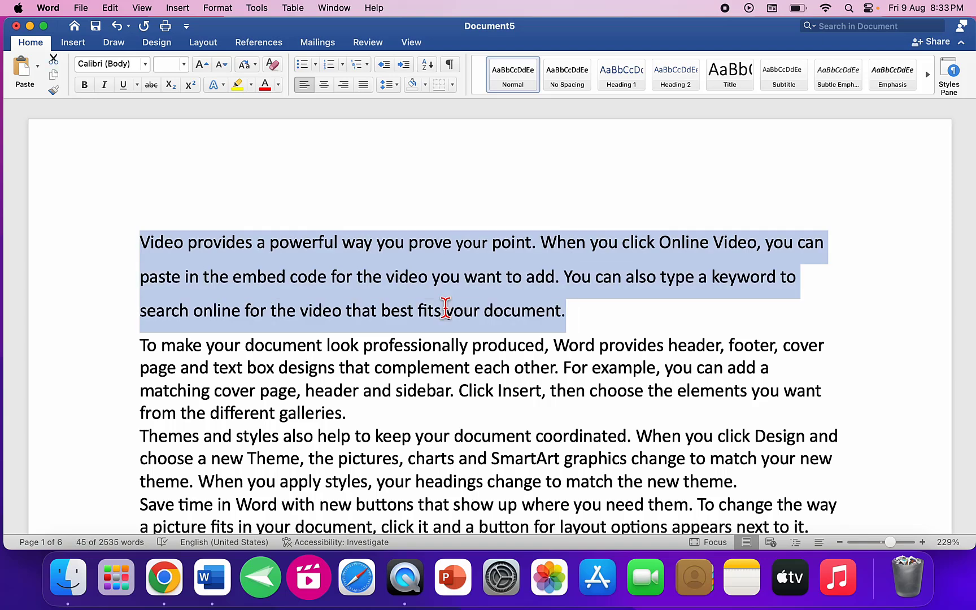
{"action": "key", "text": "super+d"}
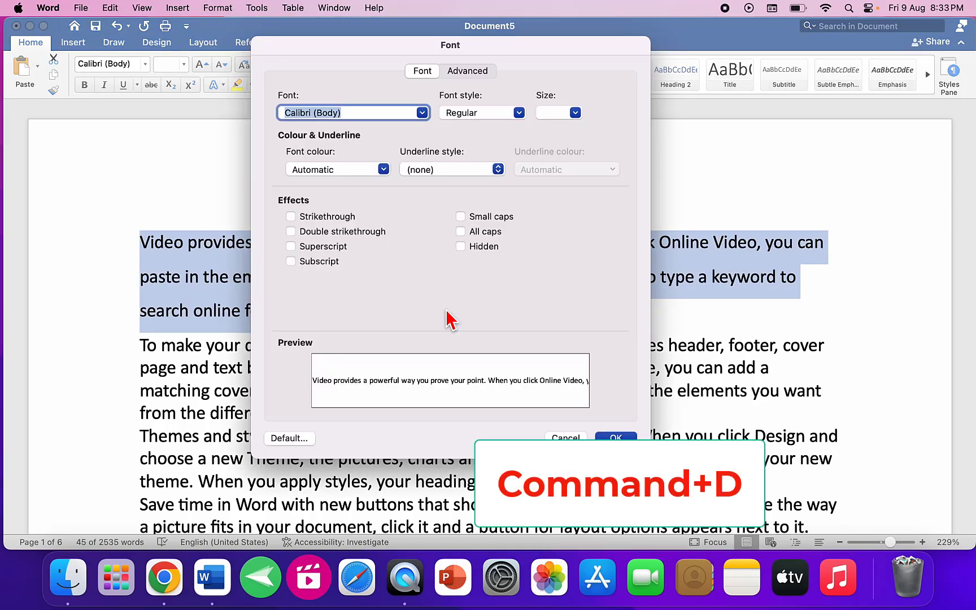
{"action": "type", "text": "times"}
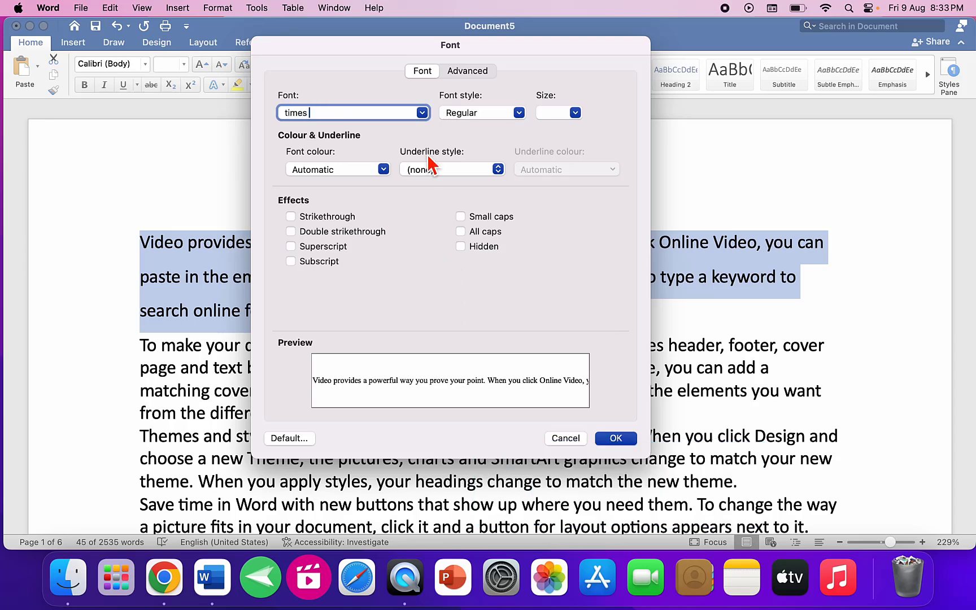
{"action": "left_click", "coordinate": [421, 116]}
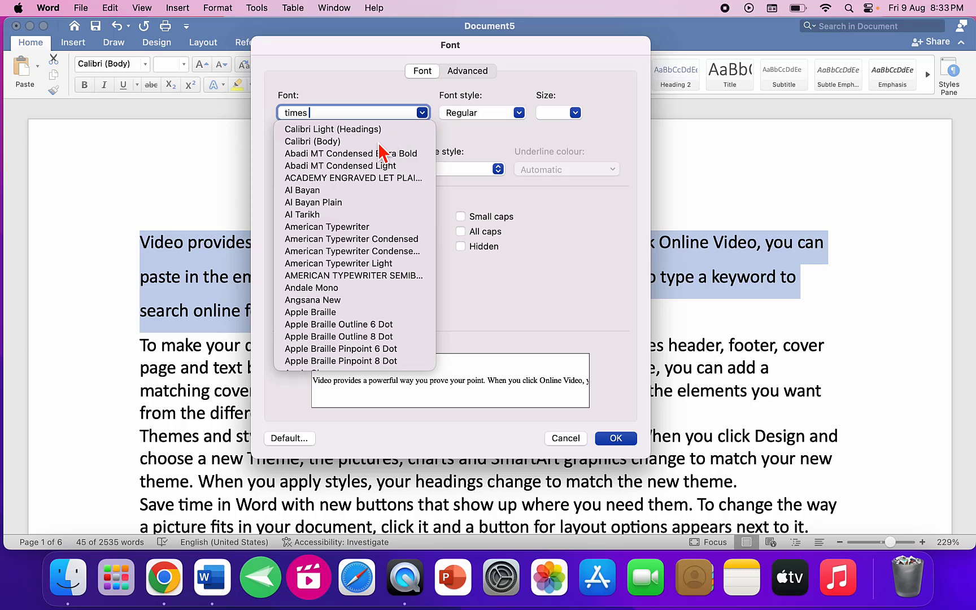
{"action": "left_click", "coordinate": [369, 146]}
{"action": "left_click", "coordinate": [631, 442]}
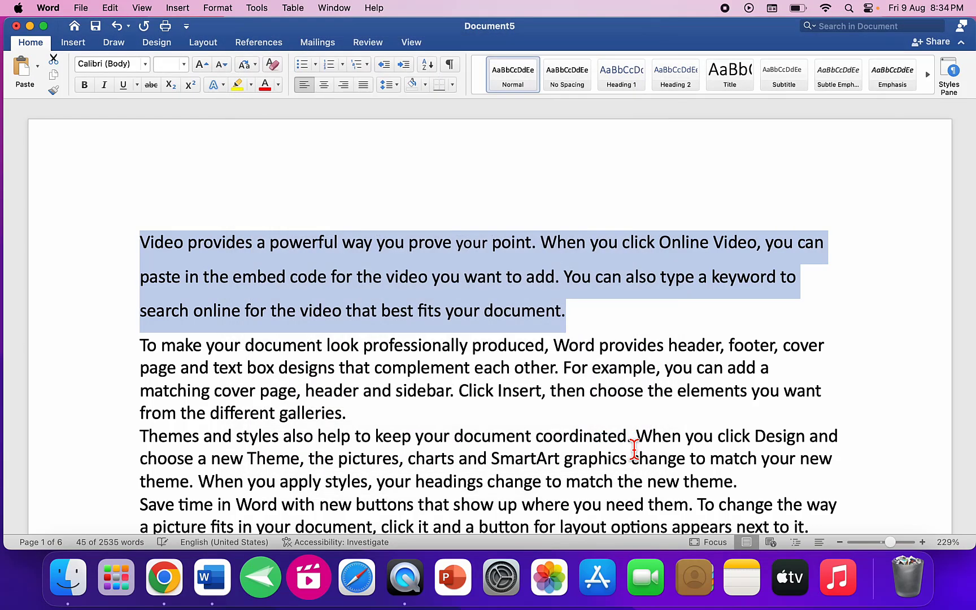
{"action": "left_click", "coordinate": [556, 359]}
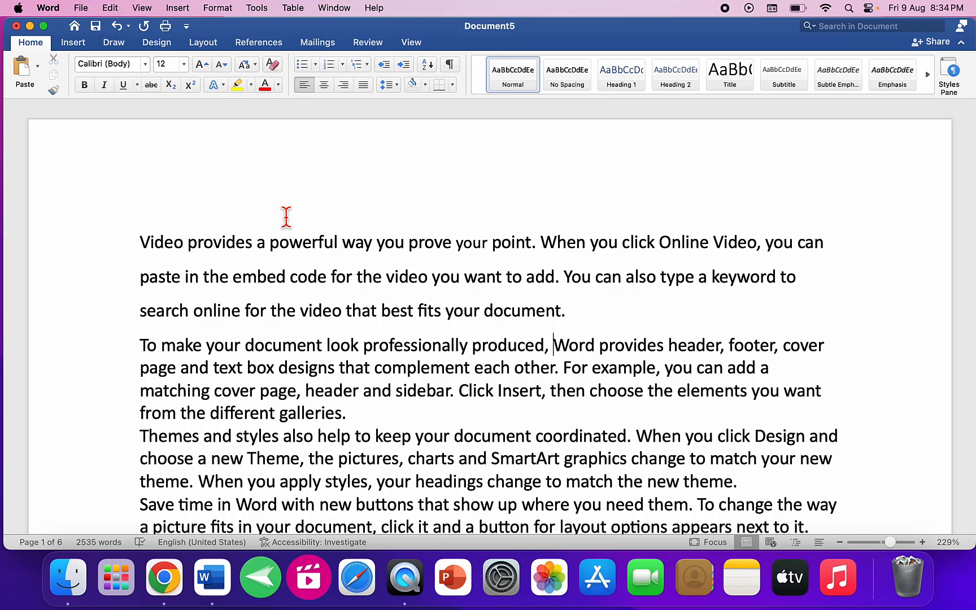
{"action": "key", "text": "ctrl+alt+r"}
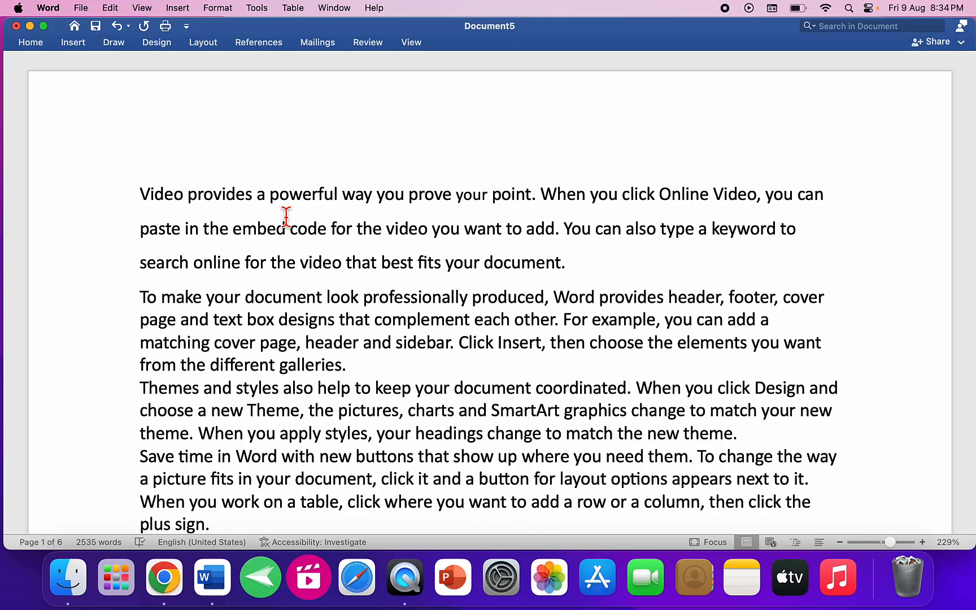
{"action": "key", "text": "super+alt+r"}
{"action": "key", "text": "super+alt+r"}
{"action": "key", "text": "super+alt+r"}
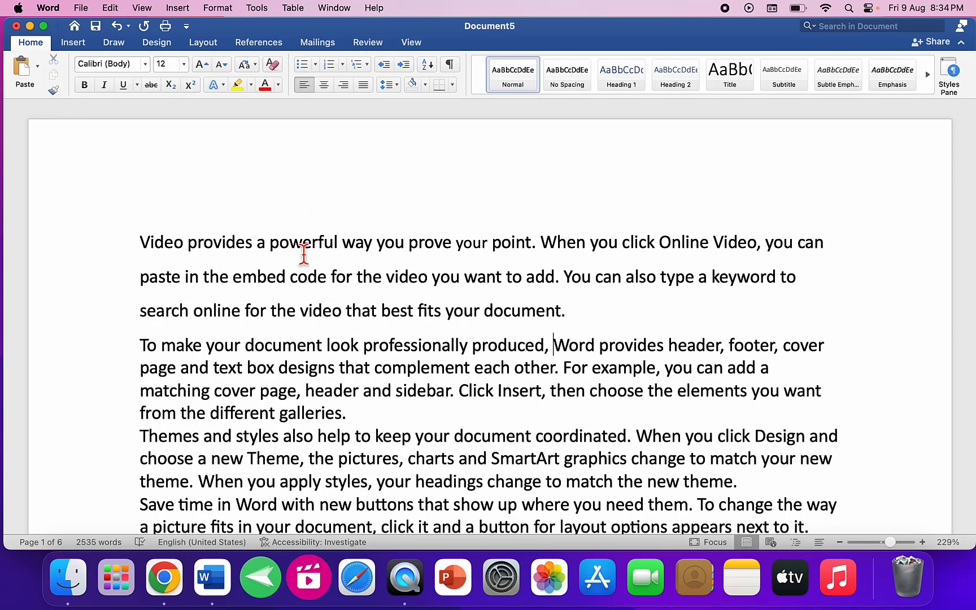
{"action": "left_click", "coordinate": [148, 248]}
{"action": "left_click", "coordinate": [144, 244]}
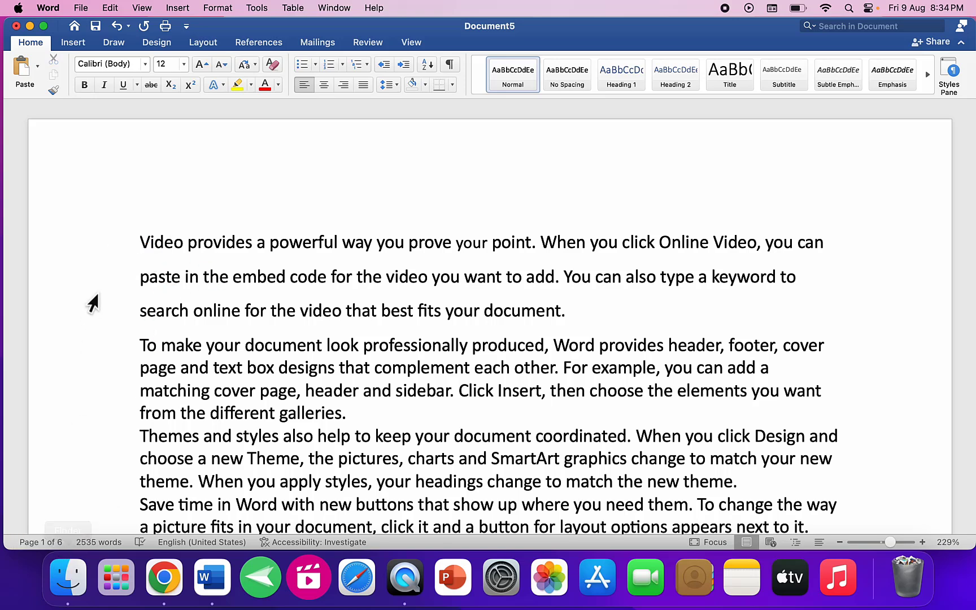
{"action": "left_click", "coordinate": [150, 246]}
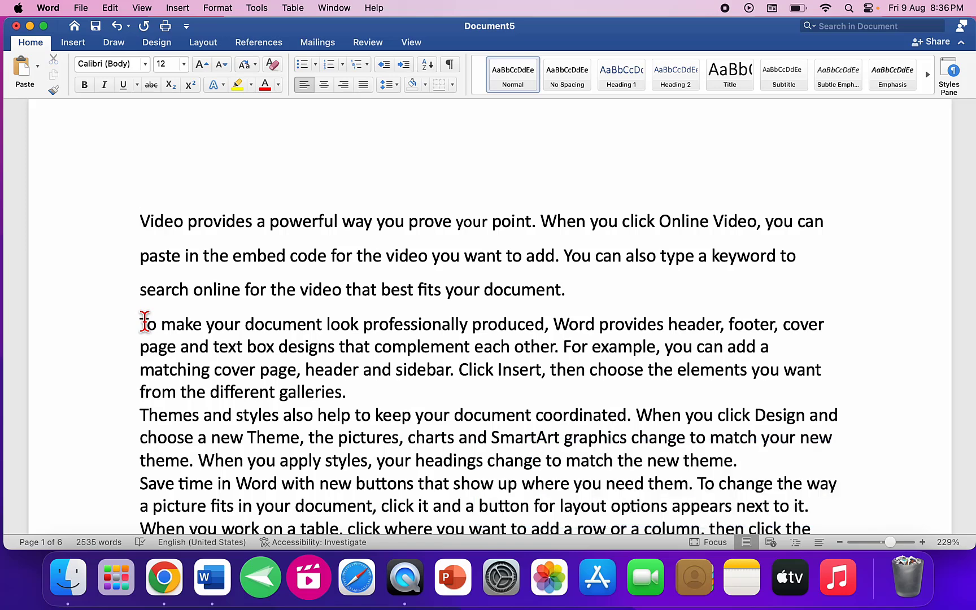
{"action": "key", "text": "super+End"}
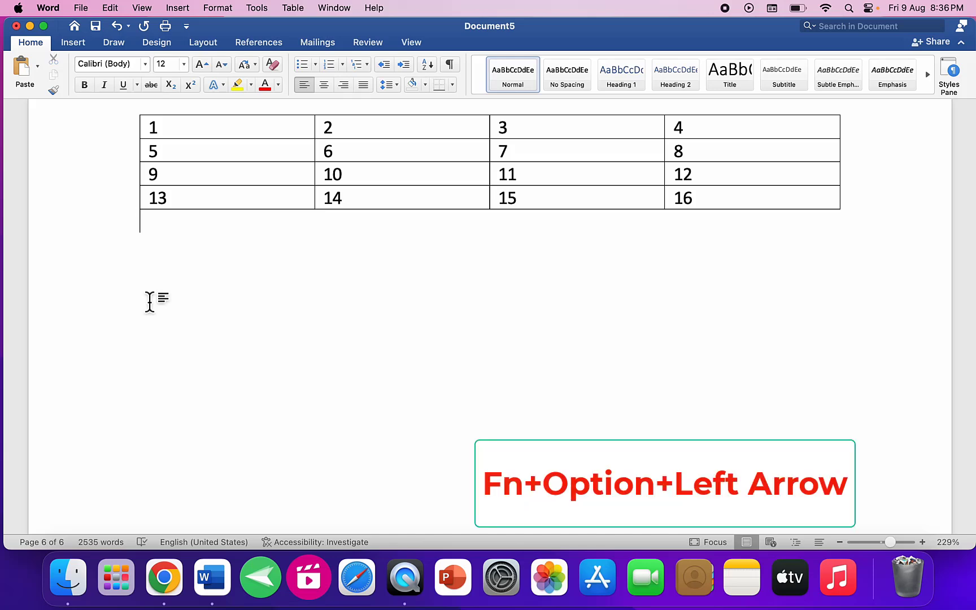
{"action": "key", "text": "alt+Home"}
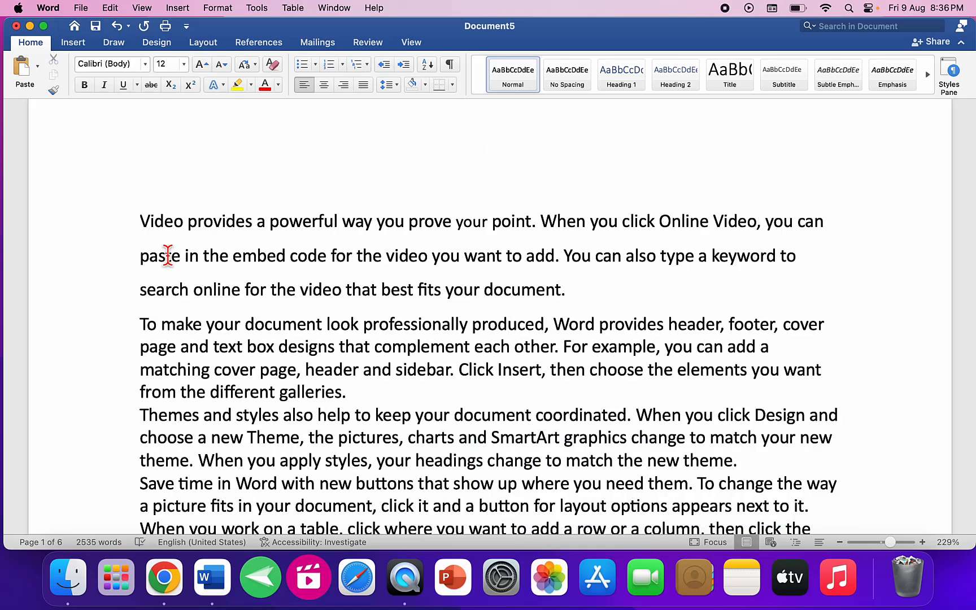
{"action": "left_click", "coordinate": [206, 257]}
{"action": "key", "text": "super+shift+s"}
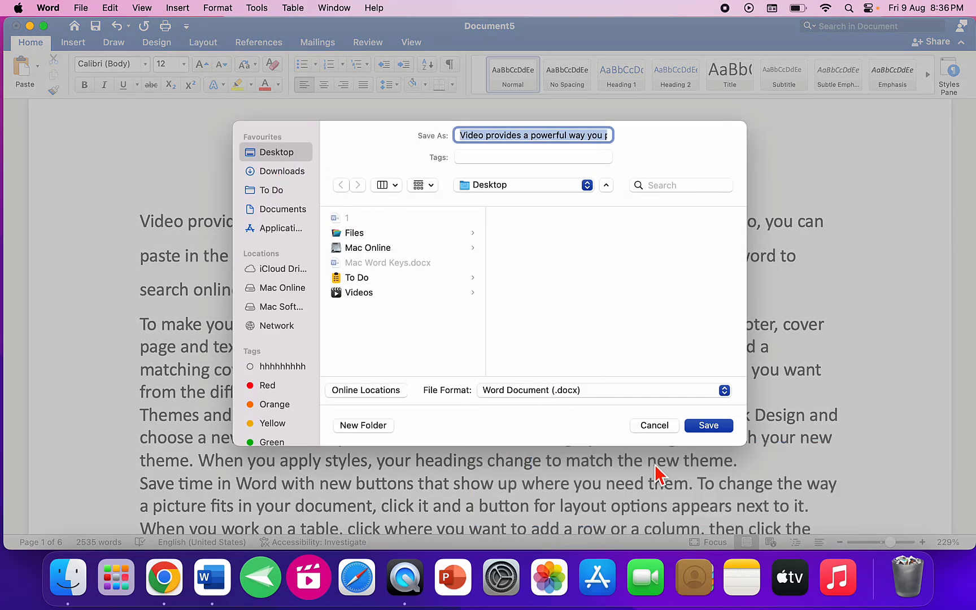
{"action": "left_click", "coordinate": [657, 427]}
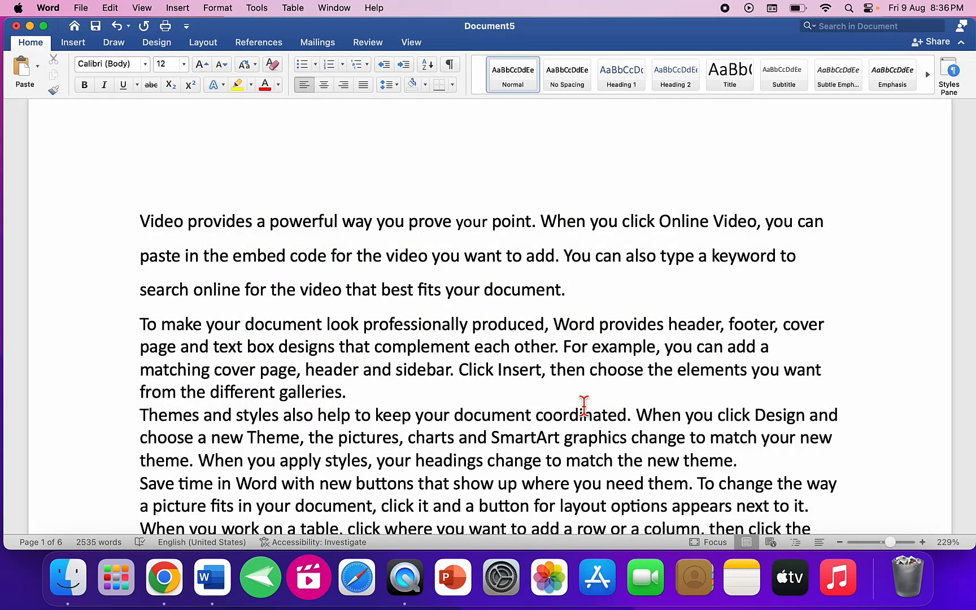
{"action": "key", "text": "super+Up"}
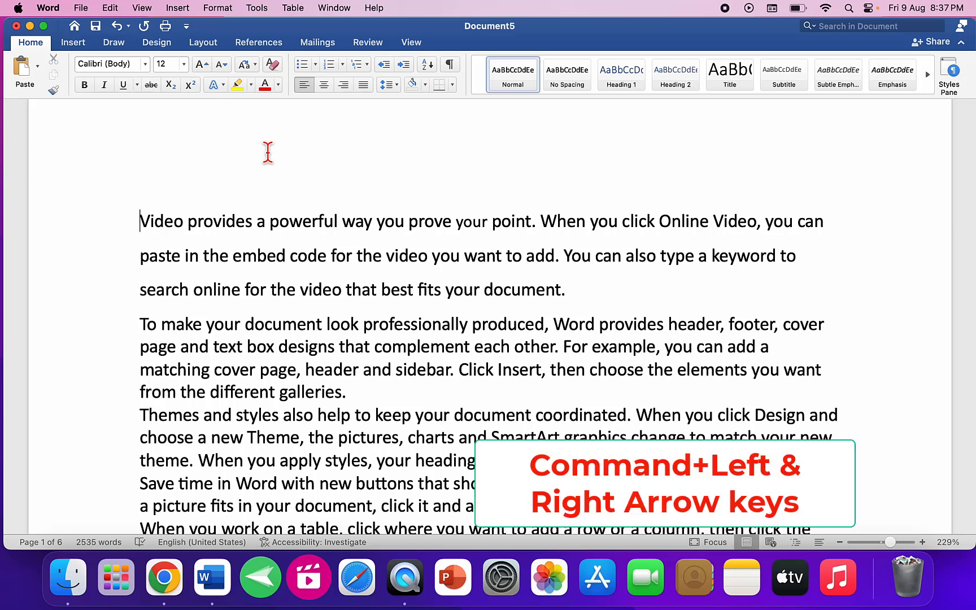
{"action": "key", "text": "super+Right"}
{"action": "key", "text": "super+Left"}
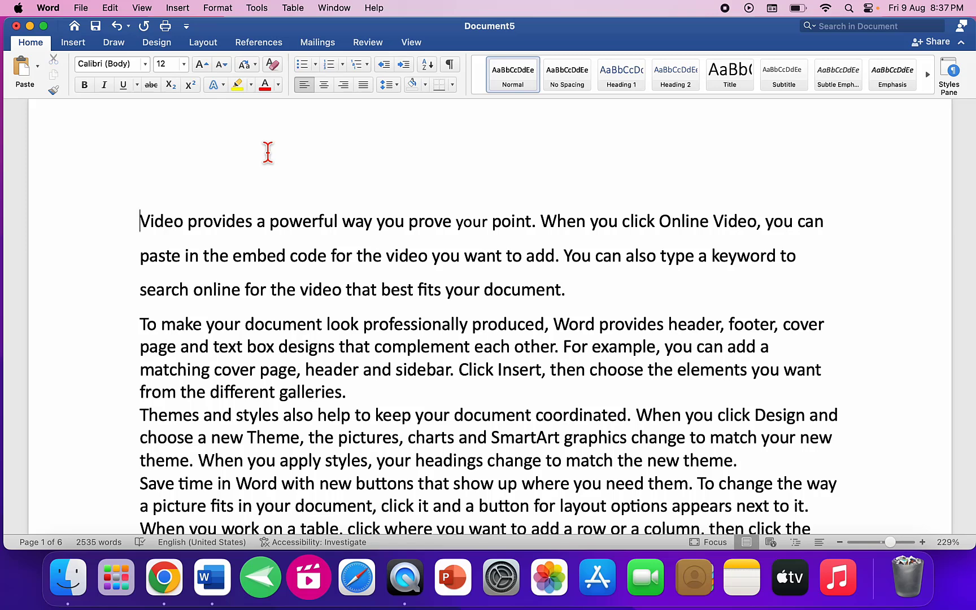
{"action": "key", "text": "super+Right"}
{"action": "key", "text": "super+Left"}
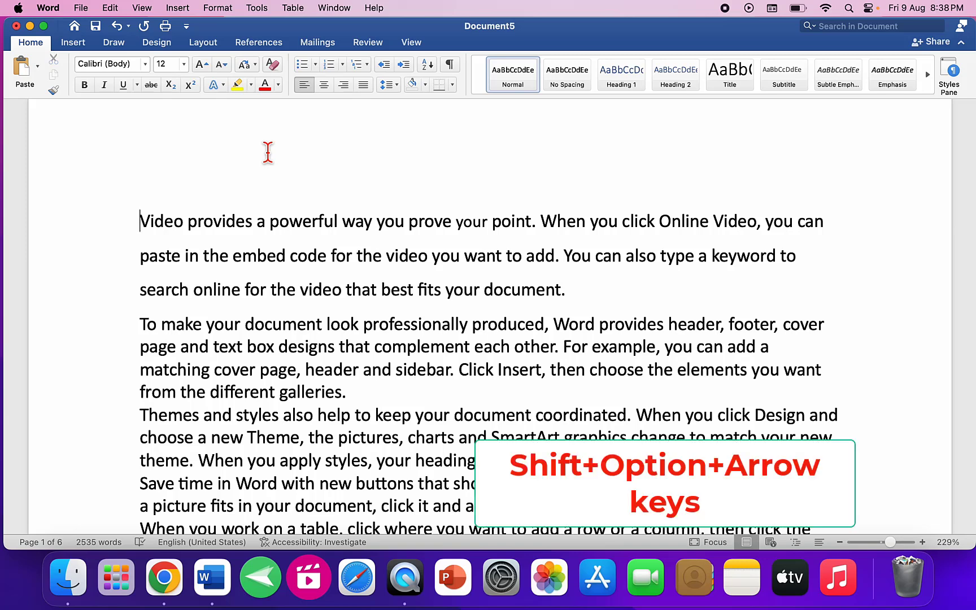
{"action": "key", "text": "shift+alt+Right"}
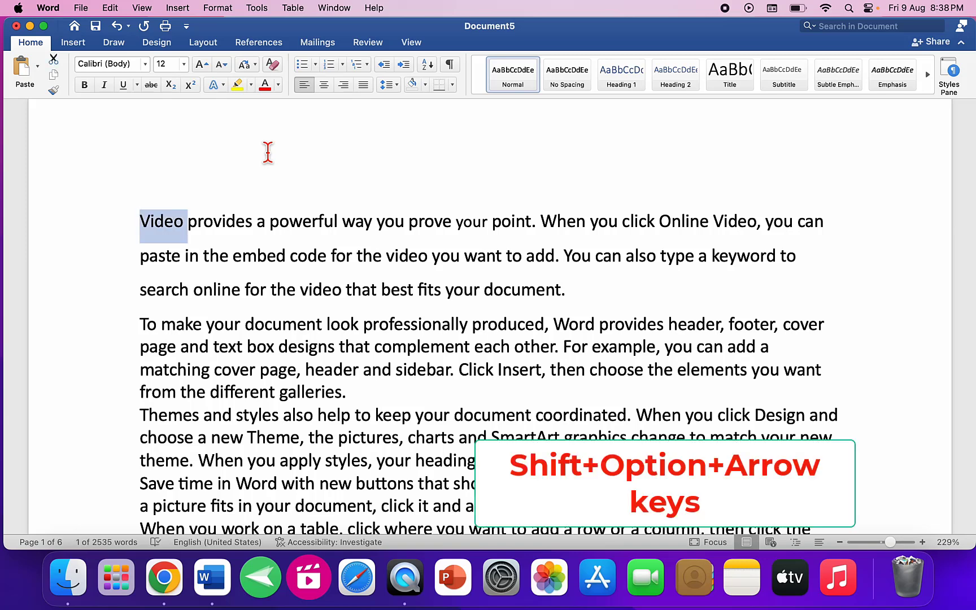
{"action": "key", "text": "shift+alt+Right"}
{"action": "key", "text": "shift+alt+Right"}
{"action": "key", "text": "shift+alt+Right"}
{"action": "key", "text": "shift+alt+Right"}
{"action": "key", "text": "shift+alt+Right"}
{"action": "key", "text": "shift+alt+Right"}
{"action": "key", "text": "shift+alt+Right"}
{"action": "key", "text": "shift+alt+Right"}
{"action": "key", "text": "shift+alt+Right"}
{"action": "key", "text": "shift+alt+Right"}
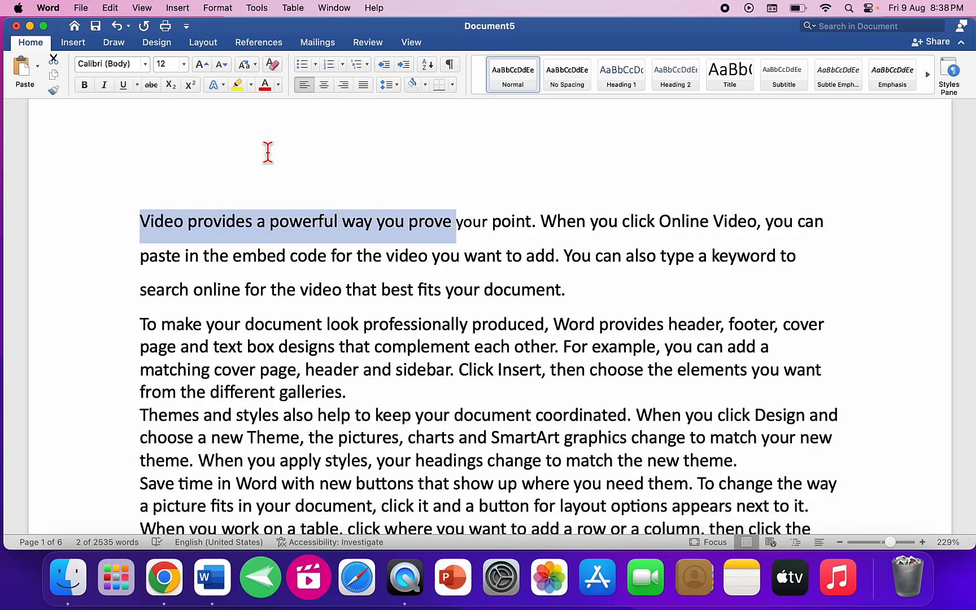
{"action": "key", "text": "shift+alt+Left"}
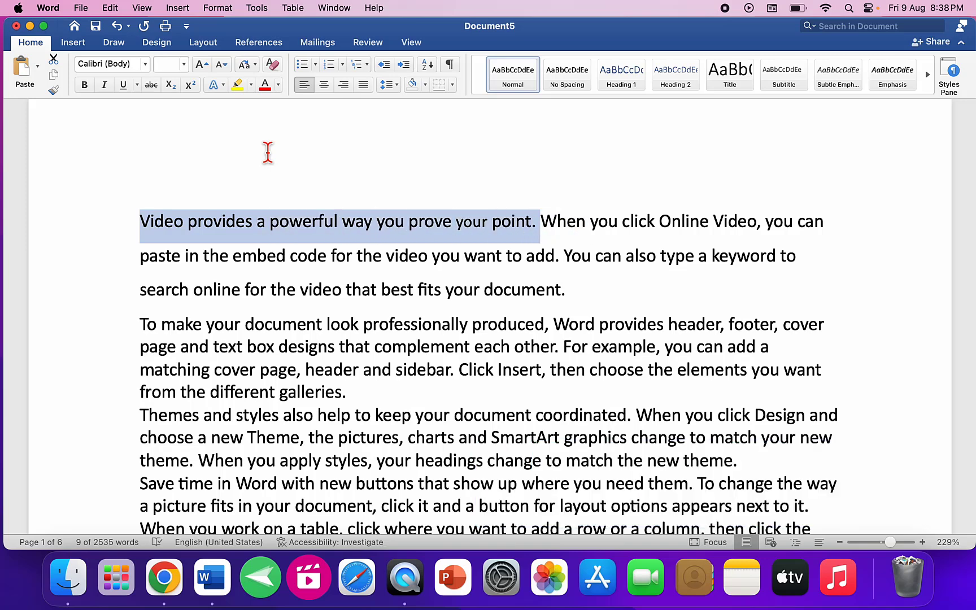
{"action": "key", "text": "Left"}
{"action": "key", "text": "Down"}
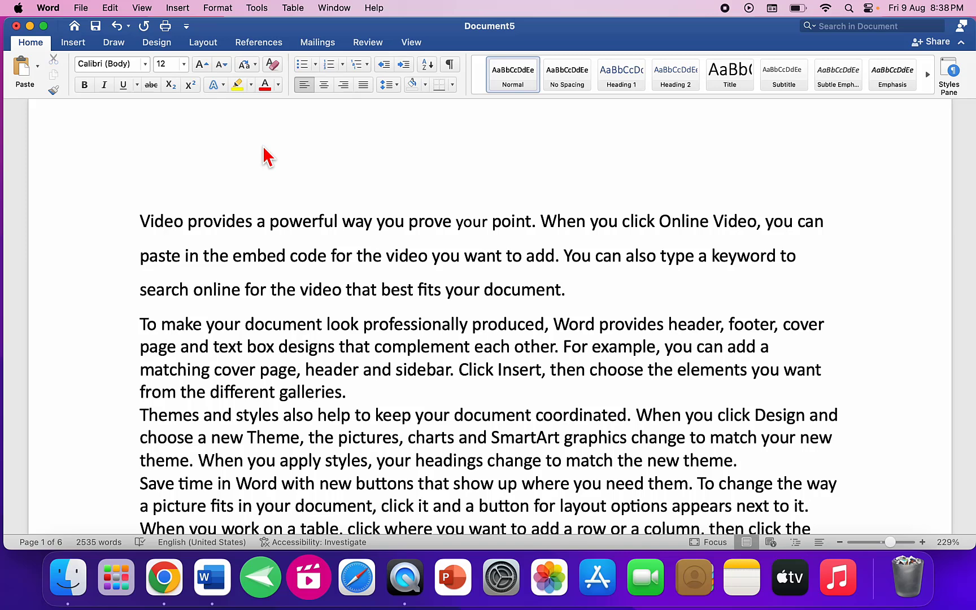
{"action": "key", "text": "shift+Down"}
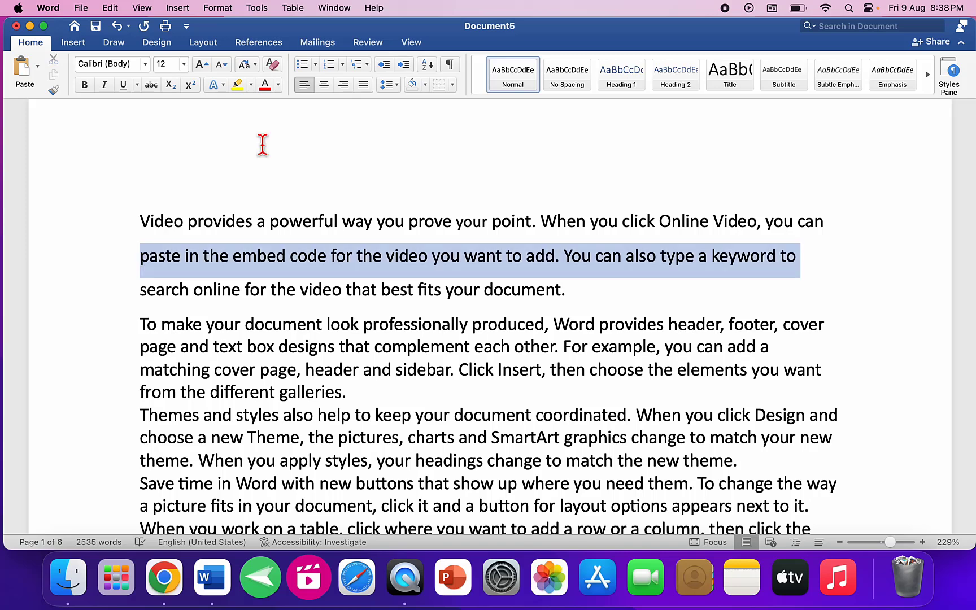
{"action": "key", "text": "shift+Up"}
{"action": "key", "text": "shift+Down"}
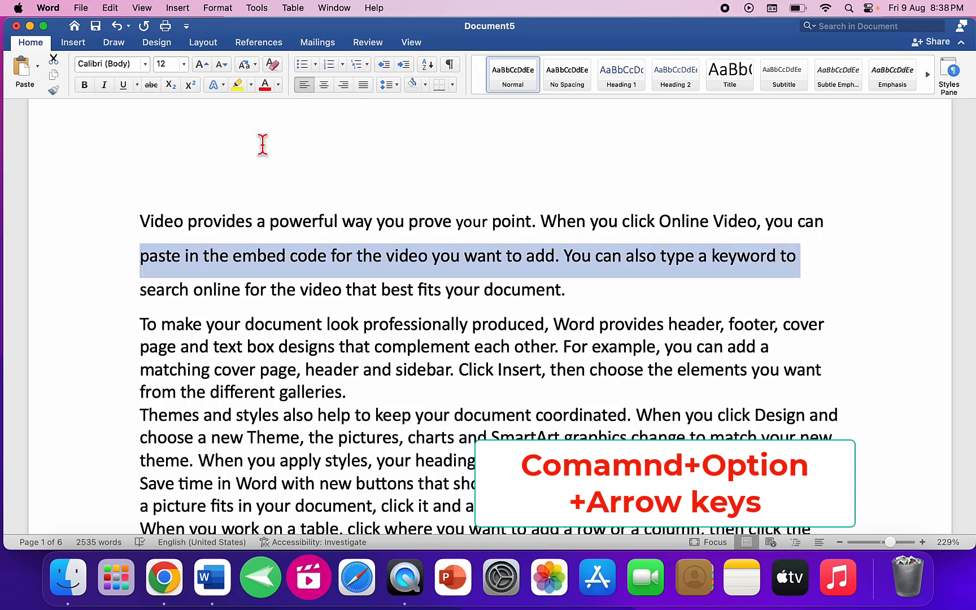
{"action": "key", "text": "shift+Up"}
{"action": "key", "text": "shift+Down"}
{"action": "key", "text": "shift+Up"}
{"action": "key", "text": "shift+Down"}
{"action": "key", "text": "shift+Up"}
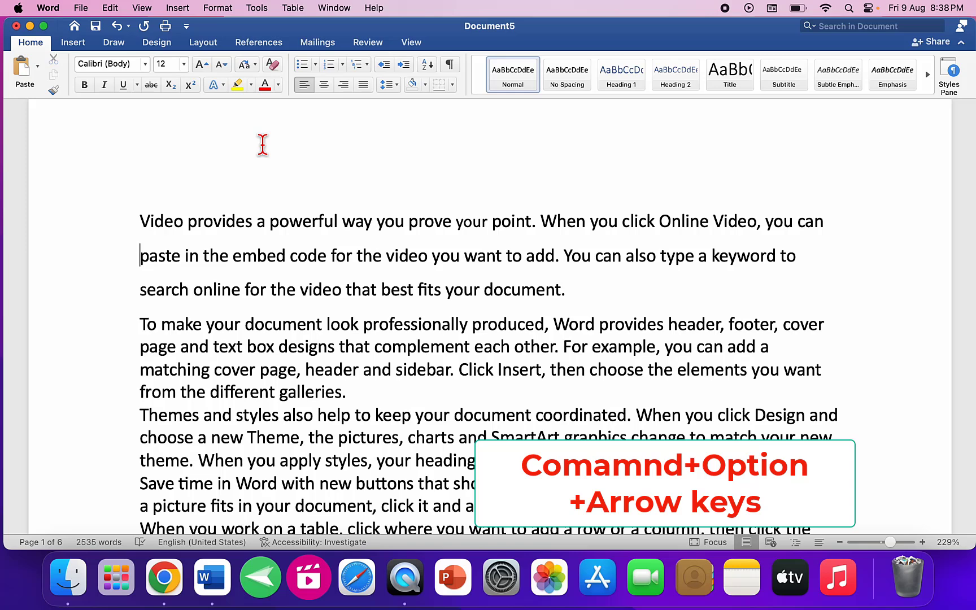
{"action": "key", "text": "shift+Down"}
{"action": "key", "text": "Down"}
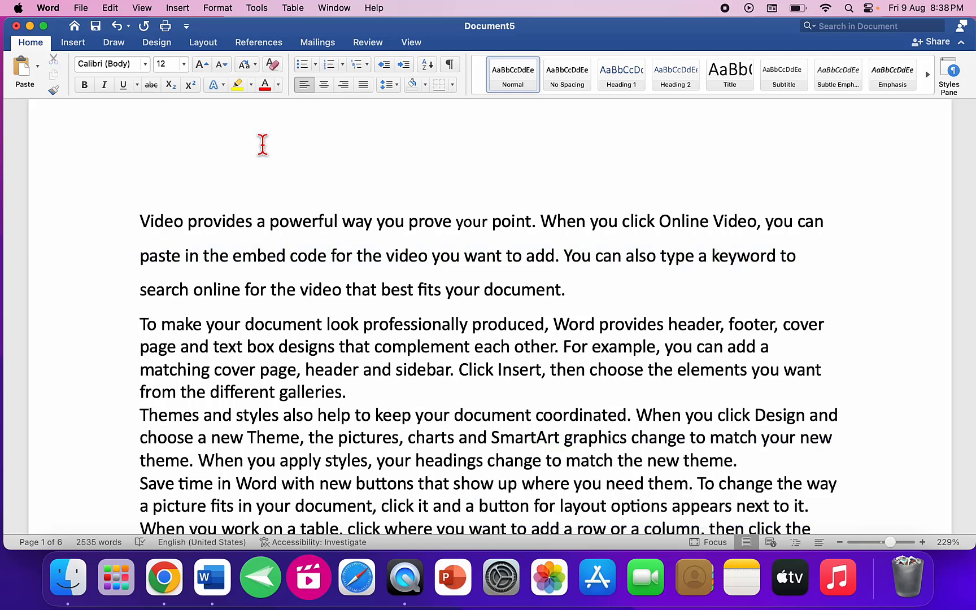
{"action": "key", "text": "shift+Home"}
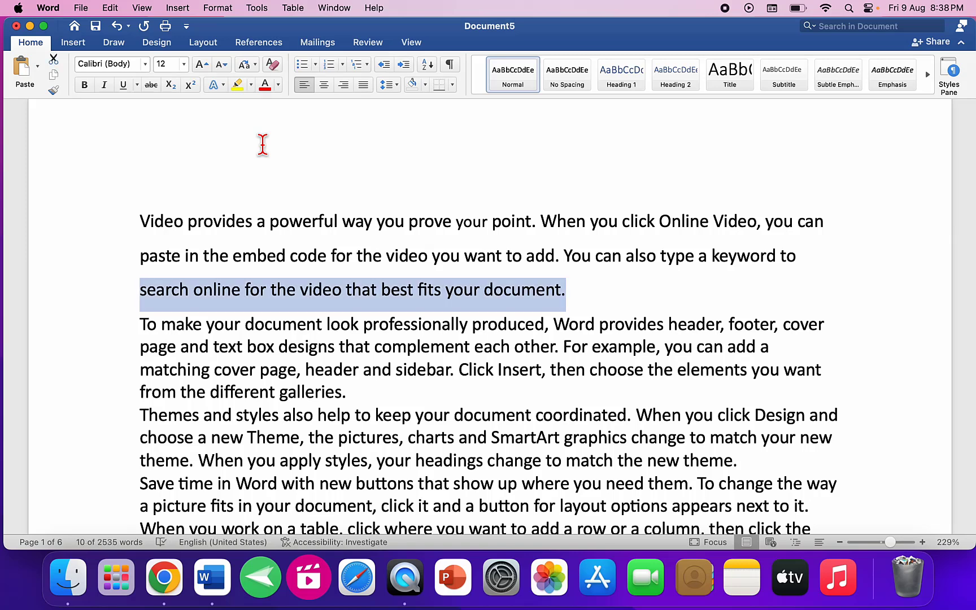
{"action": "triple_click", "coordinate": [135, 331]}
{"action": "left_click", "coordinate": [139, 335]}
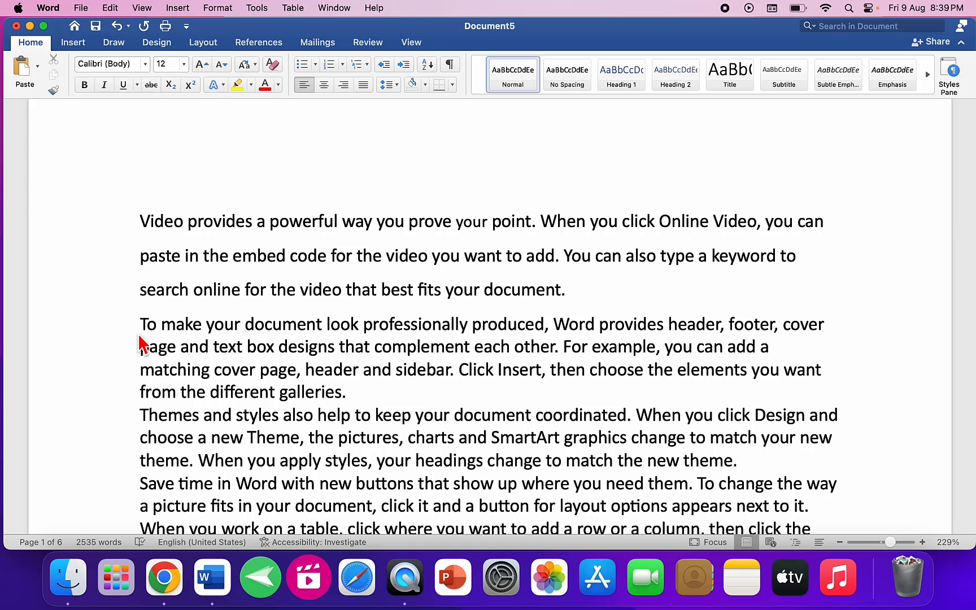
{"action": "triple_click", "coordinate": [140, 342]}
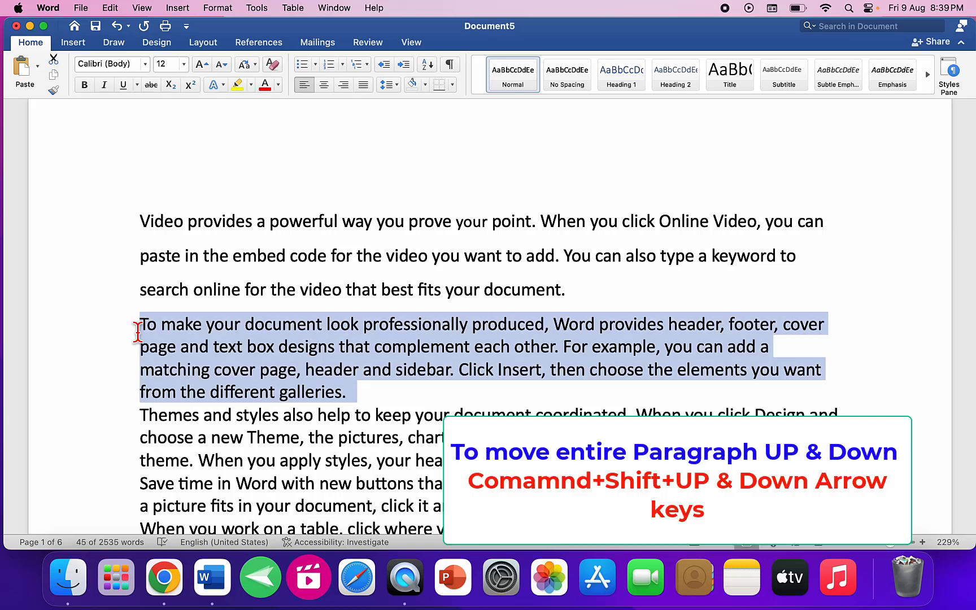
{"action": "left_click", "coordinate": [138, 332]}
{"action": "key", "text": "super+shift+Up"}
{"action": "key", "text": "super+shift+Down"}
{"action": "key", "text": "super+shift+Down"}
{"action": "left_click", "coordinate": [138, 332]}
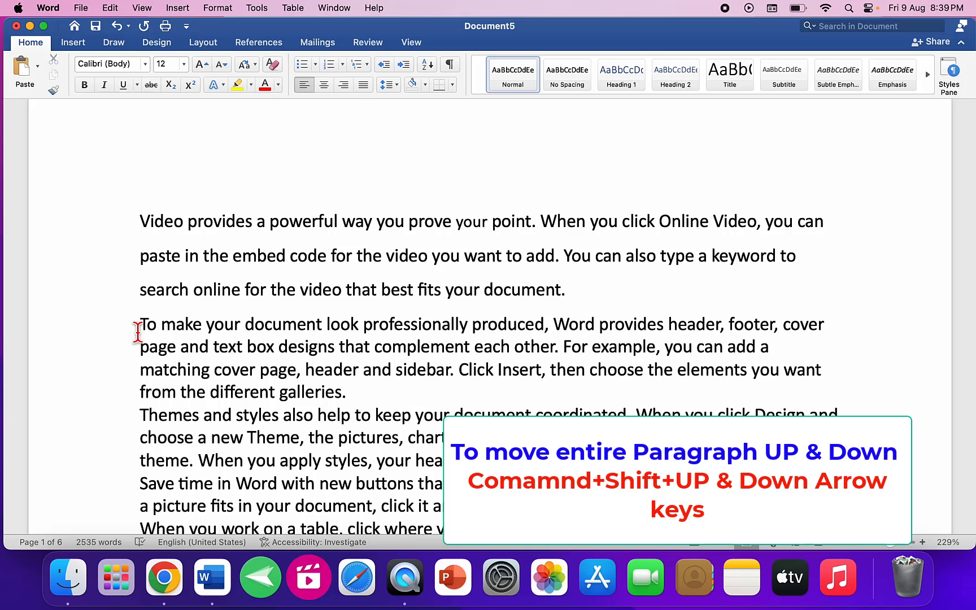
{"action": "key", "text": "Left"}
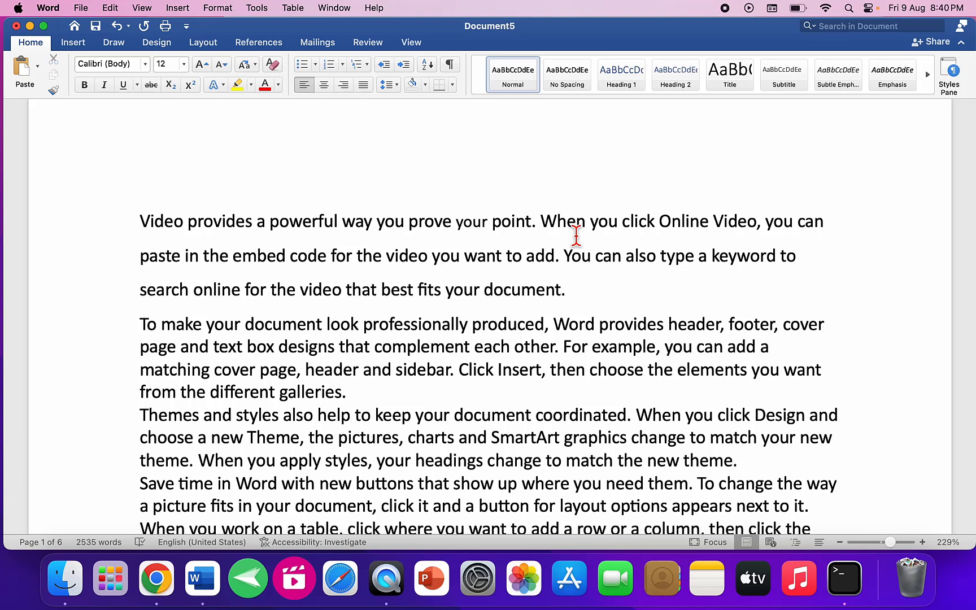
{"action": "key", "text": "shift+Left"}
{"action": "key", "text": "shift+Left"}
{"action": "key", "text": "shift+Left"}
{"action": "key", "text": "shift+Left"}
{"action": "key", "text": "shift+Left"}
{"action": "key", "text": "shift+Left"}
{"action": "key", "text": "shift+Left"}
{"action": "key", "text": "shift+Left"}
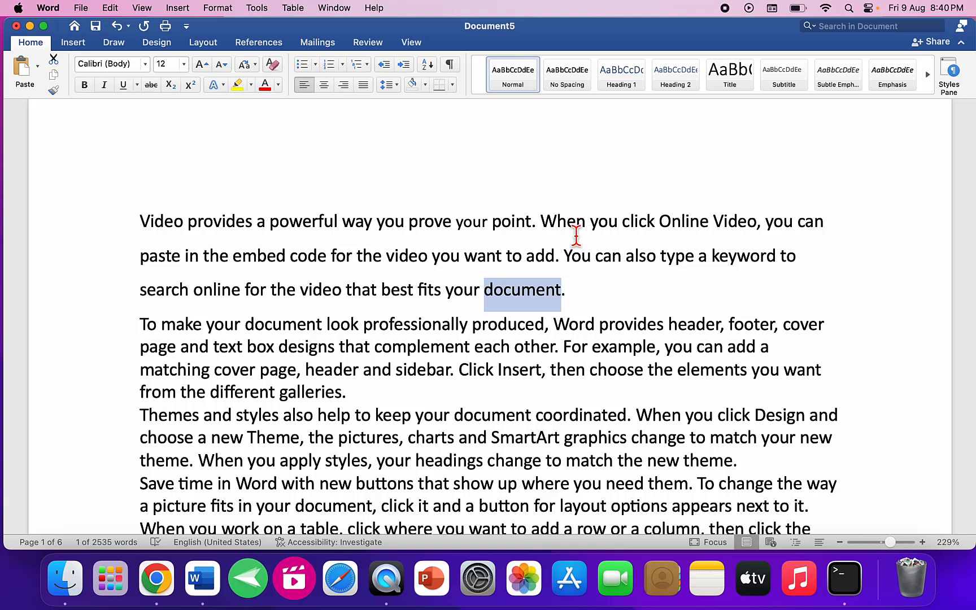
{"action": "key", "text": "shift+F3"}
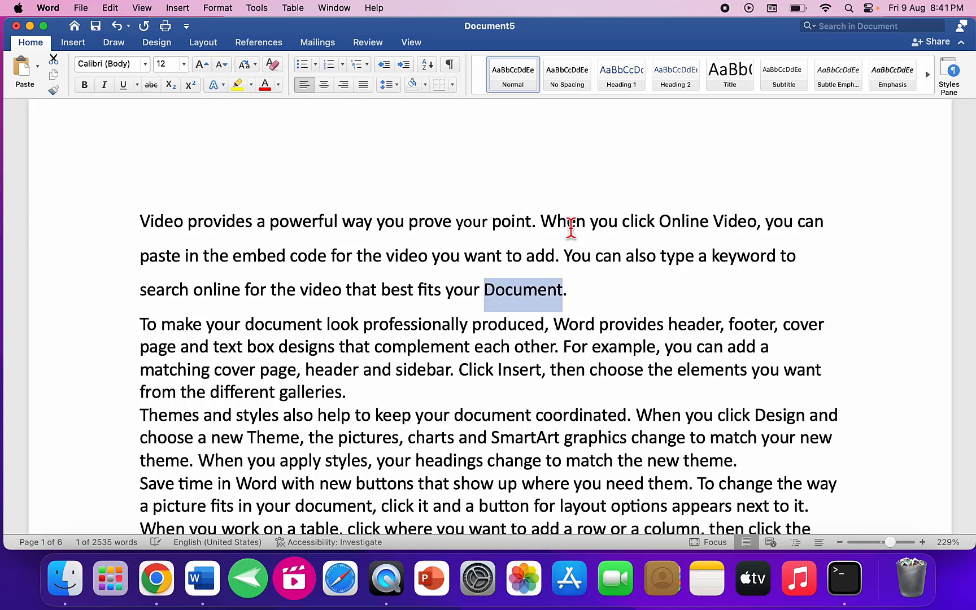
{"action": "key", "text": "shift+F3"}
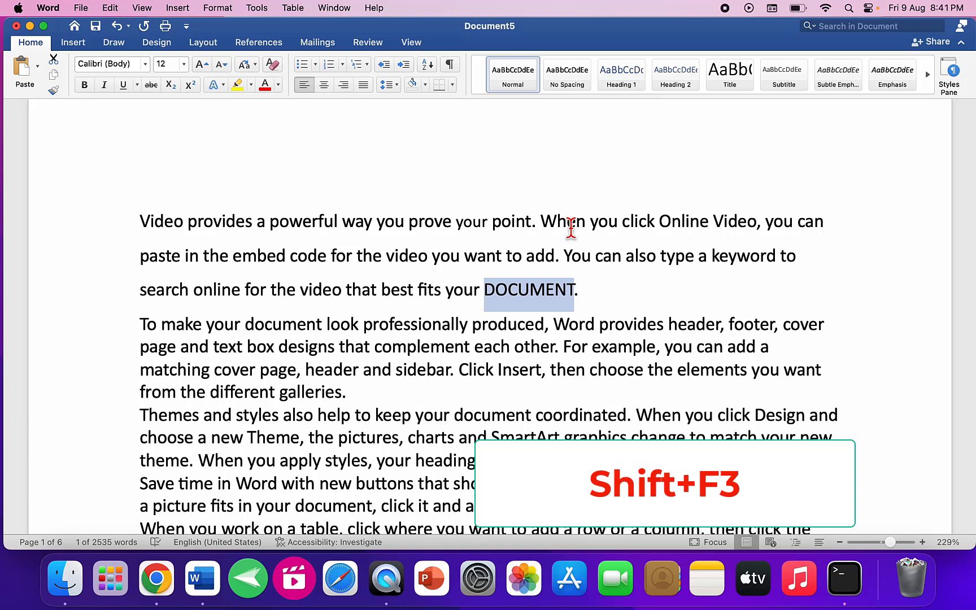
{"action": "key", "text": "shift+F3"}
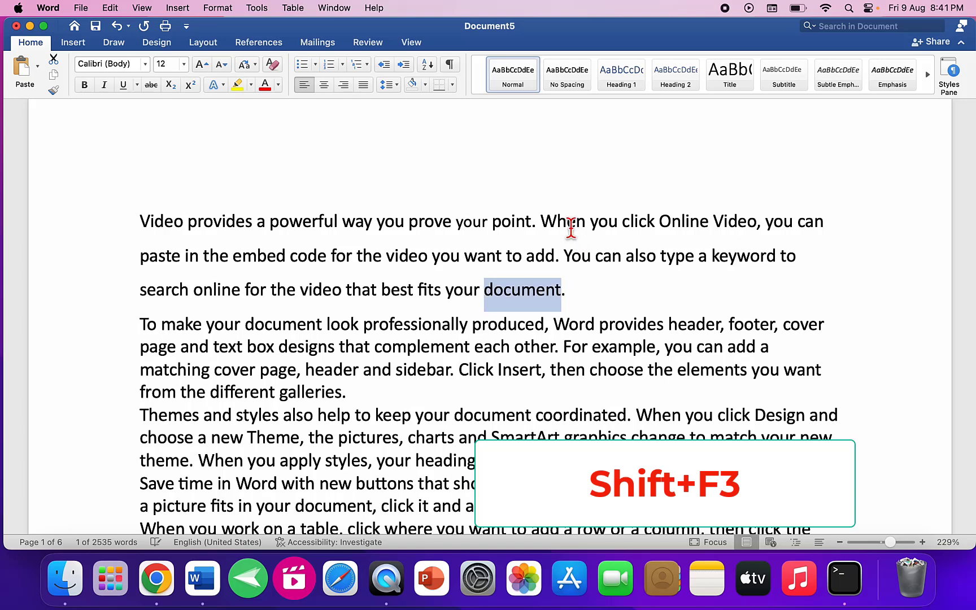
{"action": "key", "text": "shift+F3"}
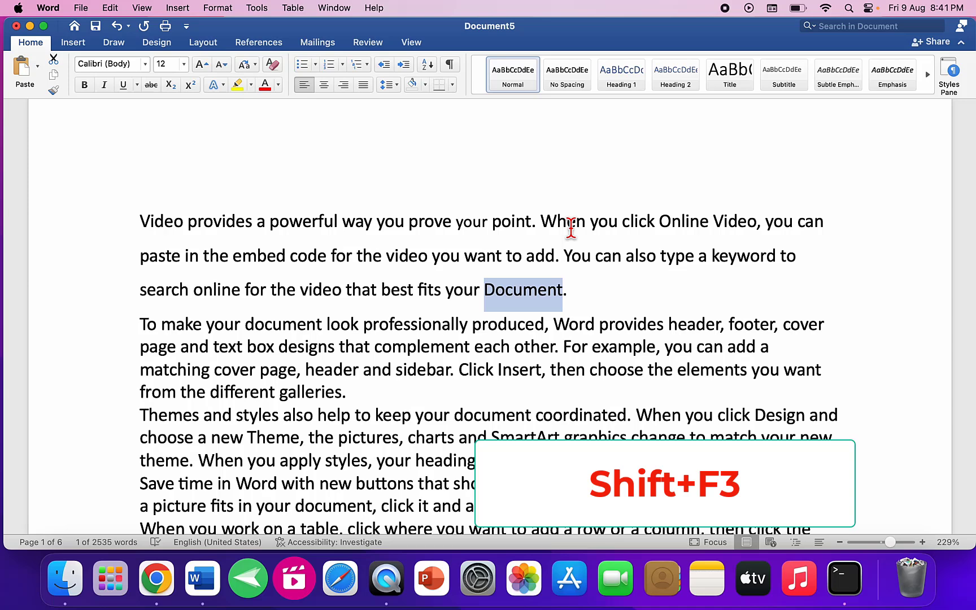
{"action": "key", "text": "shift+F3"}
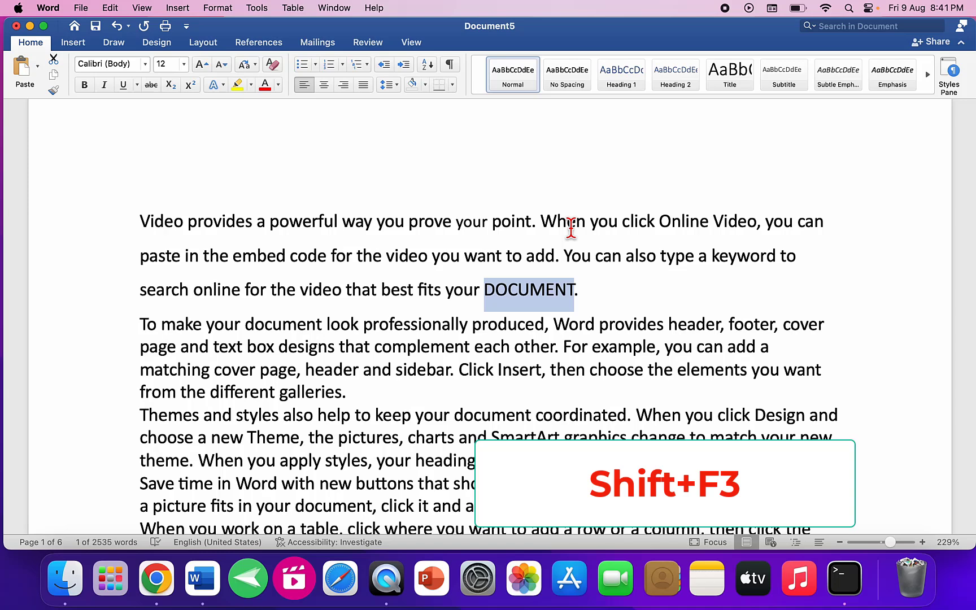
{"action": "key", "text": "shift+F3"}
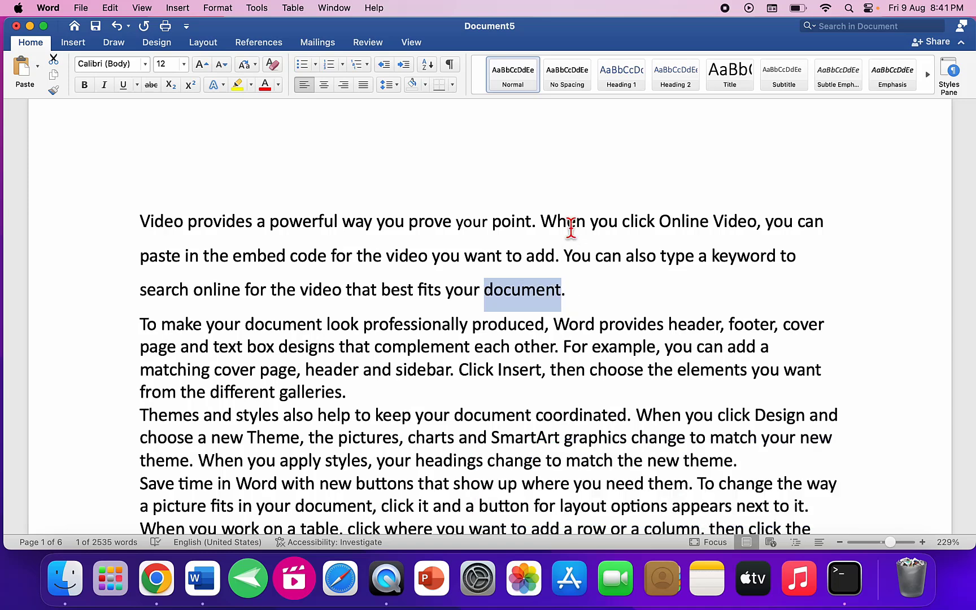
{"action": "key", "text": "alt+shift+Right"}
{"action": "key", "text": "alt+shift+Right"}
{"action": "key", "text": "alt+shift+Right"}
{"action": "key", "text": "alt+shift+Right"}
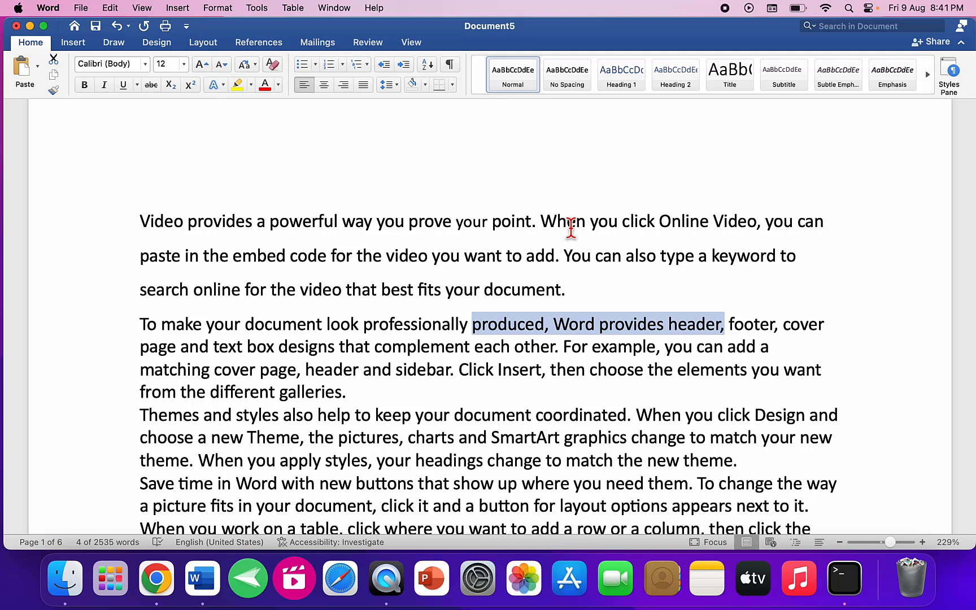
Step: Apply words-only underline to 'produced, Word provides header,'
{"action": "key", "text": "super+shift+w"}
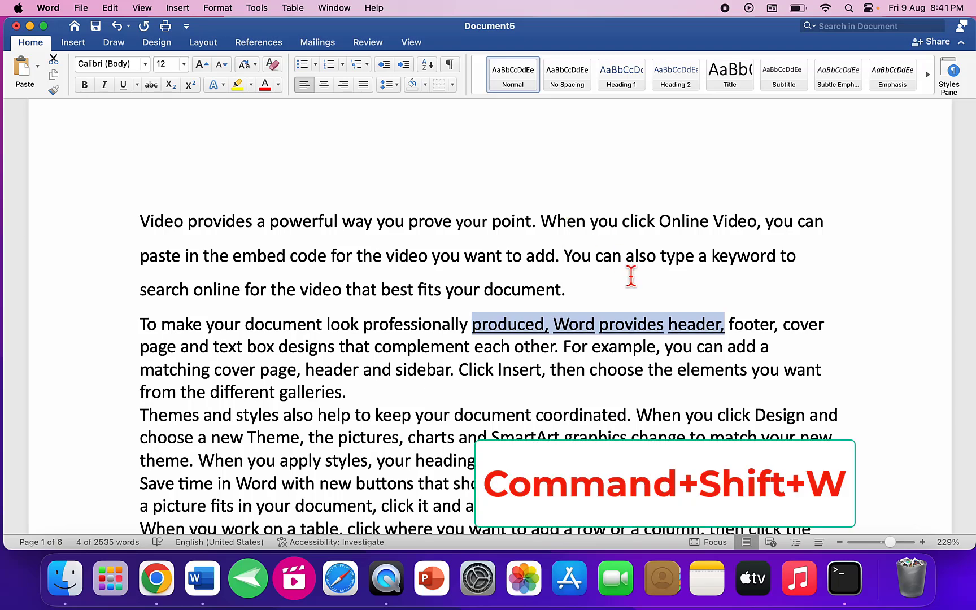
{"action": "left_click", "coordinate": [558, 342]}
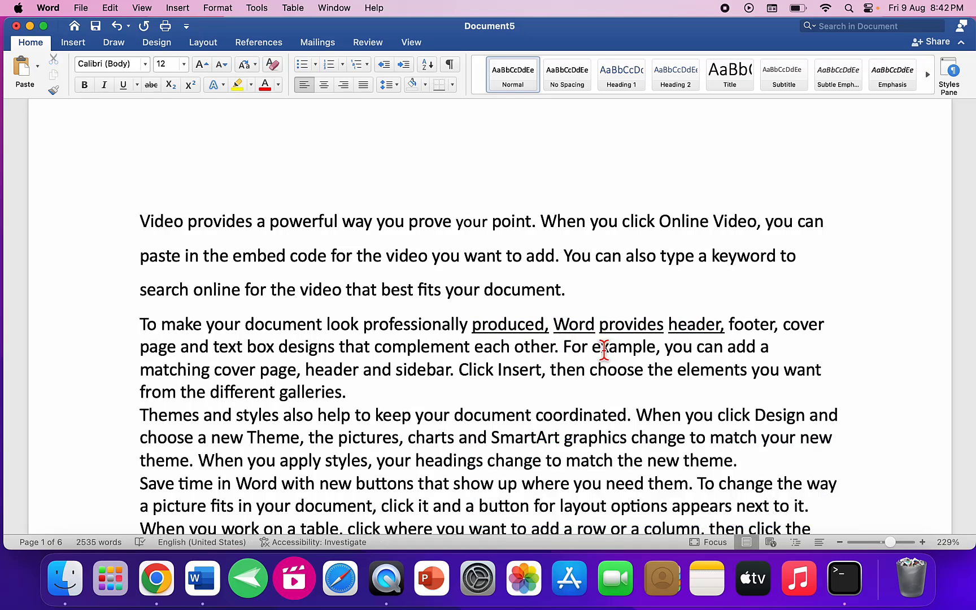
Step: Select 'professionally' in the 'To make your document' paragraph and italicize it
{"action": "left_click", "coordinate": [585, 362]}
{"action": "key", "text": "Up"}
{"action": "key", "text": "Left"}
{"action": "key", "text": "Left"}
{"action": "key", "text": "Left"}
{"action": "key", "text": "Left"}
{"action": "key", "text": "Left"}
{"action": "key", "text": "Left"}
{"action": "key", "text": "Left"}
{"action": "key", "text": "Left"}
{"action": "key", "text": "Left"}
{"action": "key", "text": "shift+Left"}
{"action": "key", "text": "shift+Left"}
{"action": "key", "text": "shift+Left"}
{"action": "key", "text": "shift+Left"}
{"action": "key", "text": "shift+Left"}
{"action": "key", "text": "shift+Left"}
{"action": "key", "text": "shift+Left"}
{"action": "key", "text": "shift+Left"}
{"action": "key", "text": "shift+Left"}
{"action": "key", "text": "shift+Left"}
{"action": "key", "text": "shift+Left"}
{"action": "key", "text": "shift+Left"}
{"action": "key", "text": "shift+Left"}
{"action": "key", "text": "shift+Left"}
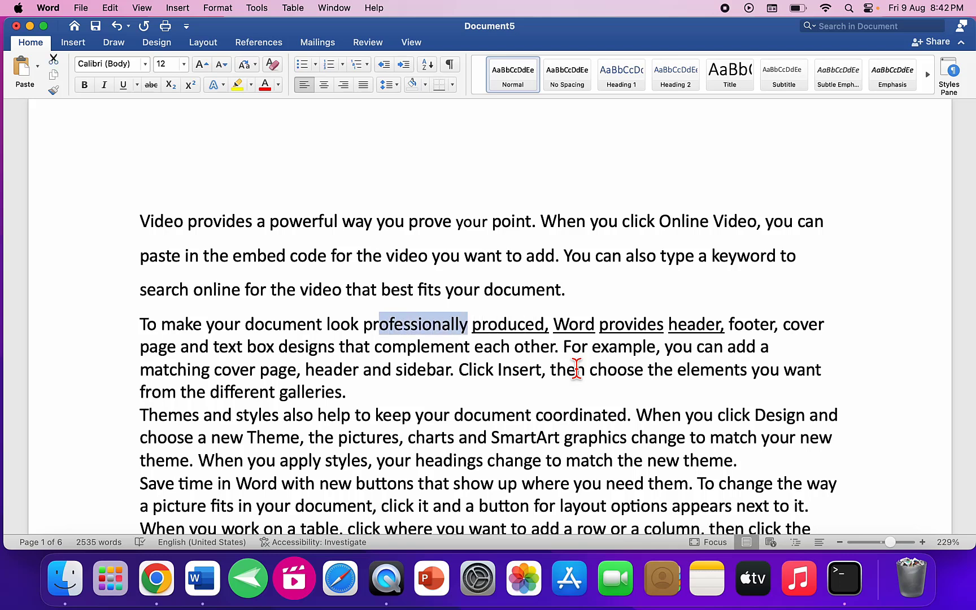
{"action": "key", "text": "super+i"}
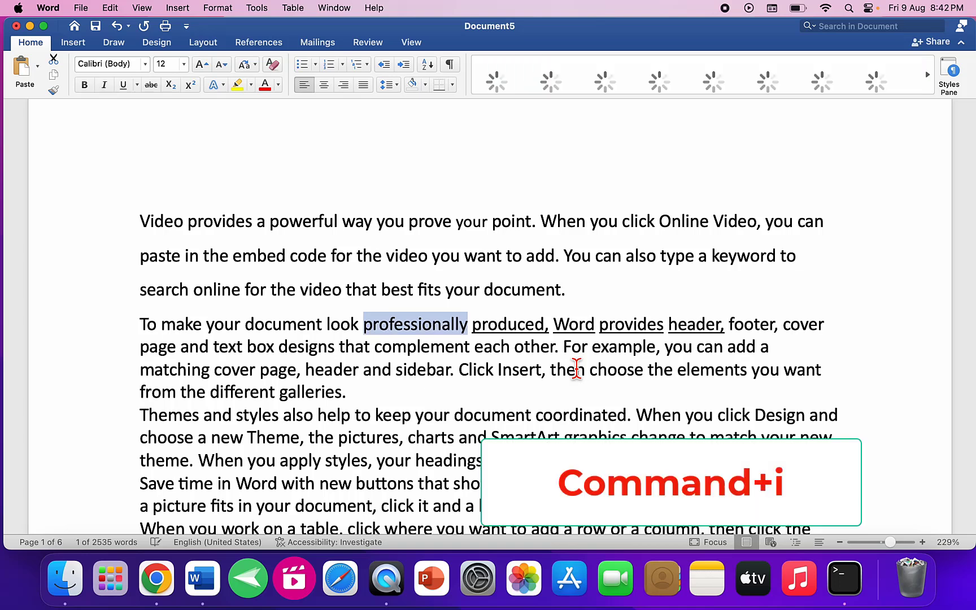
{"action": "key", "text": "super+i"}
{"action": "key", "text": "super+i"}
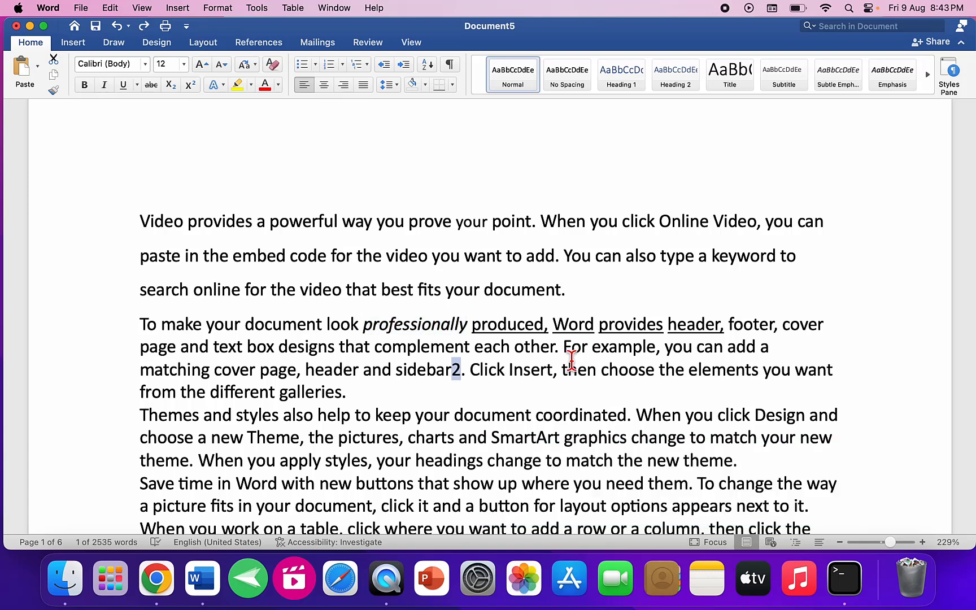
Step: Try superscript and then subscript on the 2 after 'sidebar', returning it to normal size
{"action": "key", "text": "Right"}
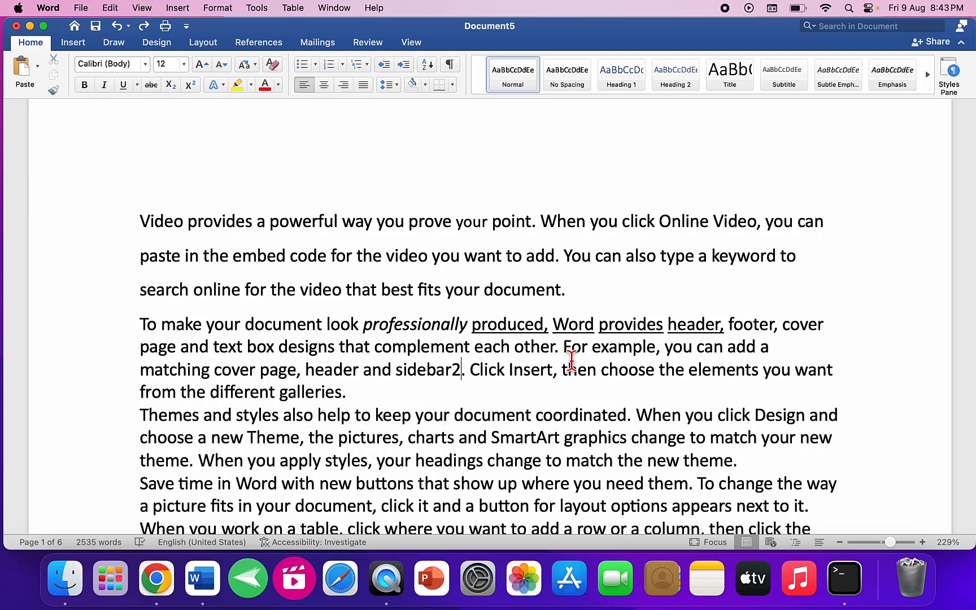
{"action": "key", "text": "shift+Left"}
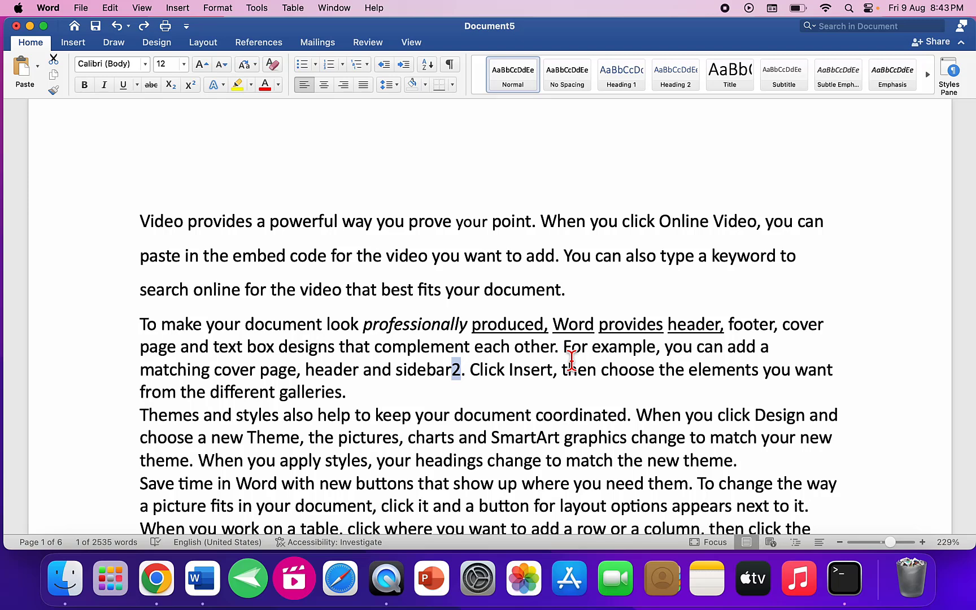
{"action": "key", "text": "cmd+shift+plus"}
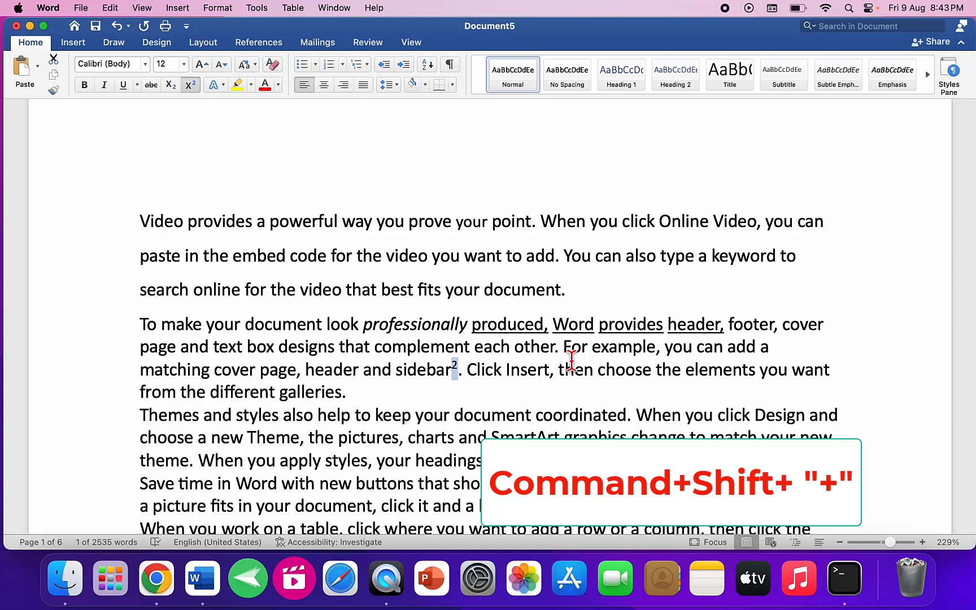
{"action": "key", "text": "super+shift+plus"}
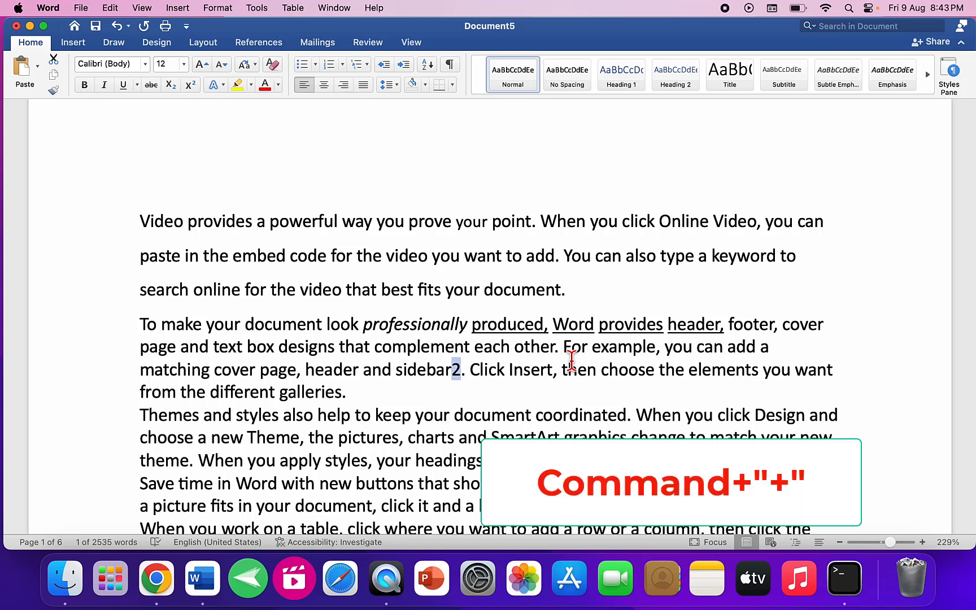
{"action": "key", "text": "super+equal"}
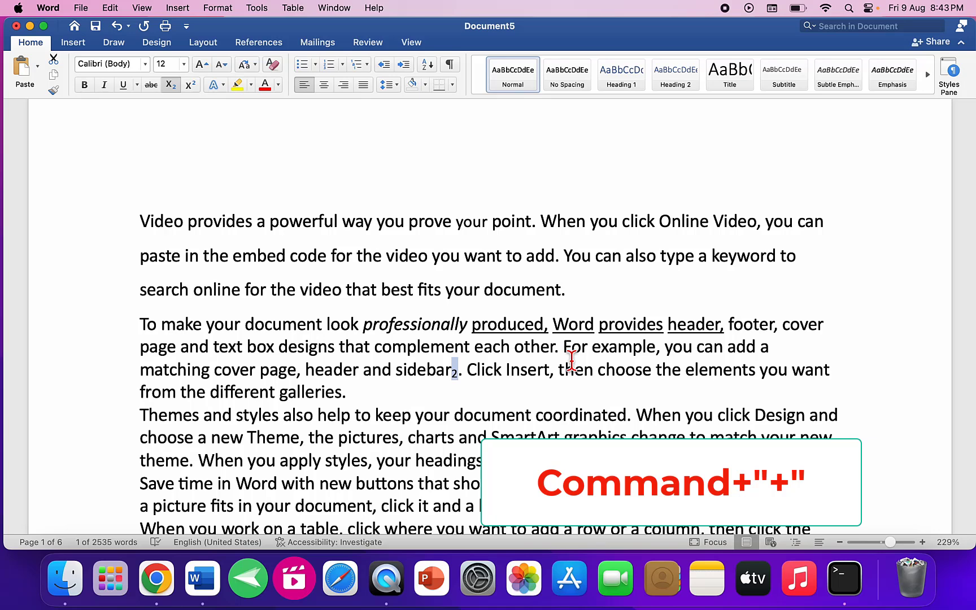
{"action": "key", "text": "super+equal"}
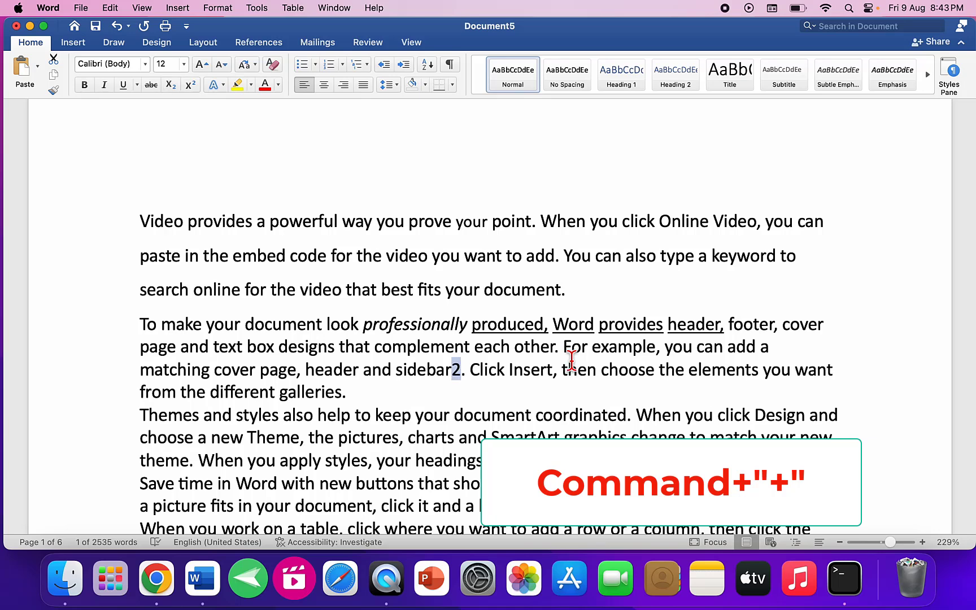
Step: Insert a copyright symbol © right after 'galleries'
{"action": "key", "text": "Down"}
{"action": "key", "text": "Left"}
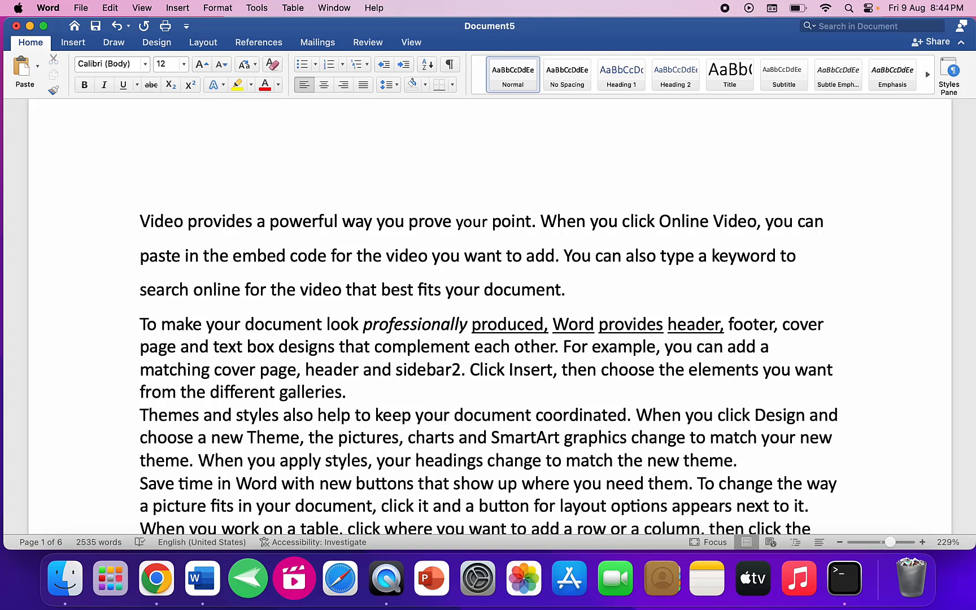
{"action": "key", "text": "alt+g"}
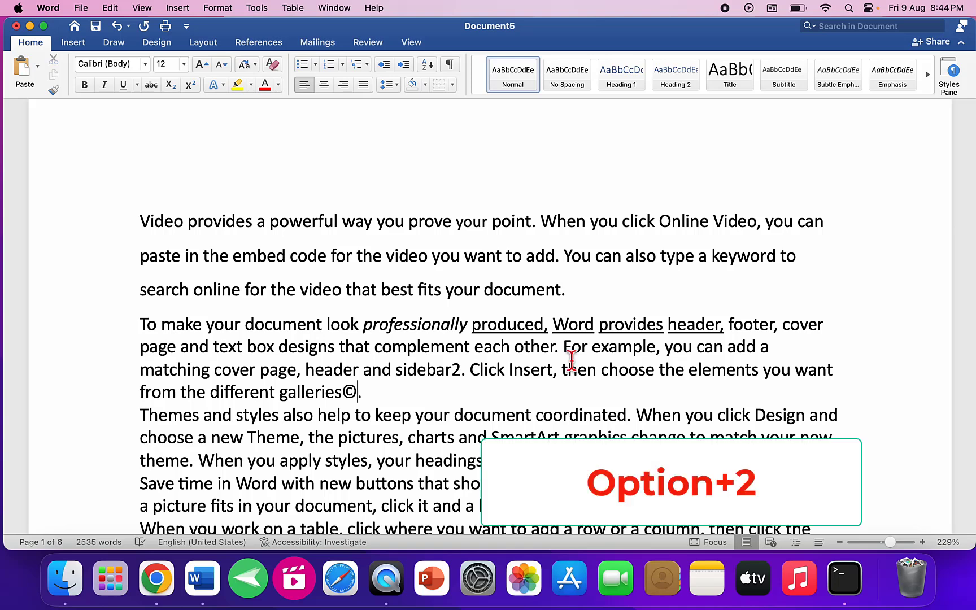
Step: Add ™ after the ©, then append the date 8/9/24 and time 8:44 PM after the period
{"action": "type", "text": "™"}
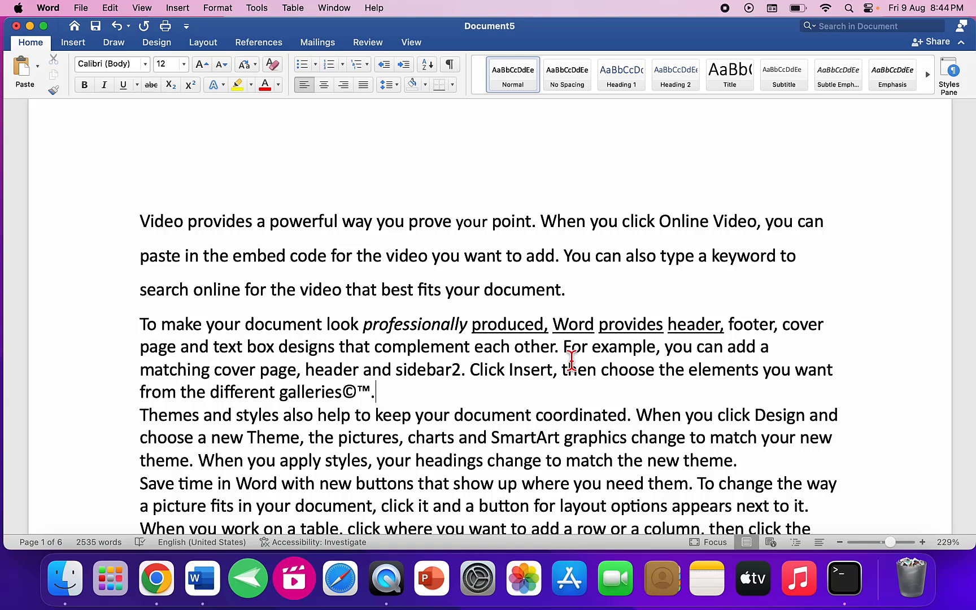
{"action": "key", "text": "Right"}
{"action": "key", "text": "ctrl+shift+d"}
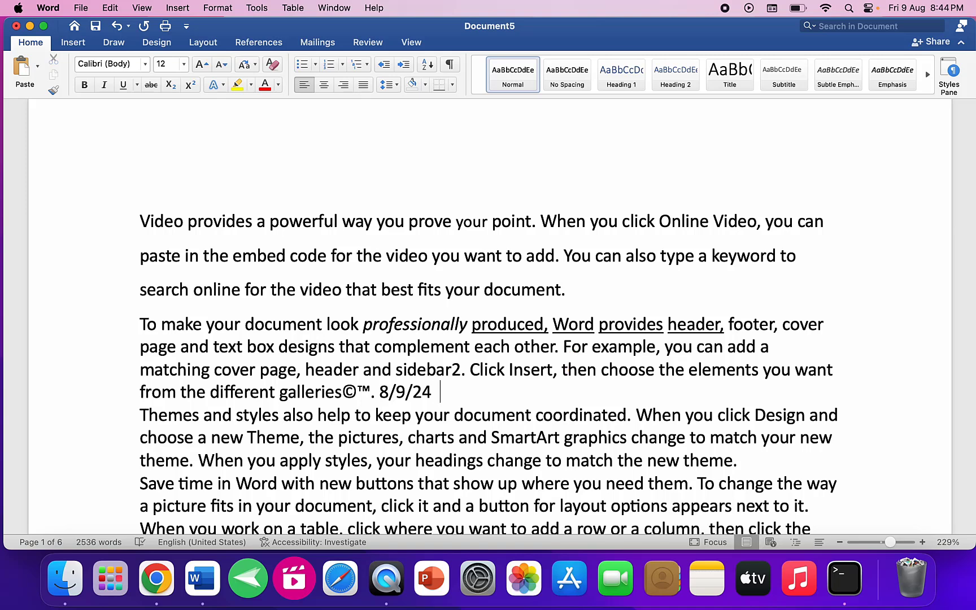
{"action": "key", "text": "ctrl+shift+t"}
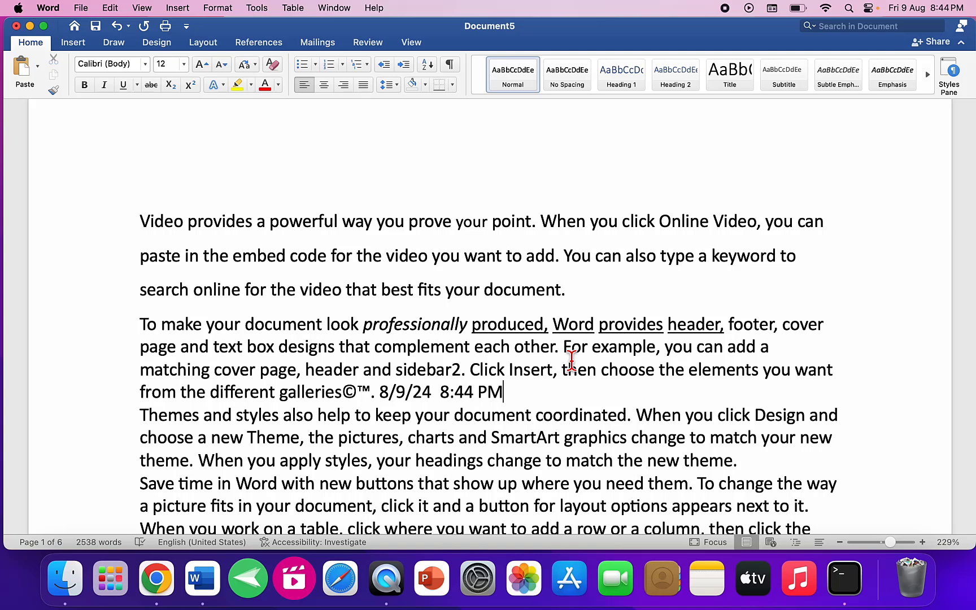
{"action": "scroll", "coordinate": [571, 366], "scroll_direction": "down", "scroll_amount": 5}
Step: Move the 'Themes and styles' paragraph below the plus sign paragraph and add an empty line after 'plus sign.'
{"action": "left_click", "coordinate": [147, 269]}
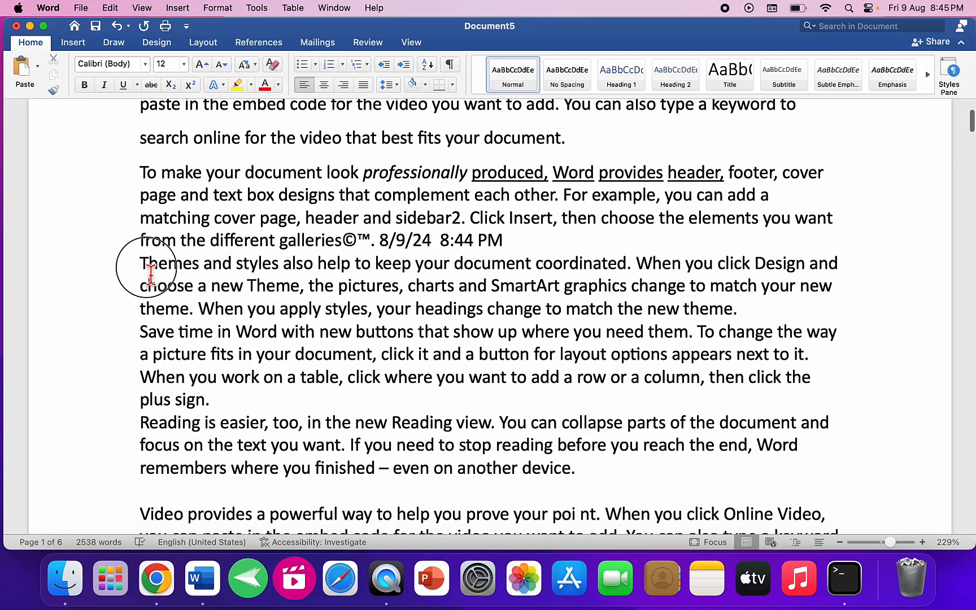
{"action": "key", "text": "super+shift+Right"}
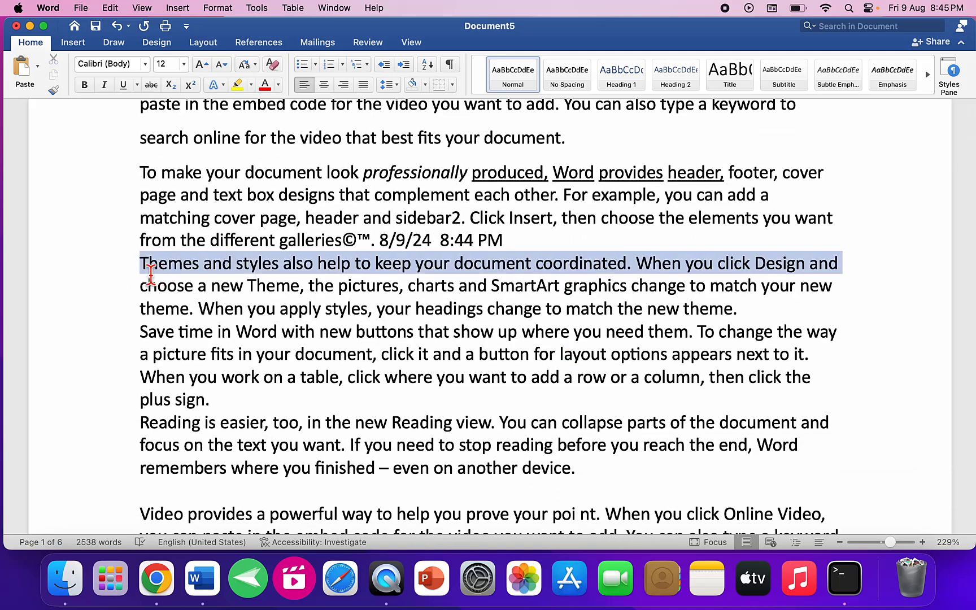
{"action": "key", "text": "shift+Down"}
{"action": "key", "text": "shift+Down"}
{"action": "key", "text": "shift+Down"}
{"action": "key", "text": "shift+Down"}
{"action": "key", "text": "shift+Down"}
{"action": "key", "text": "shift+Down"}
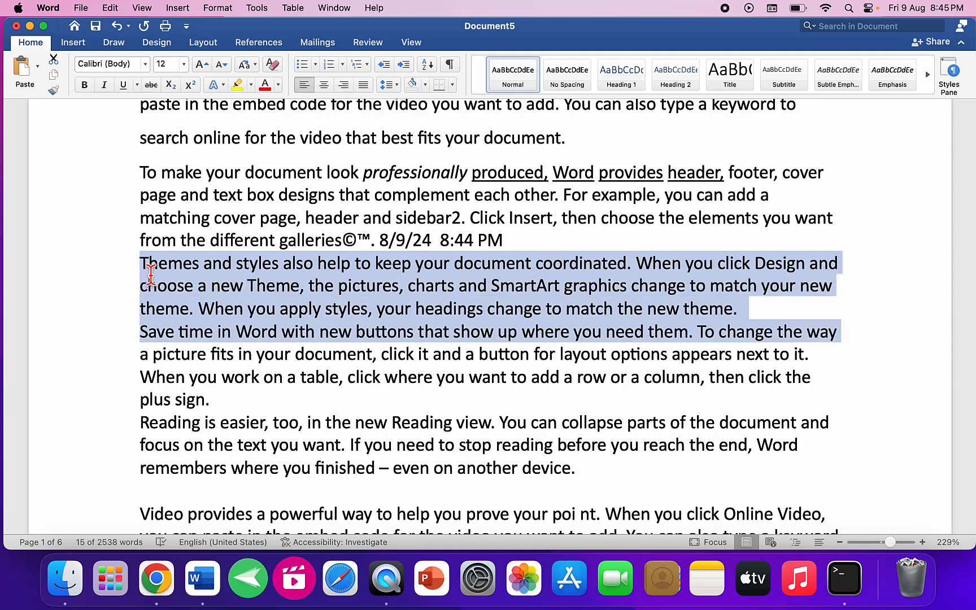
{"action": "key", "text": "shift+Up"}
{"action": "key", "text": "shift+Up"}
{"action": "key", "text": "shift+Up"}
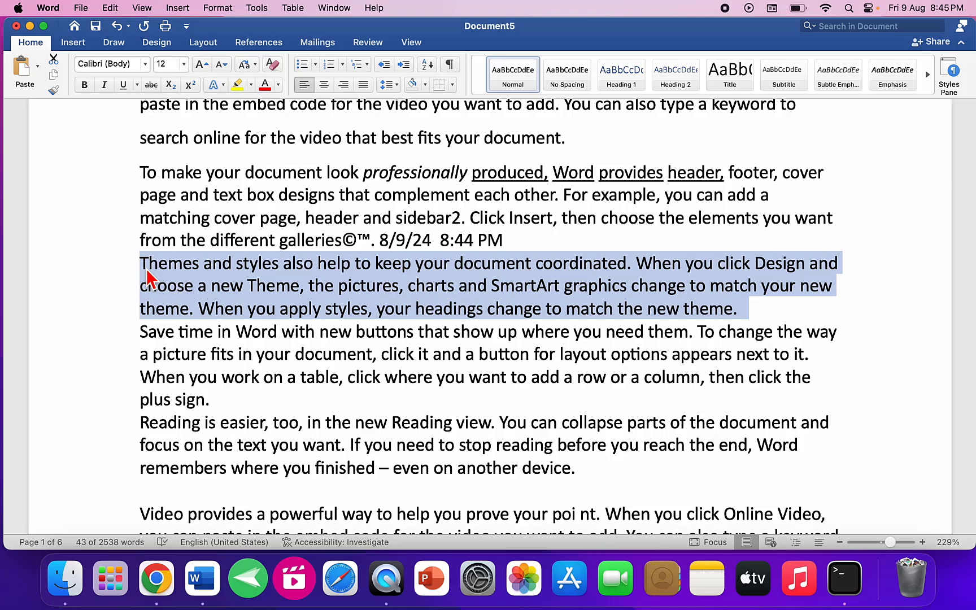
{"action": "key", "text": "ctrl+shift+Up"}
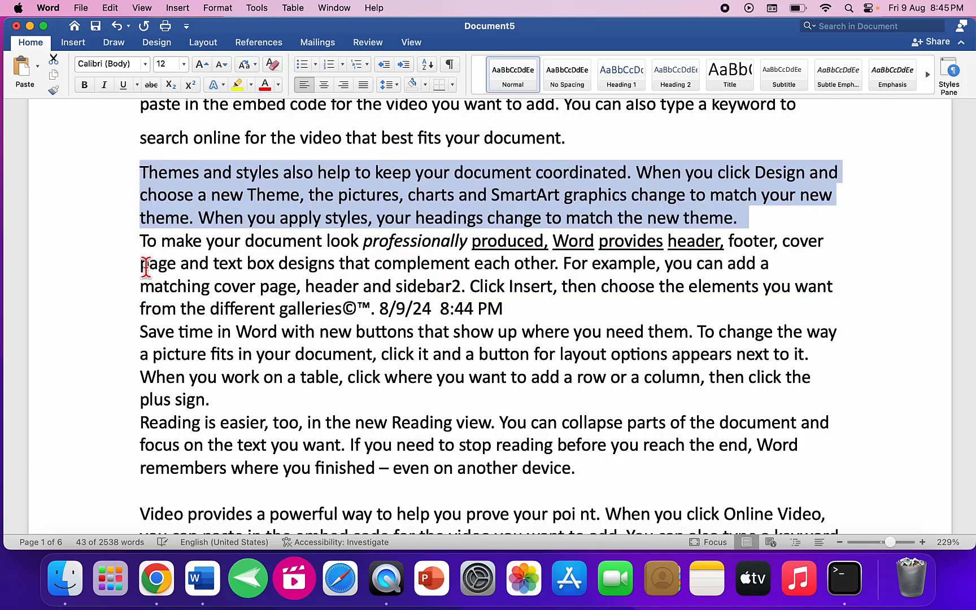
{"action": "key", "text": "ctrl+shift+Up"}
{"action": "key", "text": "ctrl+shift+Down"}
{"action": "key", "text": "ctrl+shift+Down"}
{"action": "key", "text": "ctrl+shift+Down"}
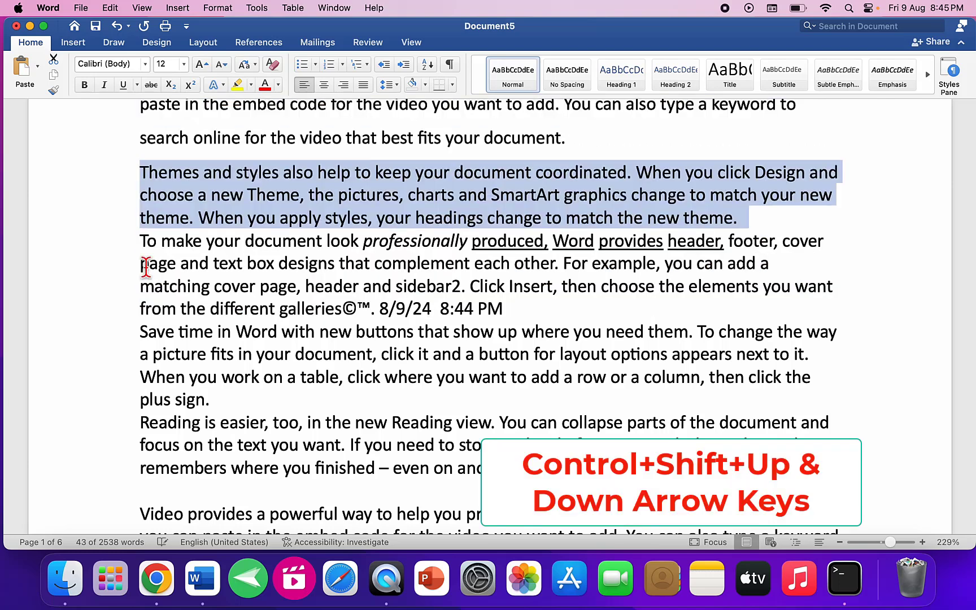
{"action": "key", "text": "ctrl+shift+Up"}
{"action": "key", "text": "ctrl+shift+Up"}
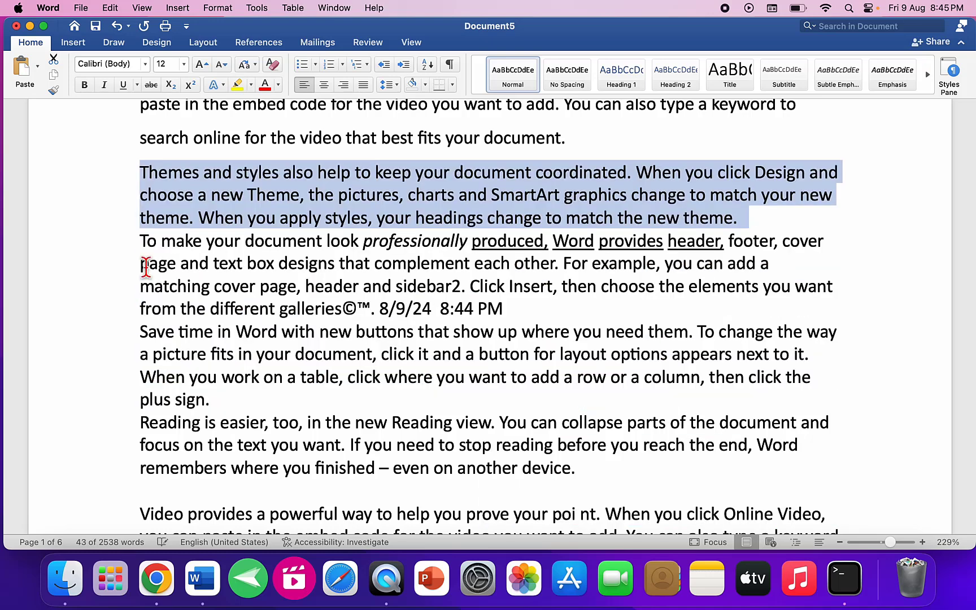
{"action": "key", "text": "ctrl+shift+Down"}
{"action": "key", "text": "ctrl+shift+Down"}
{"action": "left_click", "coordinate": [293, 338]}
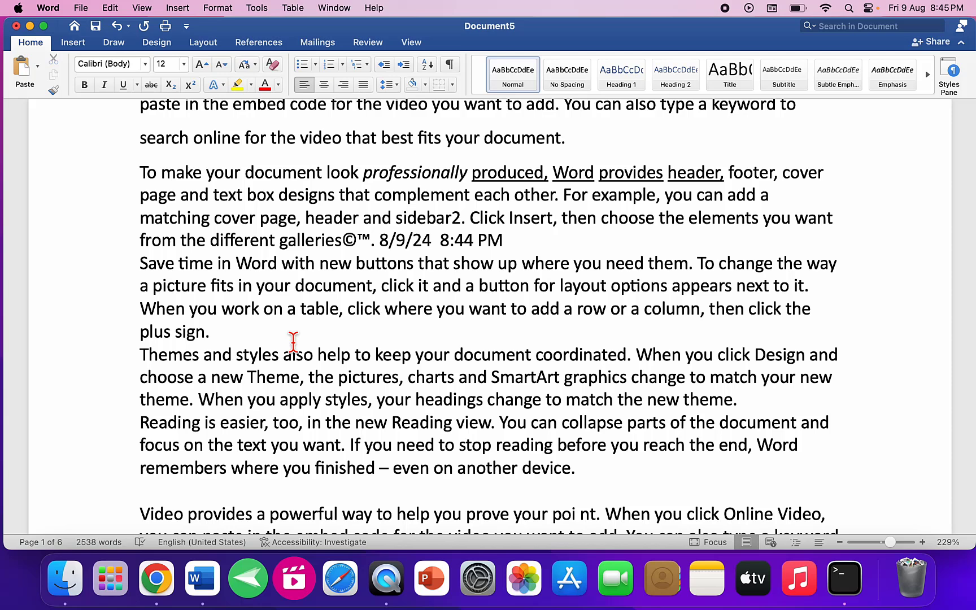
{"action": "key", "text": "Return"}
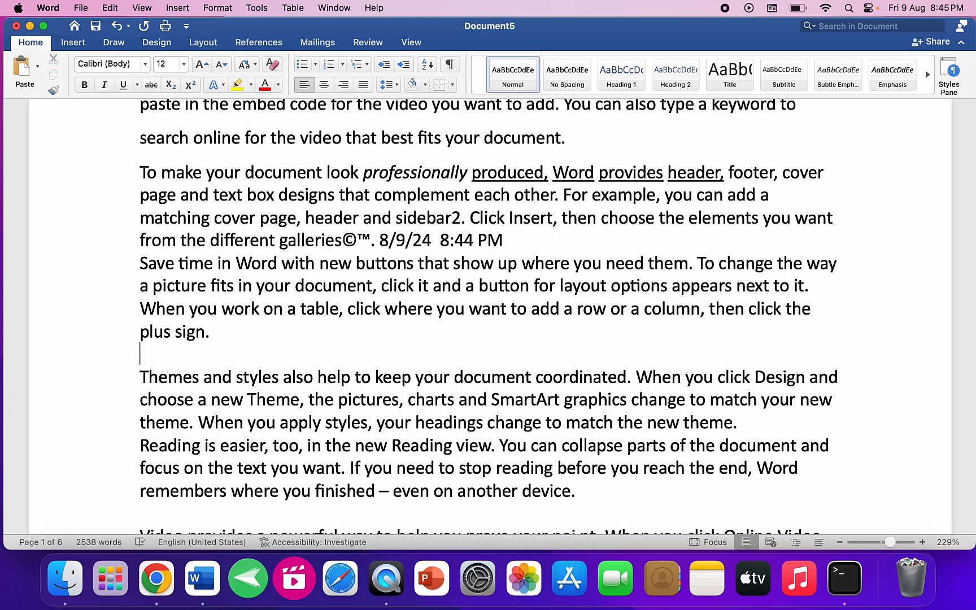
Step: Insert an equation containing a dy/dx fraction on the empty line
{"action": "key", "text": "ctrl+equal"}
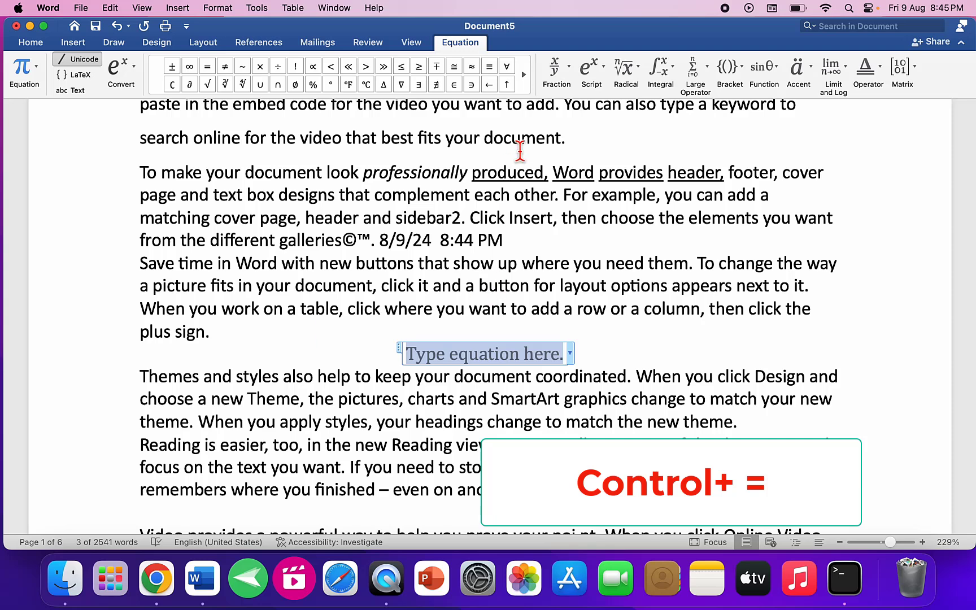
{"action": "left_click", "coordinate": [556, 79]}
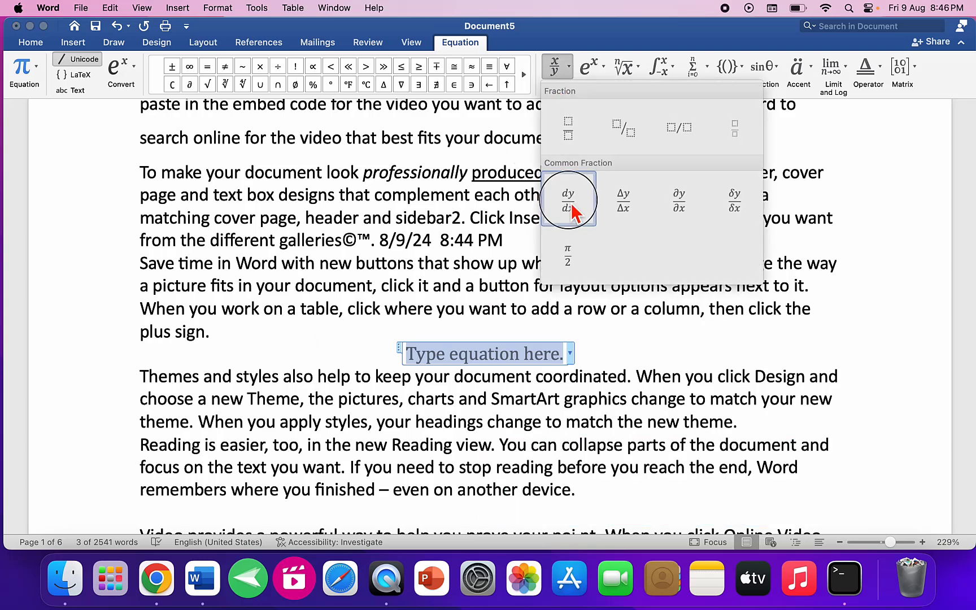
{"action": "left_click", "coordinate": [567, 209]}
{"action": "scroll", "coordinate": [569, 339], "scroll_direction": "down", "scroll_amount": 2}
{"action": "left_click", "coordinate": [377, 359]}
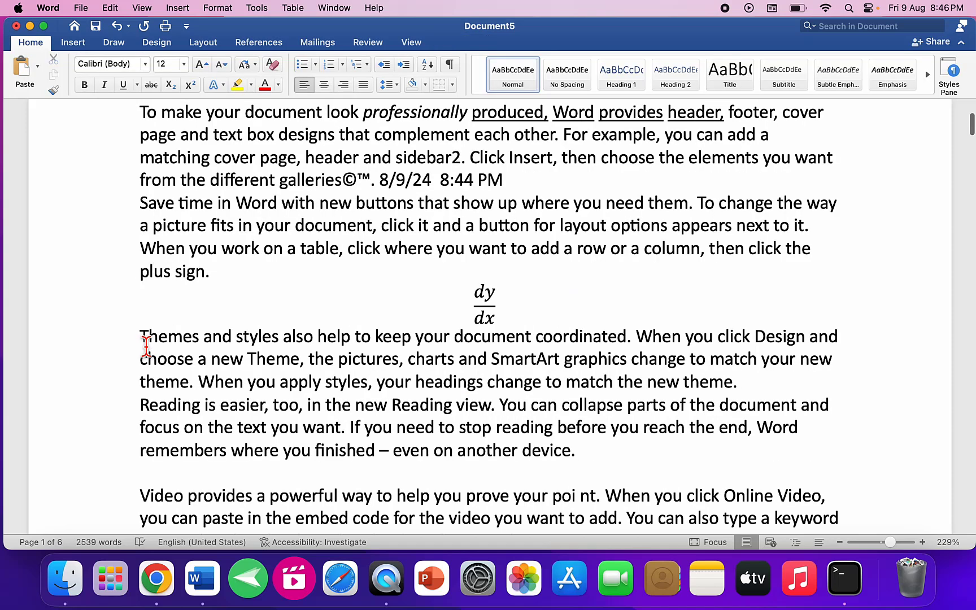
{"action": "left_click_drag", "start_coordinate": [147, 342], "coordinate": [554, 458]}
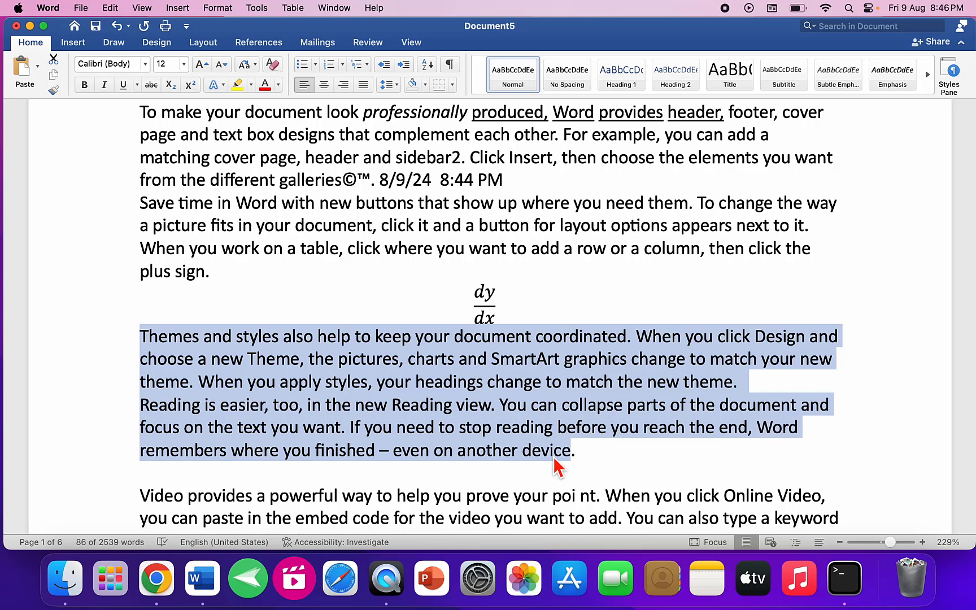
Step: Make the Themes and Reading paragraphs underlined, italic and red, then reset them to Normal style
{"action": "key", "text": "super+u"}
{"action": "key", "text": "super+i"}
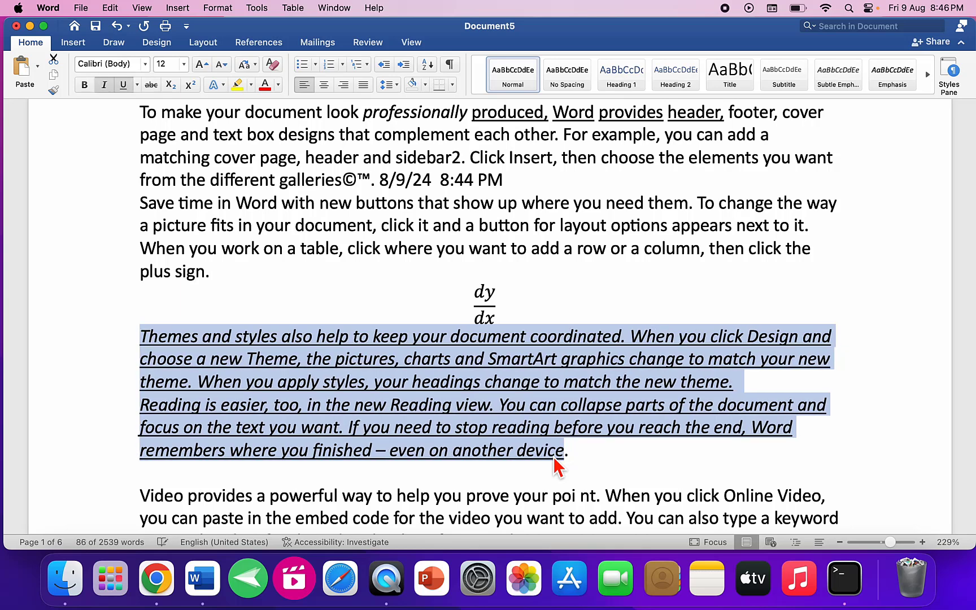
{"action": "left_click", "coordinate": [264, 84]}
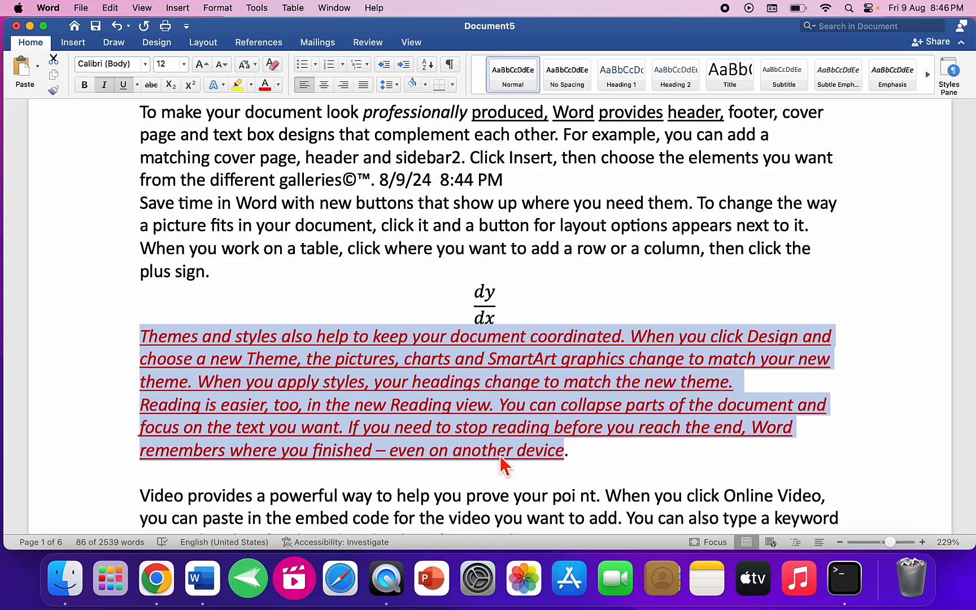
{"action": "key", "text": "super+shift+n"}
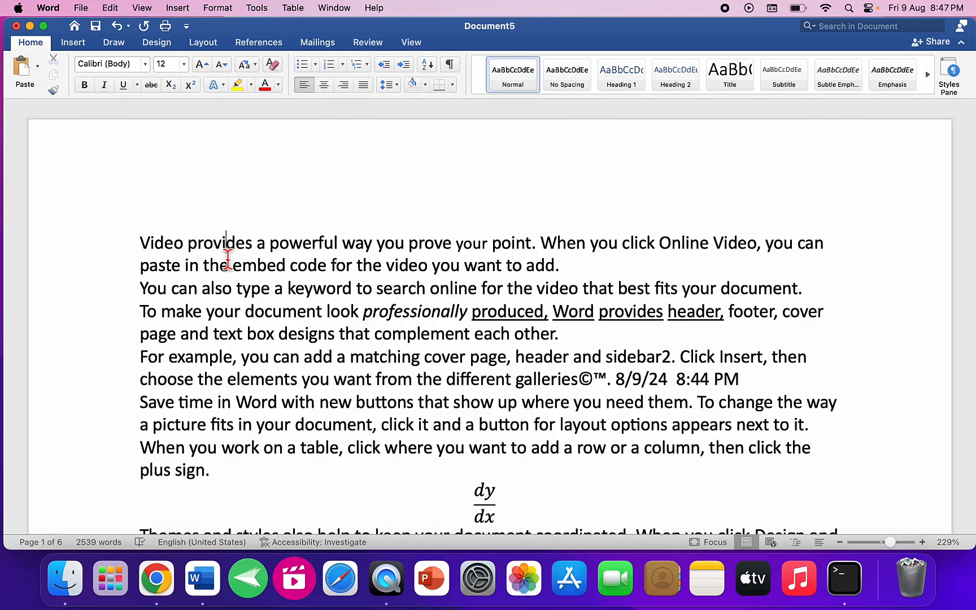
Step: Bullet the three opening paragraphs, from 'Video provides…' through '…each other.'
{"action": "key", "text": "Left"}
{"action": "key", "text": "Left"}
{"action": "key", "text": "Left"}
{"action": "key", "text": "Left"}
{"action": "key", "text": "Left"}
{"action": "key", "text": "Left"}
{"action": "key", "text": "Left"}
{"action": "key", "text": "Left"}
{"action": "key", "text": "Left"}
{"action": "key", "text": "Left"}
{"action": "key", "text": "shift+Down"}
{"action": "key", "text": "shift+Down"}
{"action": "key", "text": "shift+Down"}
{"action": "key", "text": "shift+Down"}
{"action": "key", "text": "shift+Down"}
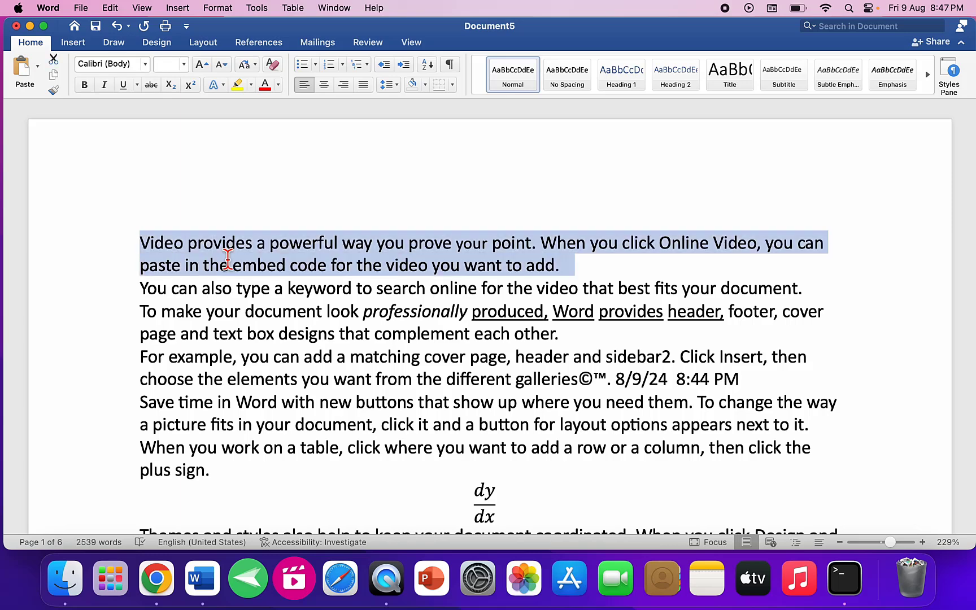
{"action": "key", "text": "shift+Down"}
{"action": "key", "text": "shift+Down"}
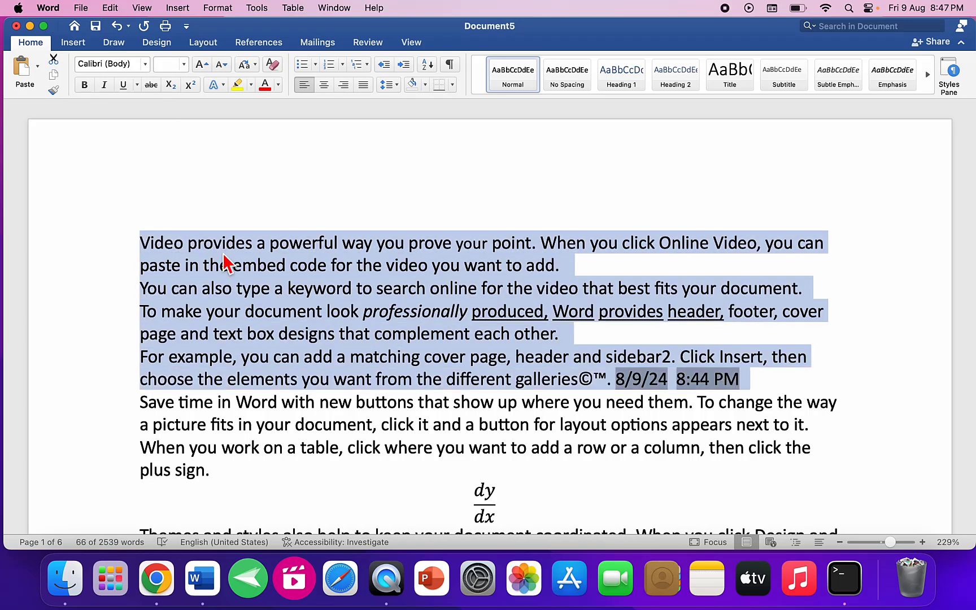
{"action": "key", "text": "shift+Up"}
{"action": "key", "text": "shift+Up"}
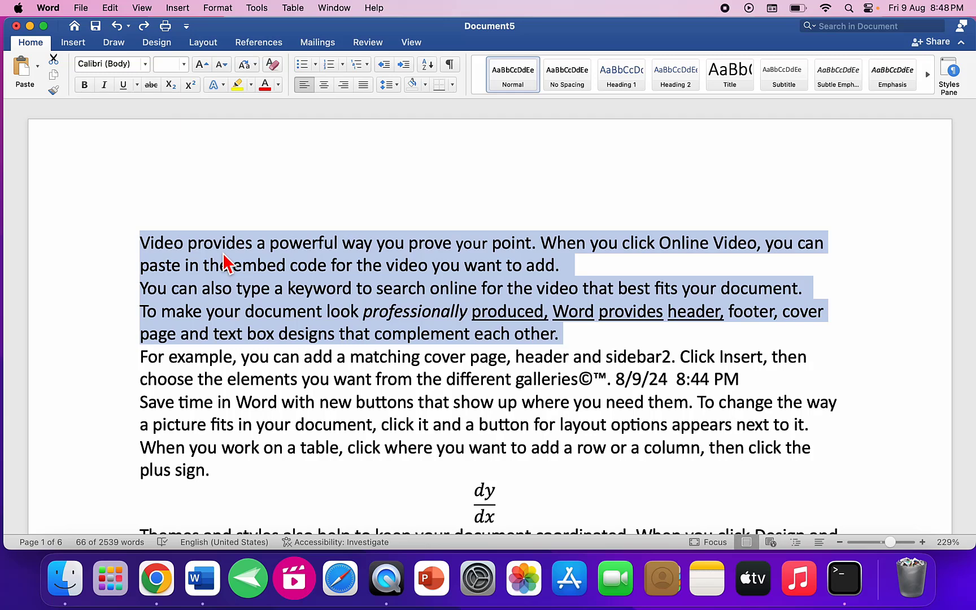
{"action": "key", "text": "super+shift+l"}
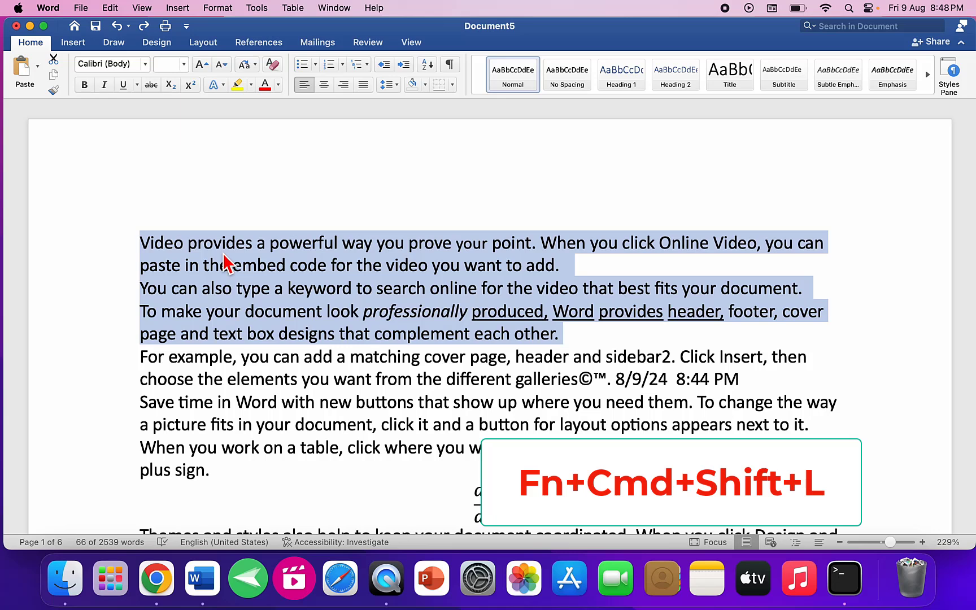
{"action": "key", "text": "super+shift+l"}
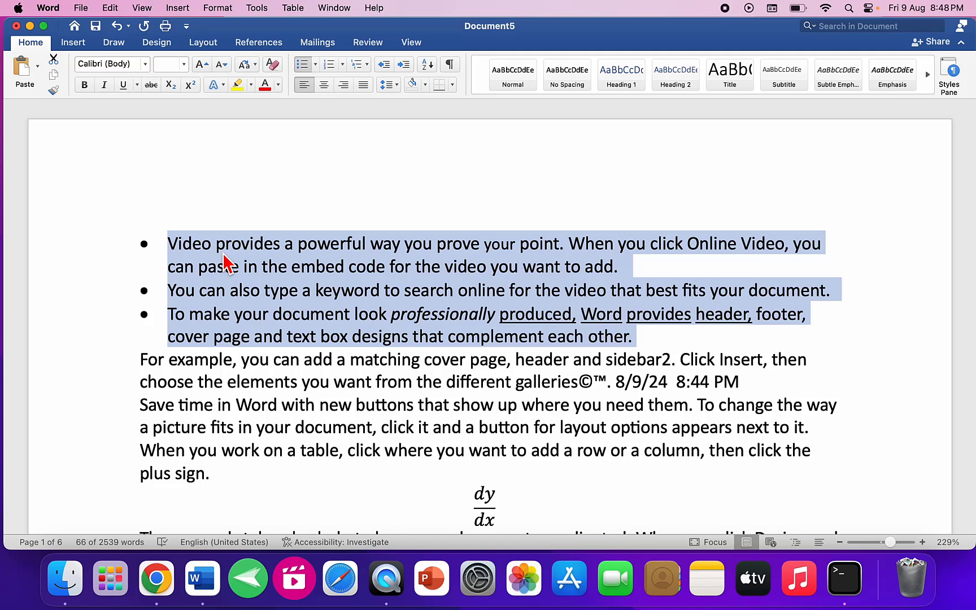
{"action": "left_click", "coordinate": [233, 382]}
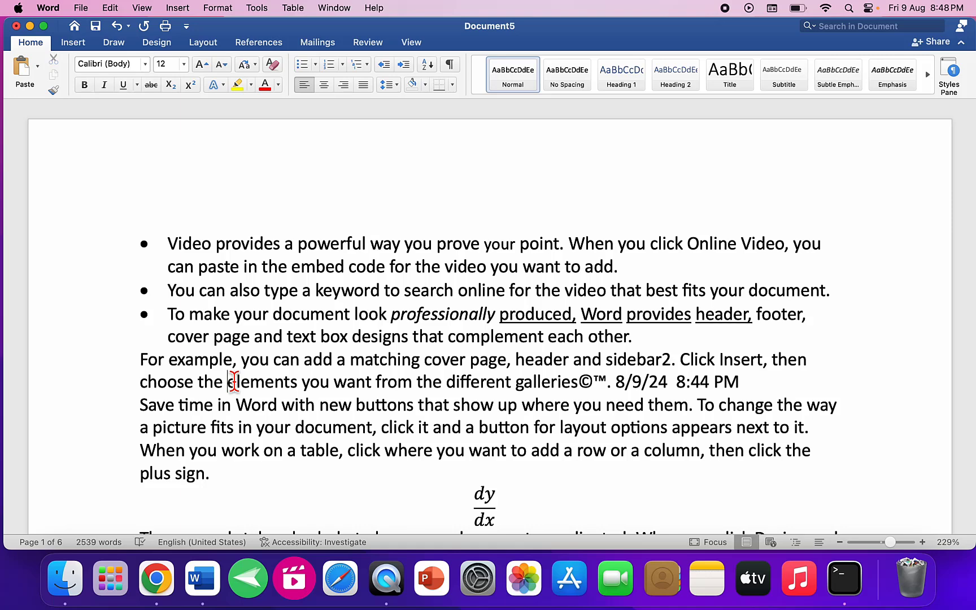
{"action": "key", "text": "super+alt+f"}
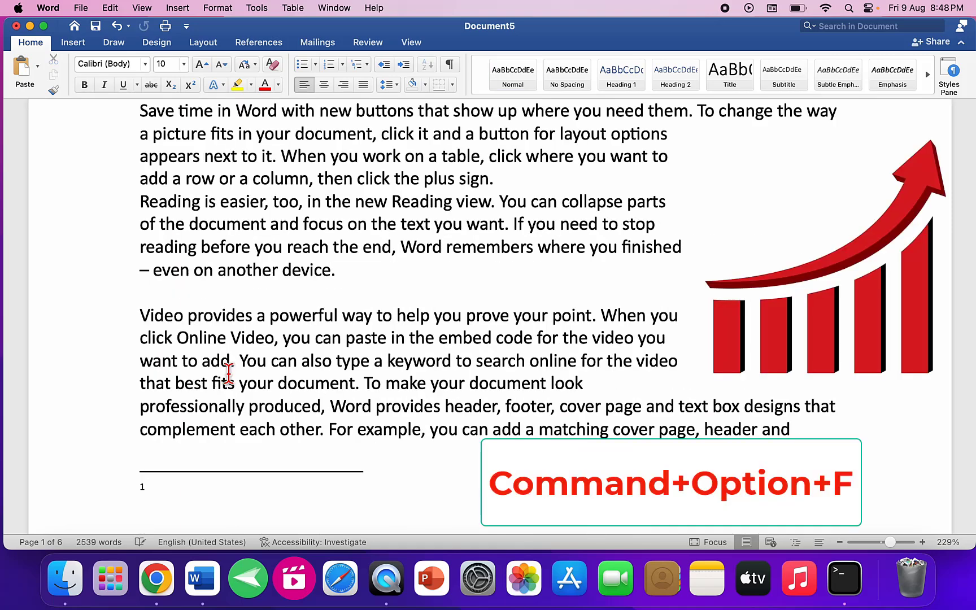
{"action": "type", "text": "mj"}
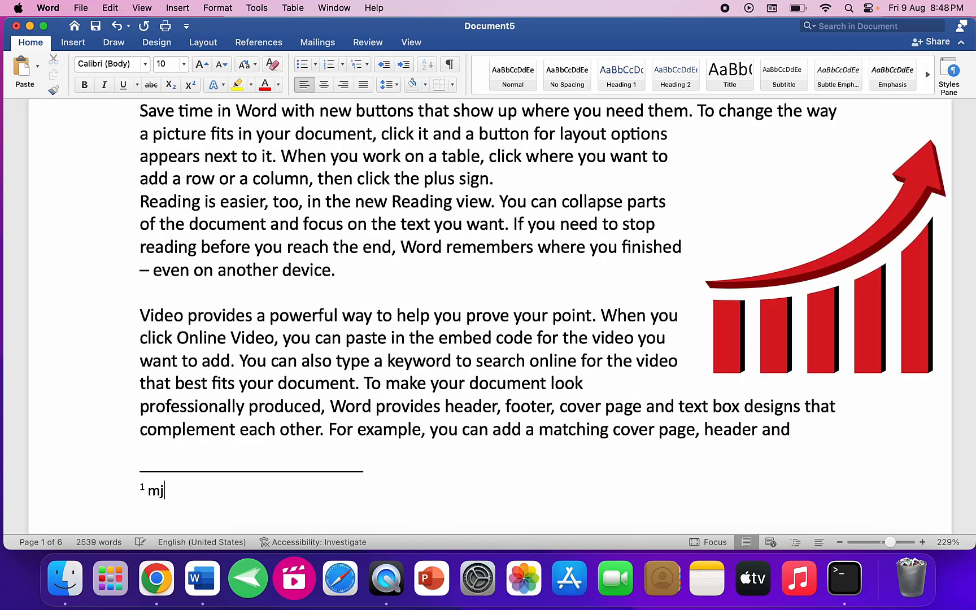
{"action": "key", "text": "super+z"}
{"action": "key", "text": "super+z"}
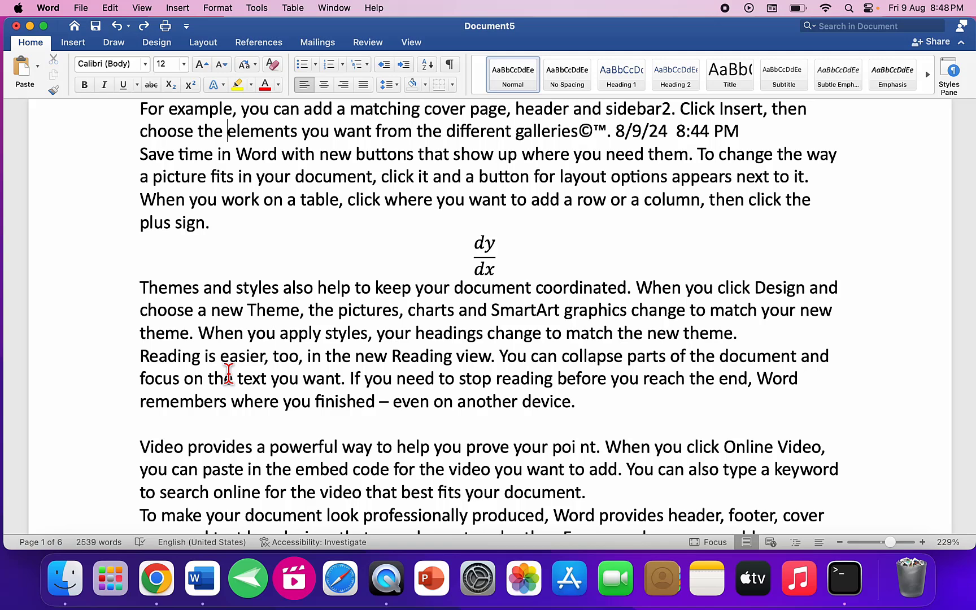
{"action": "key", "text": "super+alt+e"}
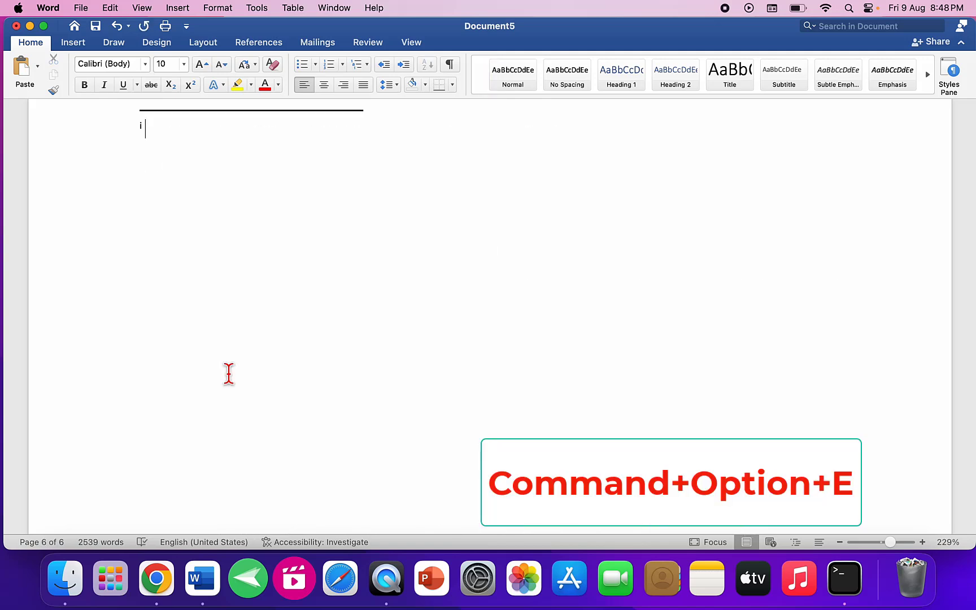
{"action": "scroll", "coordinate": [228, 373], "scroll_direction": "up", "scroll_amount": 5}
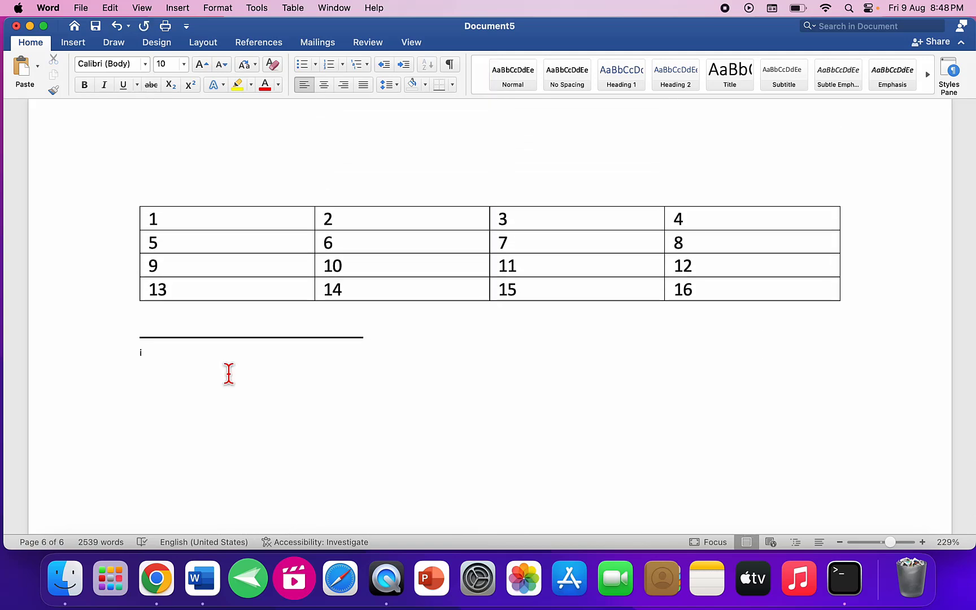
{"action": "key", "text": "super+z"}
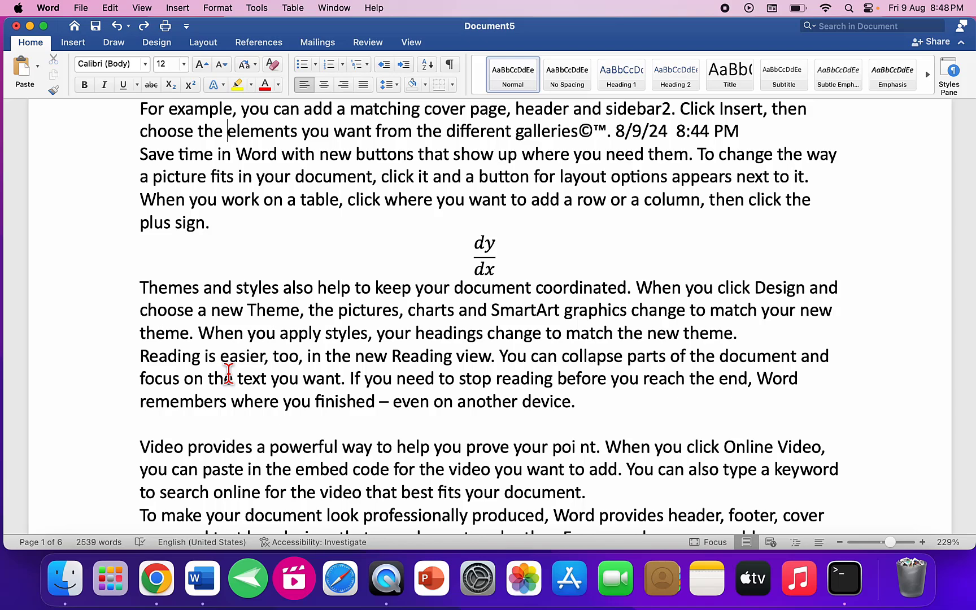
Step: Split the window into two panes at the word 'new' and scroll the lower pane
{"action": "scroll", "coordinate": [228, 373], "scroll_direction": "up", "scroll_amount": 2}
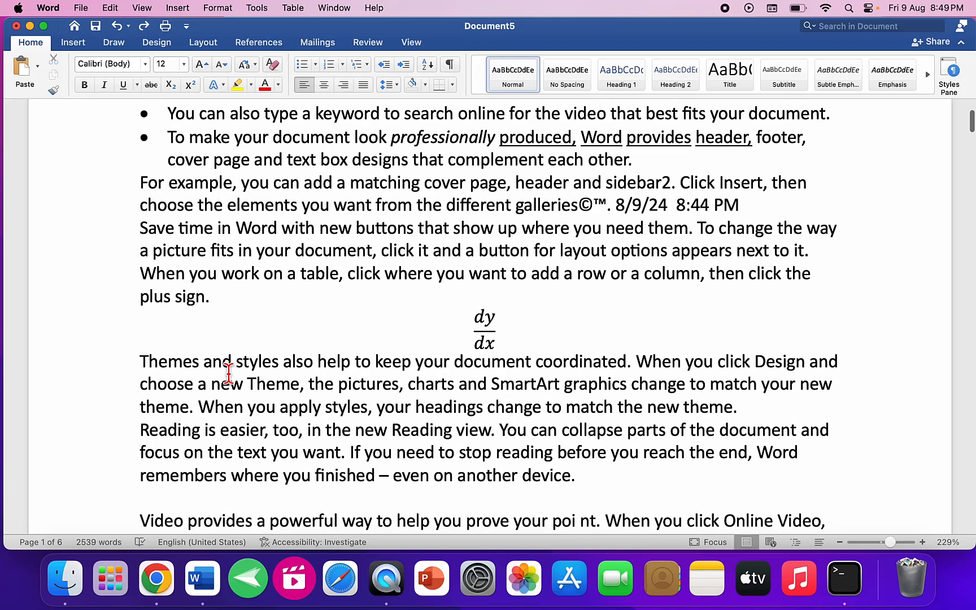
{"action": "left_click", "coordinate": [228, 373]}
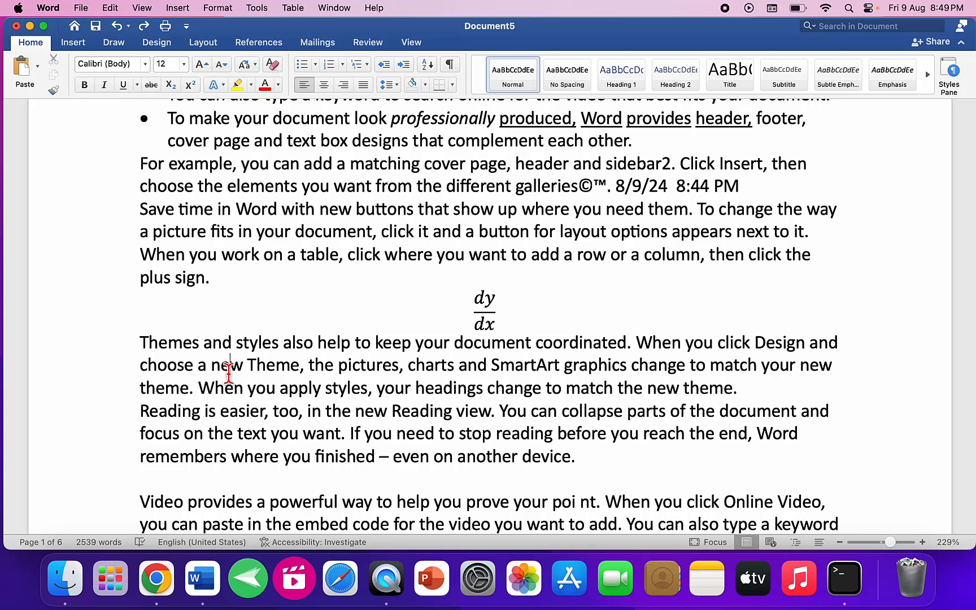
{"action": "key", "text": "super+alt+s"}
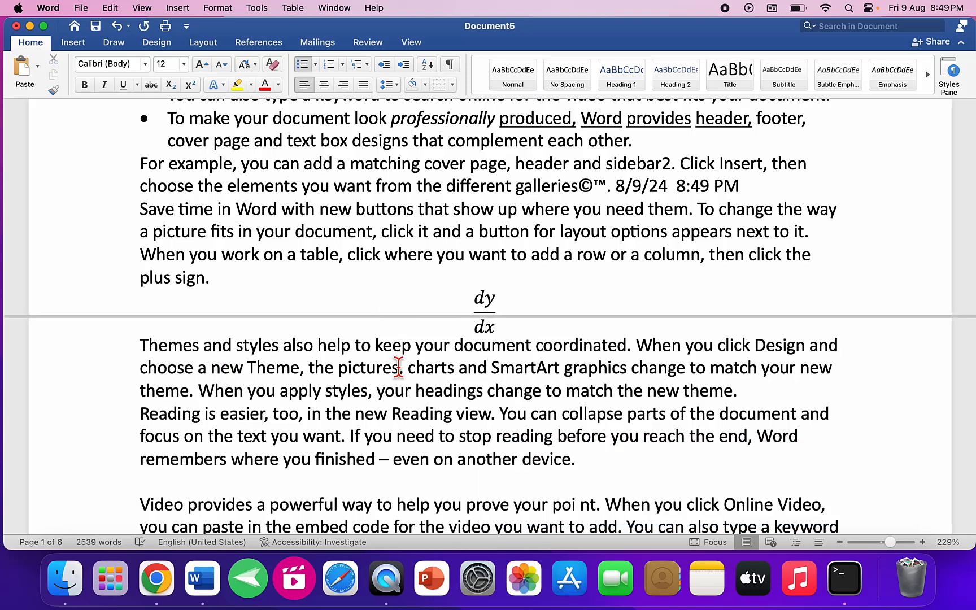
{"action": "scroll", "coordinate": [398, 367], "scroll_direction": "up", "scroll_amount": 10}
{"action": "scroll", "coordinate": [399, 367], "scroll_direction": "down", "scroll_amount": 15}
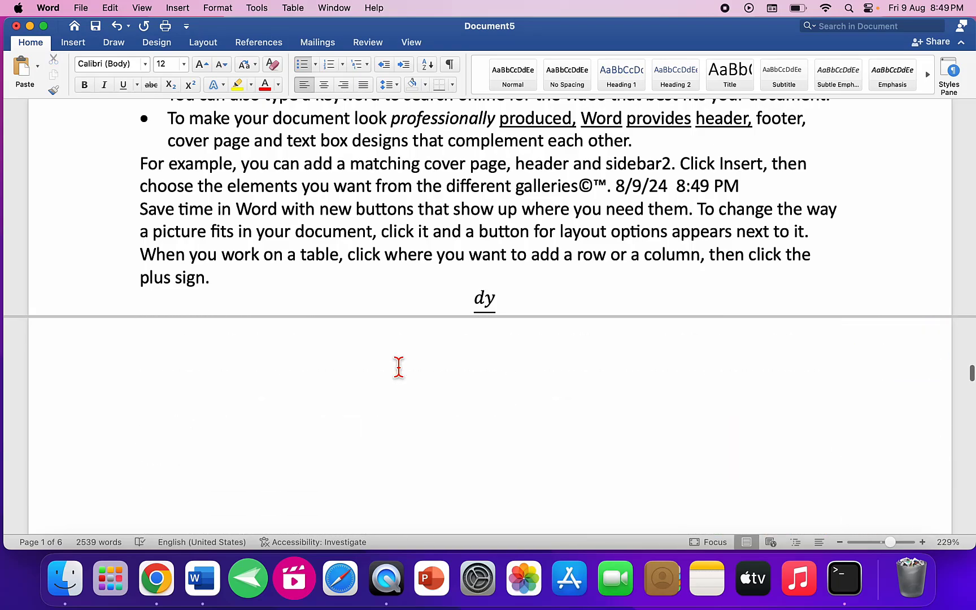
{"action": "scroll", "coordinate": [398, 367], "scroll_direction": "up", "scroll_amount": 10}
{"action": "scroll", "coordinate": [398, 367], "scroll_direction": "down", "scroll_amount": 10}
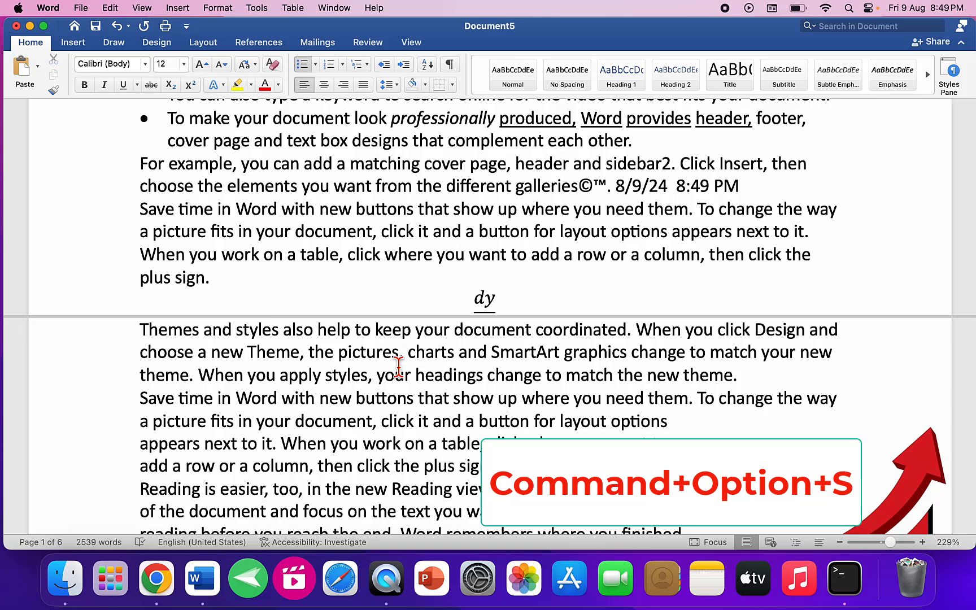
Step: Remove the window split and return to the top of page 1
{"action": "key", "text": "super+alt+s"}
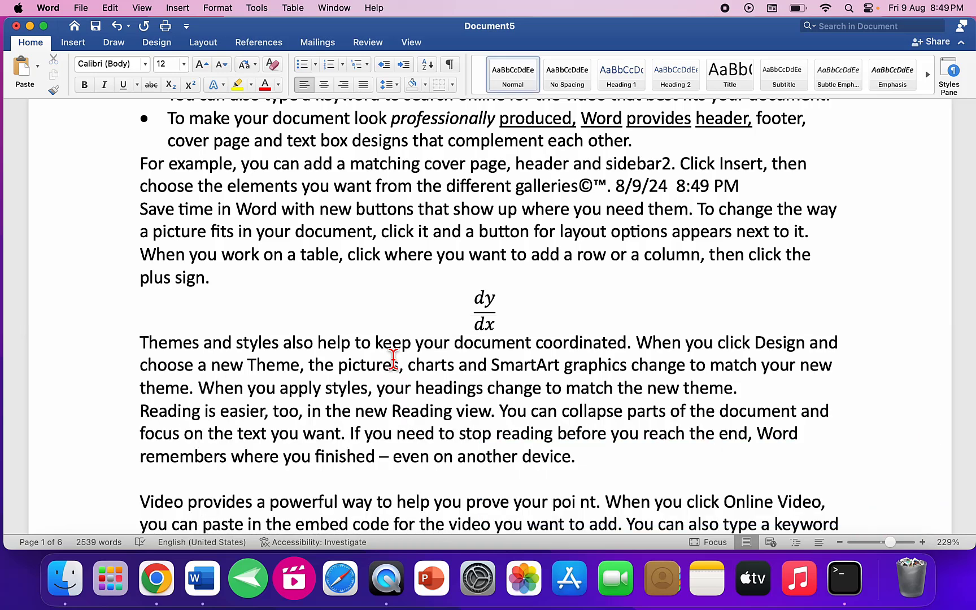
{"action": "scroll", "coordinate": [393, 359], "scroll_direction": "up", "scroll_amount": 5}
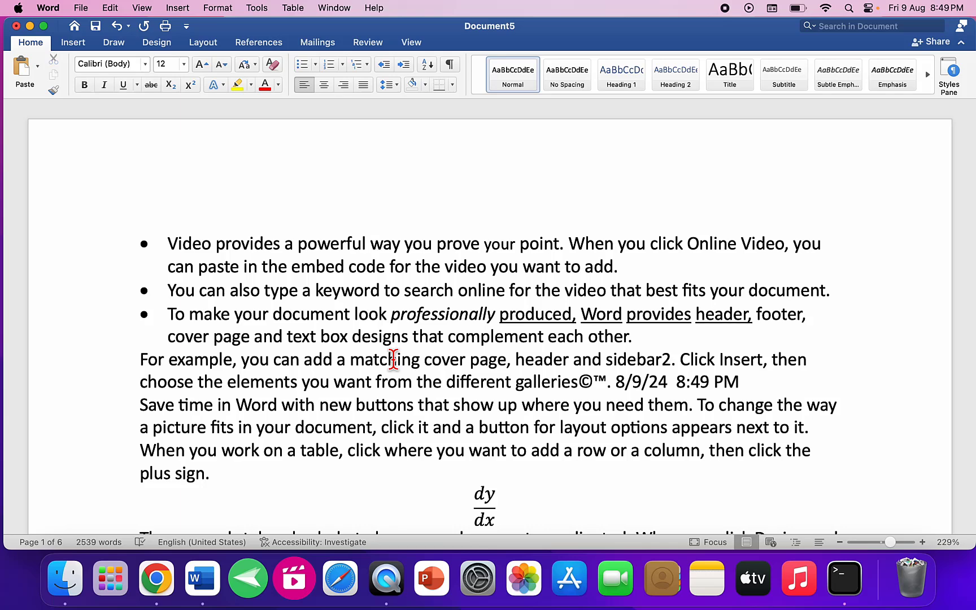
Step: Jump to page 5 with Cmd+Option+G, then briefly show the page thumbnails pane
{"action": "key", "text": "super+alt+g"}
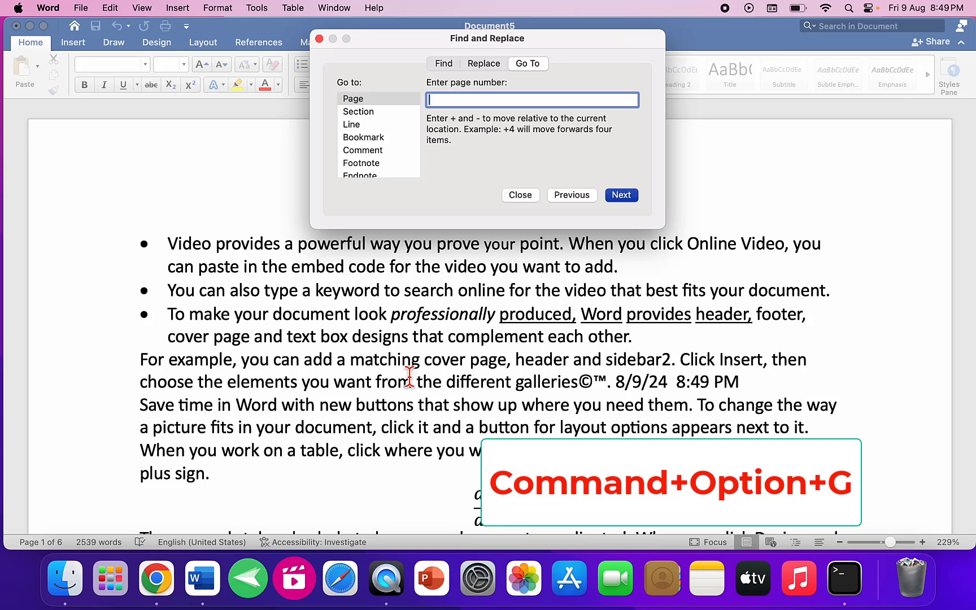
{"action": "type", "text": "5"}
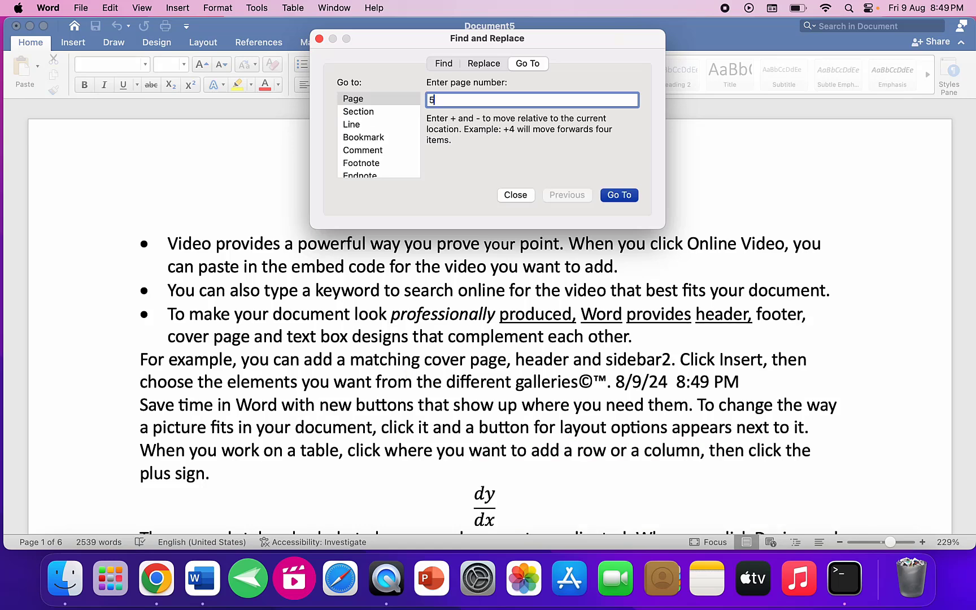
{"action": "key", "text": "Return"}
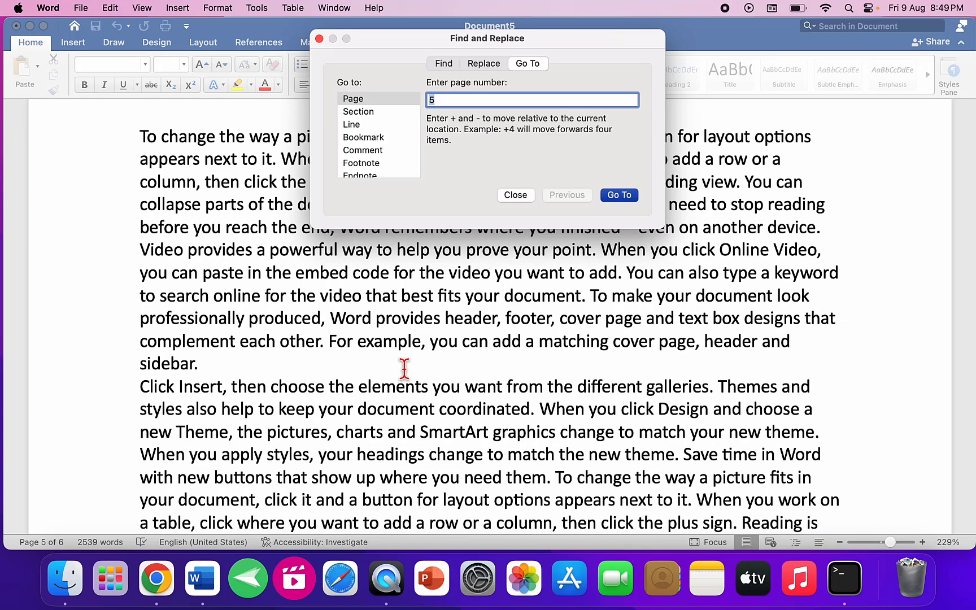
{"action": "left_click", "coordinate": [514, 196]}
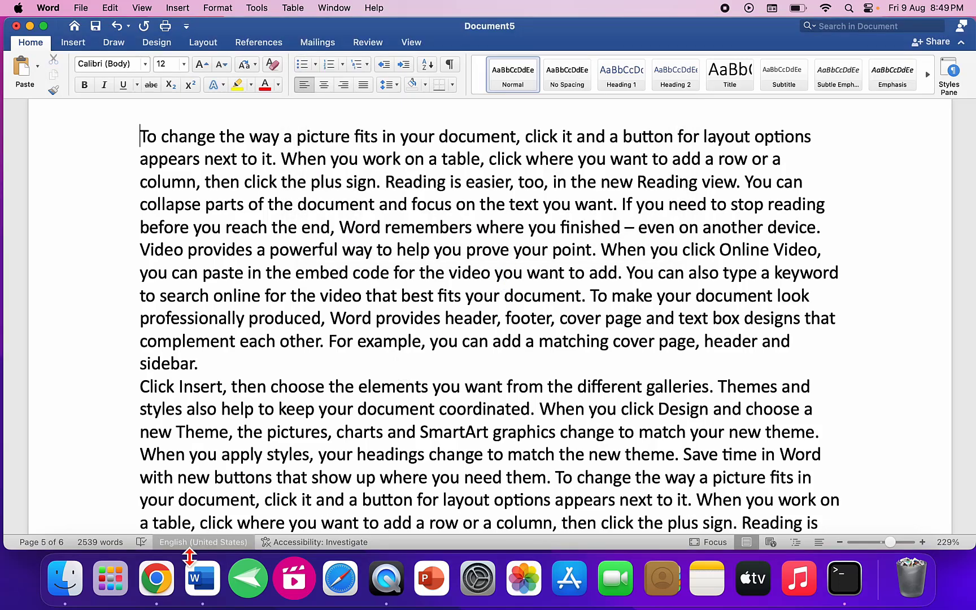
{"action": "left_click", "coordinate": [44, 542]}
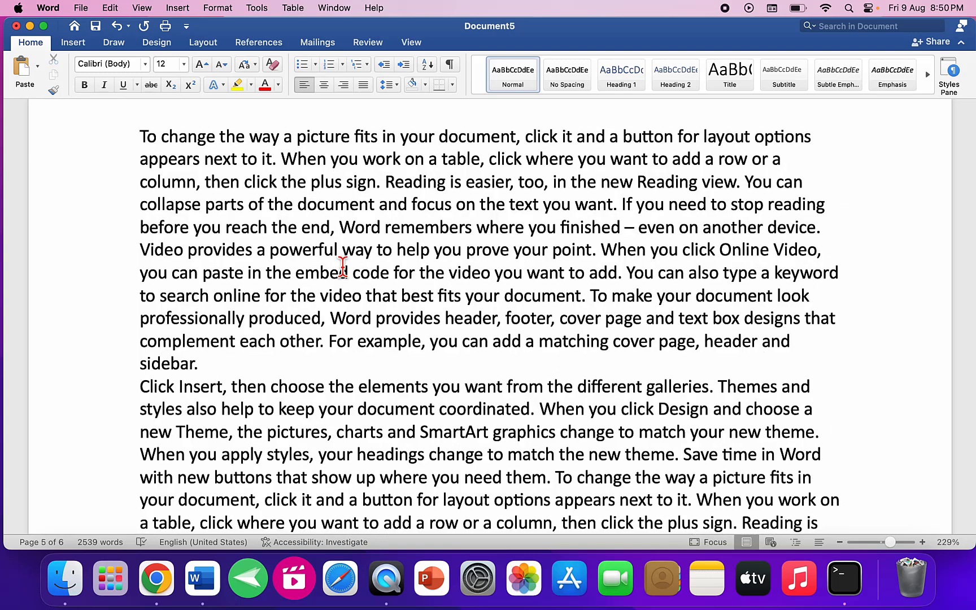
Step: Misspell 'powerful' on page 5 as 'powerfulddd'
{"action": "left_click", "coordinate": [339, 249]}
{"action": "type", "text": "ddd"}
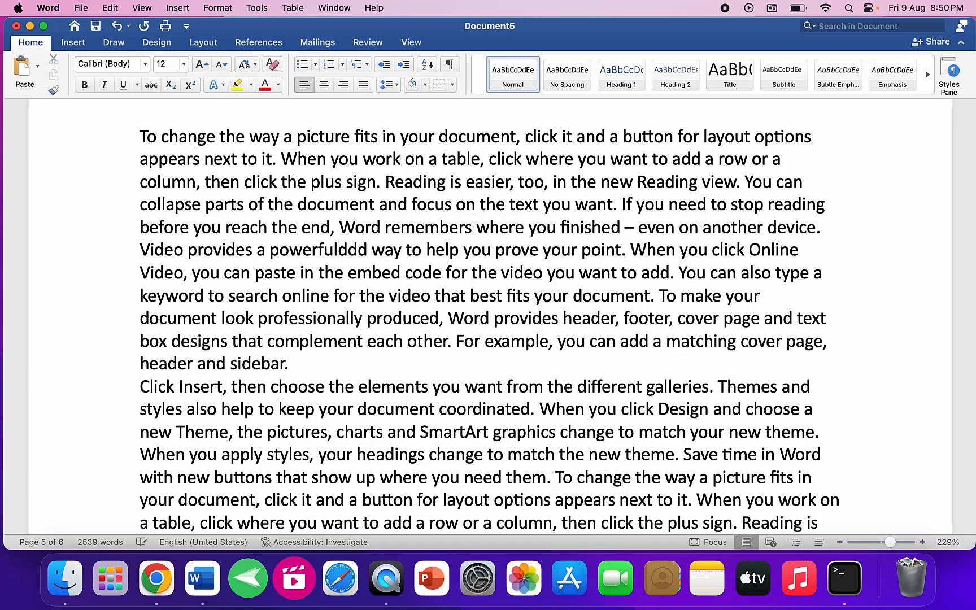
{"action": "left_click", "coordinate": [335, 257]}
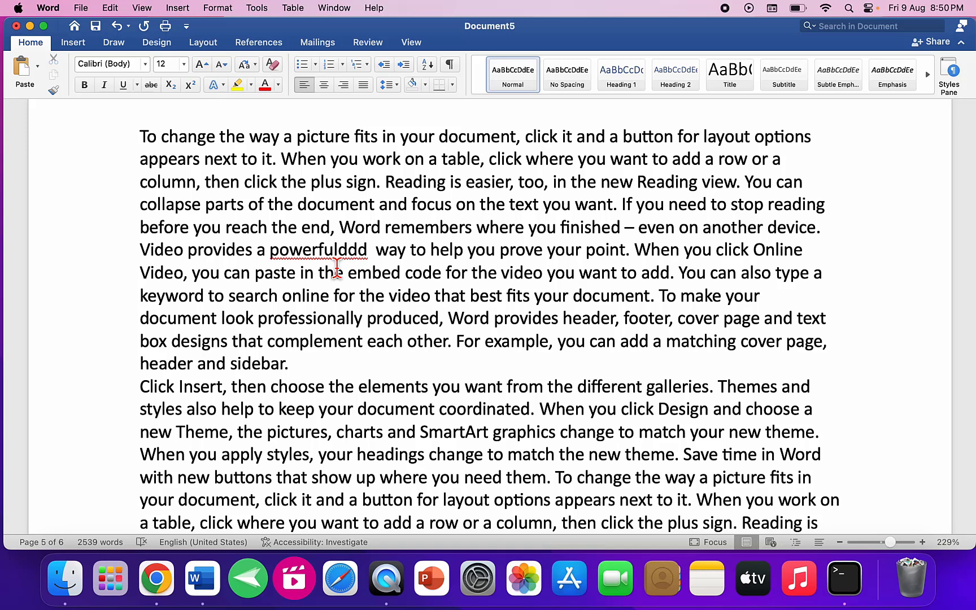
Step: Run the spelling and grammar check and change 'powerfulddd' back to 'powerful'
{"action": "key", "text": "super+alt+l"}
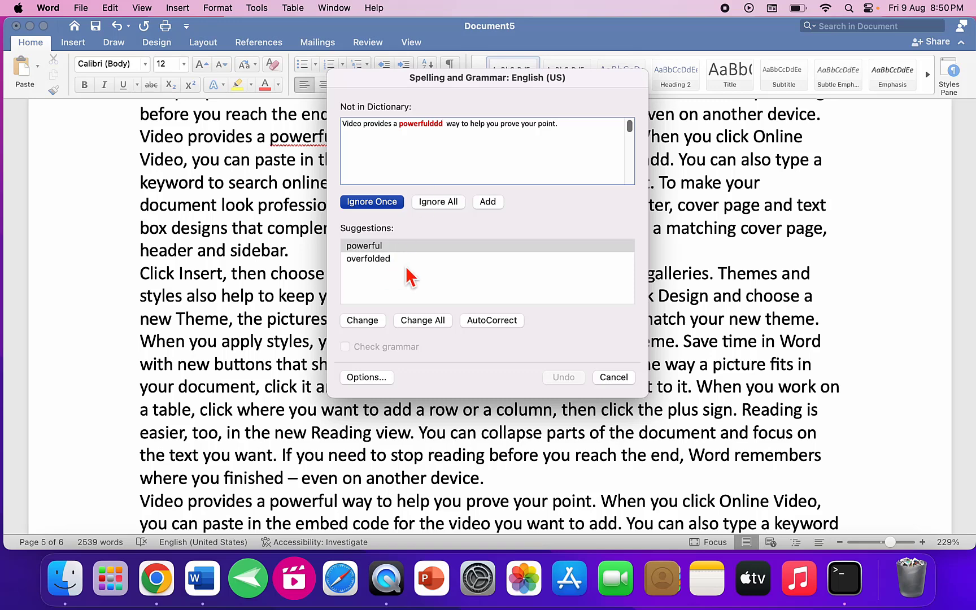
{"action": "left_click", "coordinate": [373, 246]}
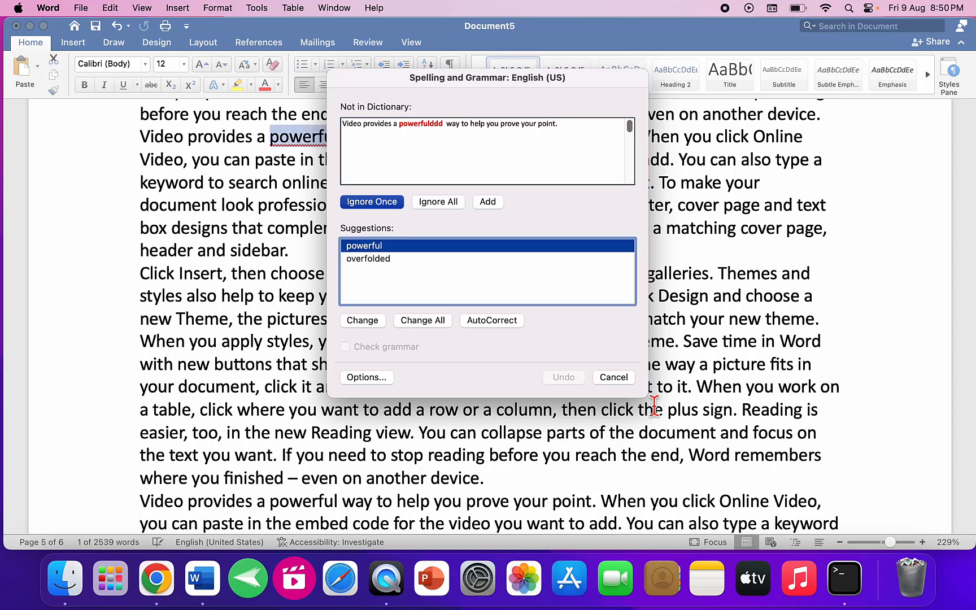
{"action": "left_click", "coordinate": [411, 249]}
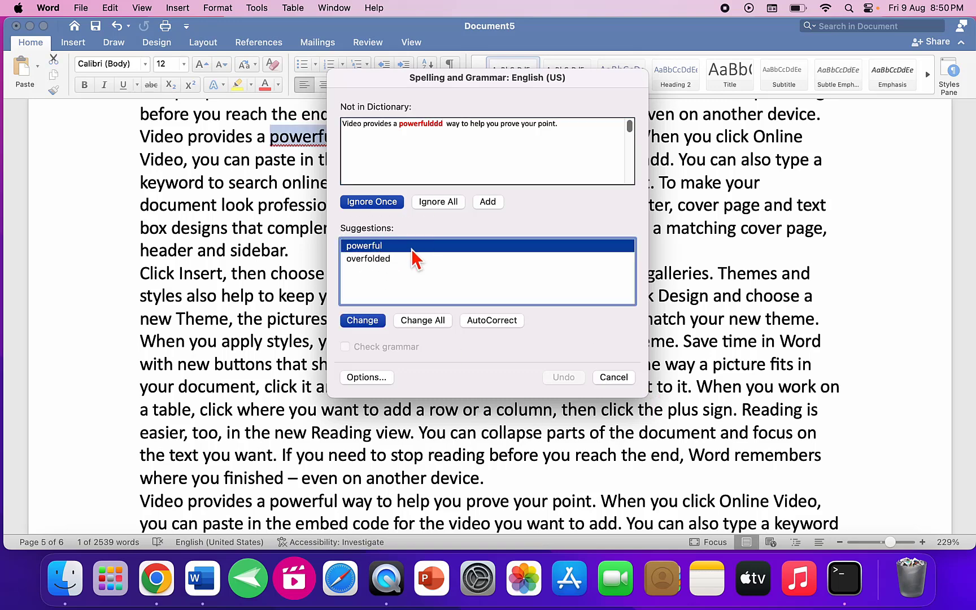
{"action": "left_click", "coordinate": [370, 320]}
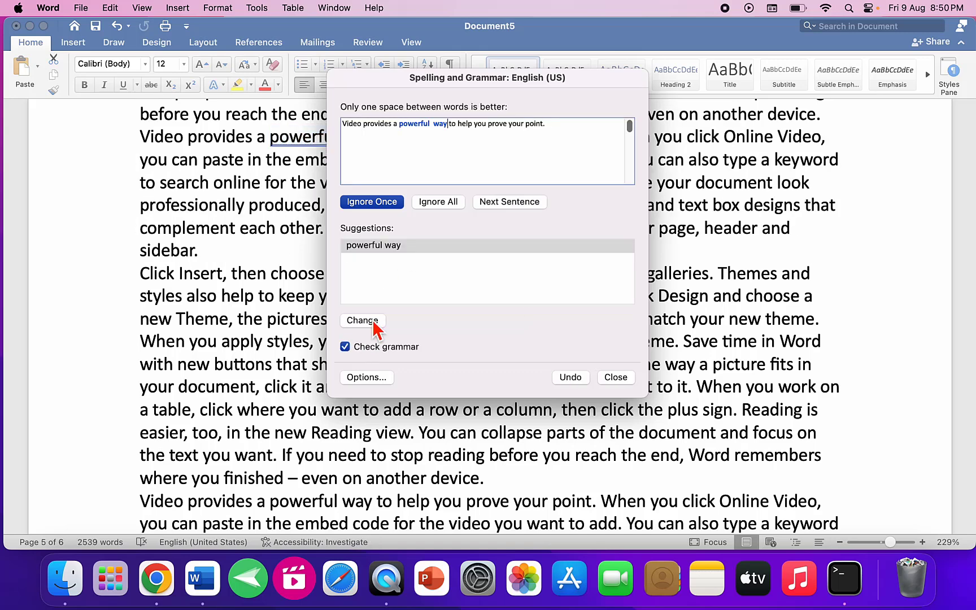
{"action": "left_click", "coordinate": [616, 376]}
{"action": "left_click_drag", "start_coordinate": [428, 274], "coordinate": [360, 279]}
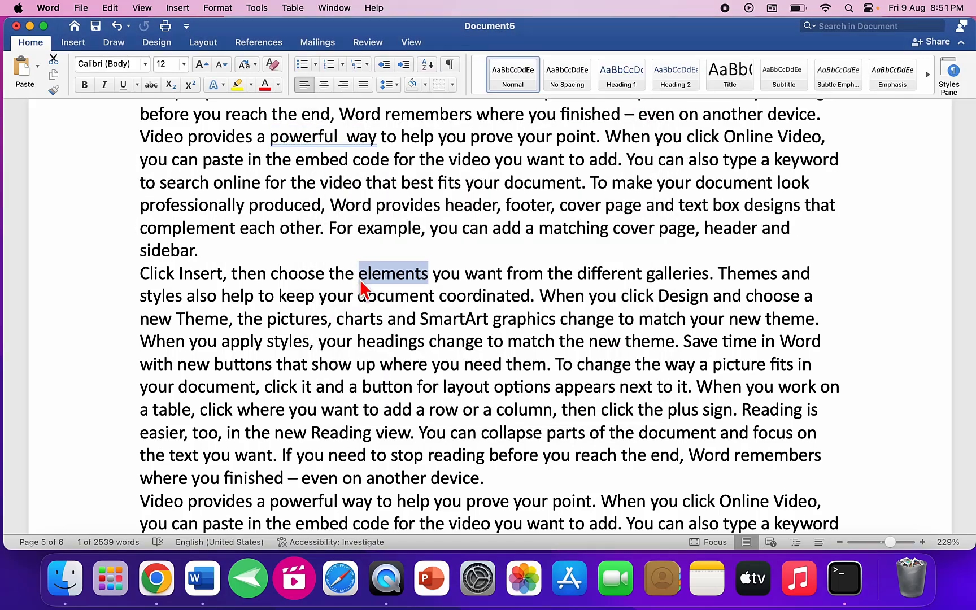
{"action": "key", "text": "super+alt+c"}
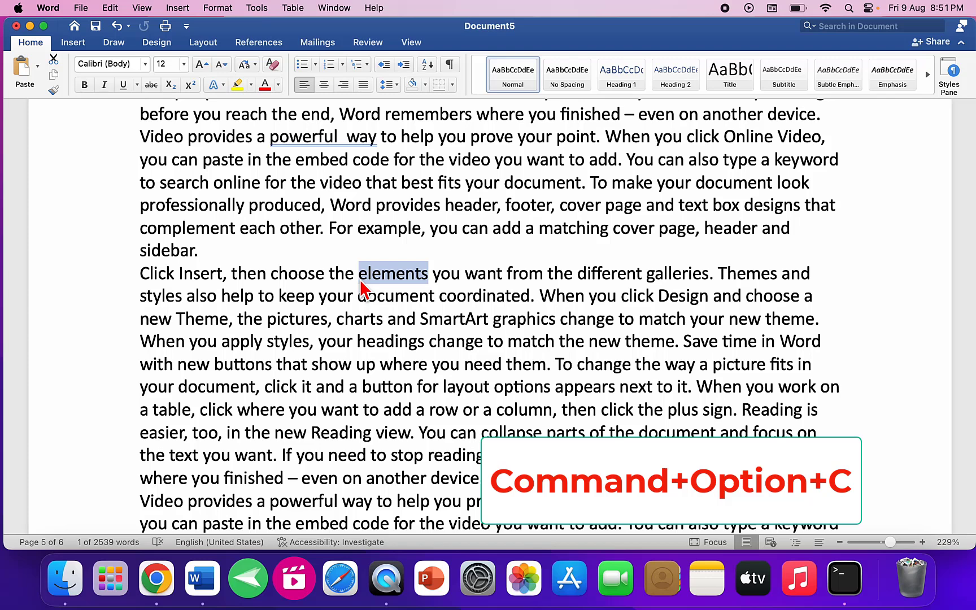
{"action": "key", "text": "shift+F3"}
{"action": "key", "text": "shift+F3"}
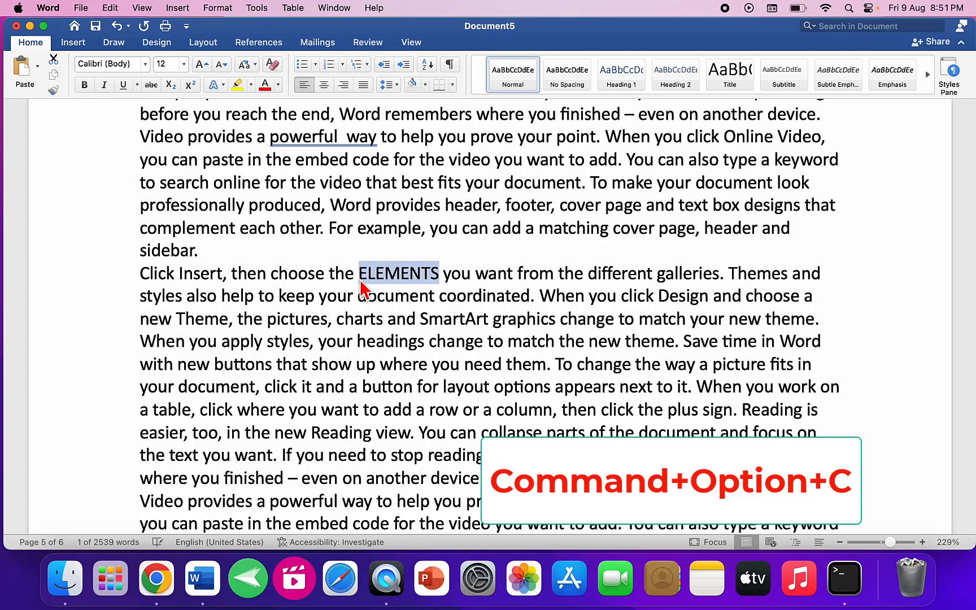
{"action": "key", "text": "shift+F3"}
{"action": "key", "text": "shift+F3"}
{"action": "key", "text": "shift+F3"}
{"action": "key", "text": "shift+F3"}
{"action": "key", "text": "shift+F3"}
{"action": "key", "text": "shift+F3"}
{"action": "key", "text": "shift+F3"}
{"action": "left_click", "coordinate": [445, 322]}
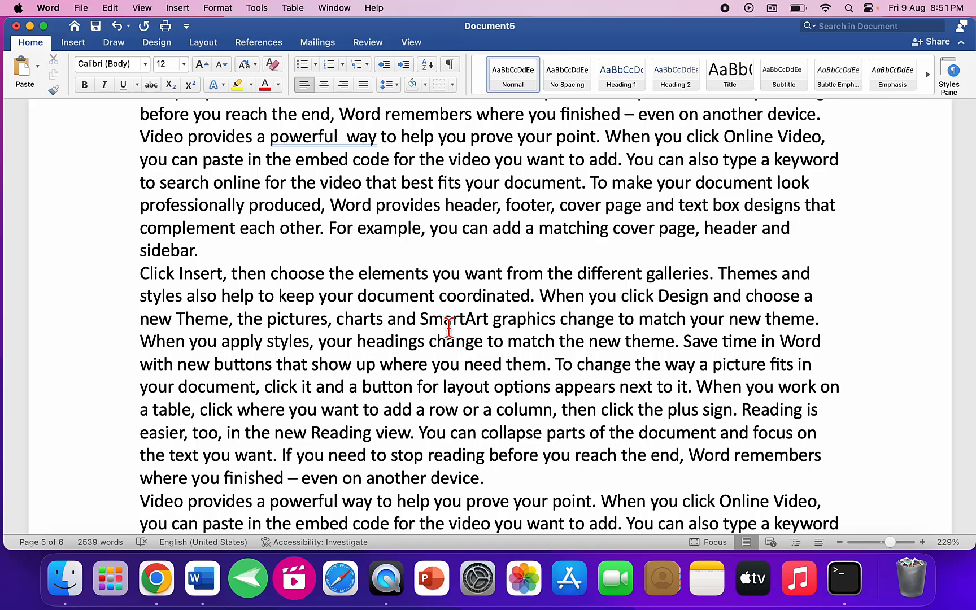
{"action": "key", "text": "super+alt+m"}
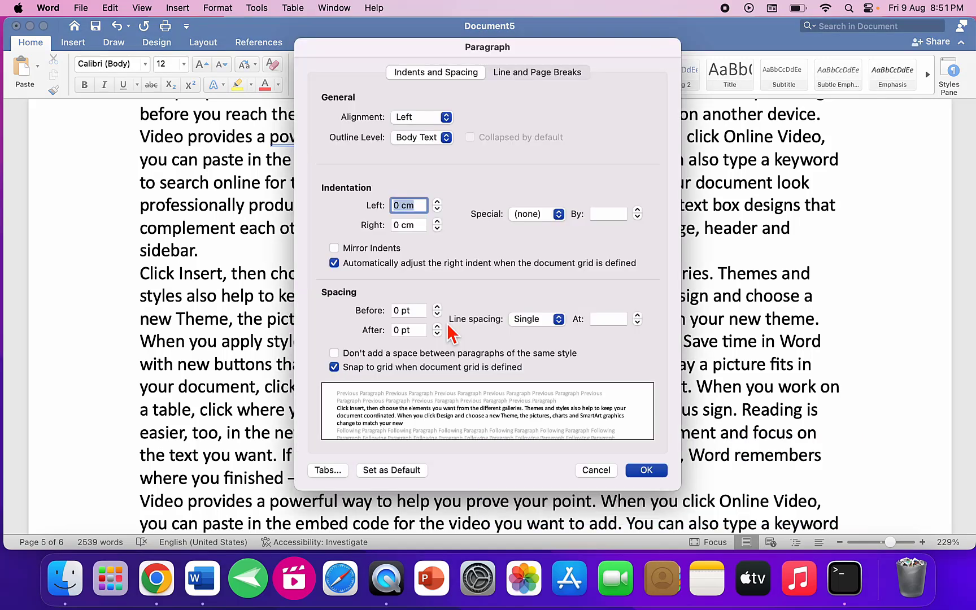
{"action": "key", "text": "Escape"}
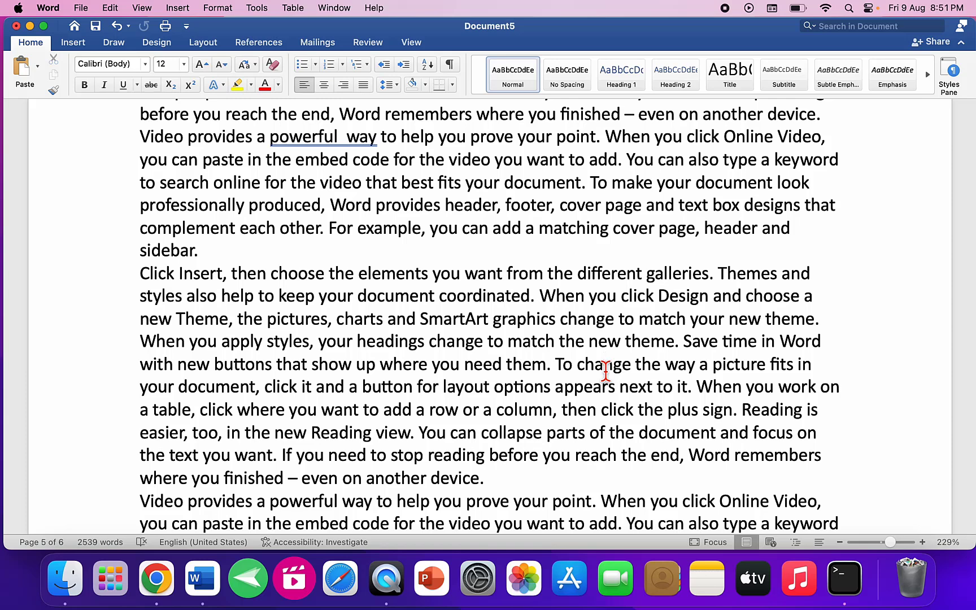
{"action": "key", "text": "super+alt+p"}
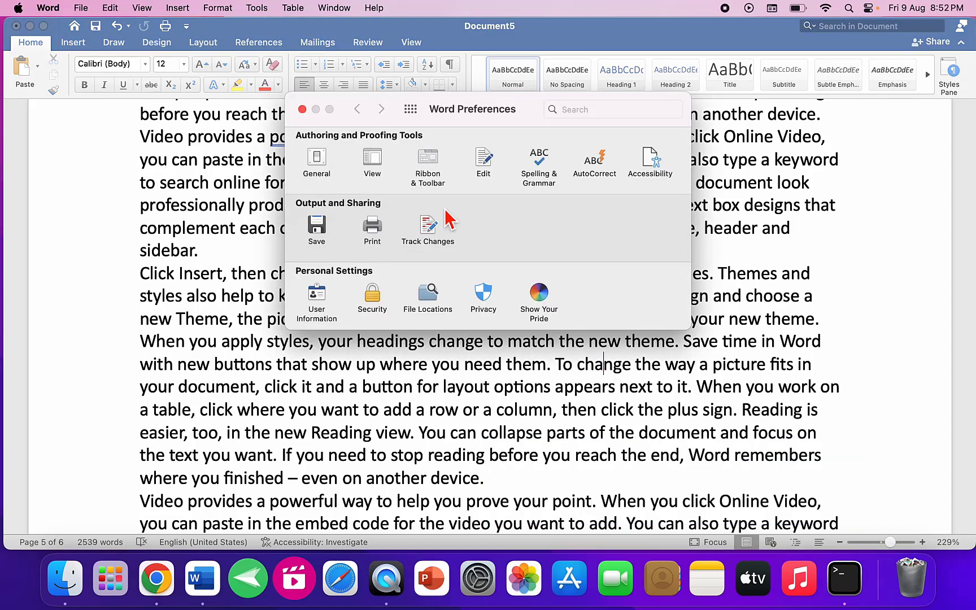
{"action": "left_click", "coordinate": [302, 109]}
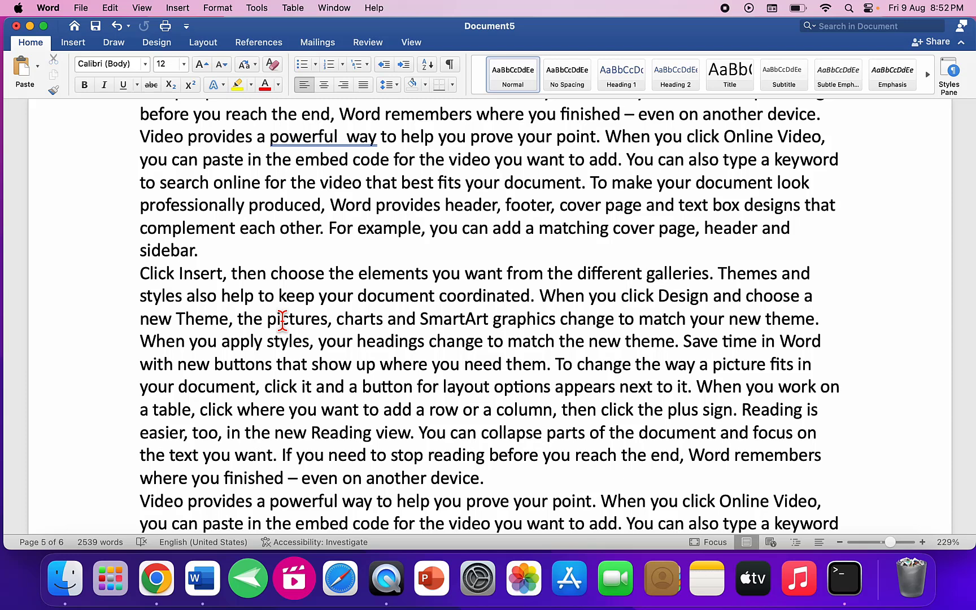
Step: Look up 'pictures' in the dictionary, then run Smart Lookup on 'headings change'
{"action": "key", "text": "ctrl+super+d"}
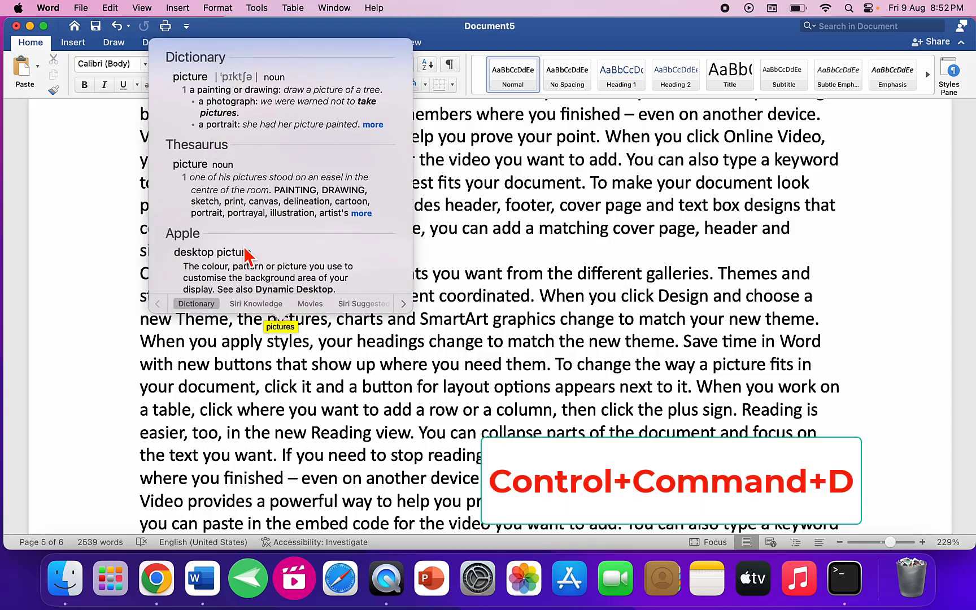
{"action": "left_click", "coordinate": [403, 371]}
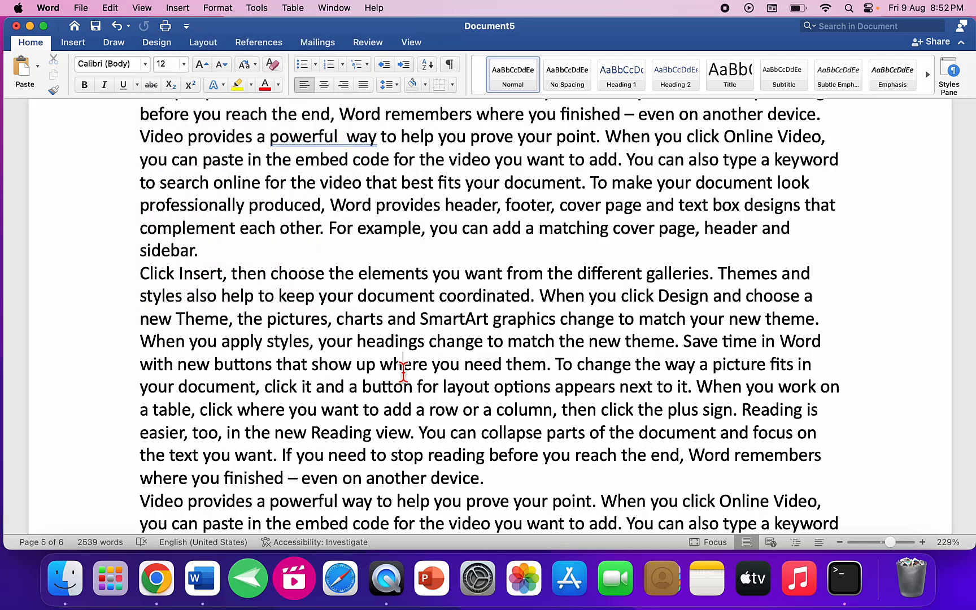
{"action": "left_click", "coordinate": [376, 361]}
{"action": "key", "text": "Up"}
{"action": "key", "text": "alt+Left"}
{"action": "key", "text": "shift+Right"}
{"action": "key", "text": "shift+Right"}
{"action": "key", "text": "shift+Right"}
{"action": "key", "text": "shift+Right"}
{"action": "key", "text": "shift+Right"}
{"action": "key", "text": "shift+Right"}
{"action": "key", "text": "shift+Right"}
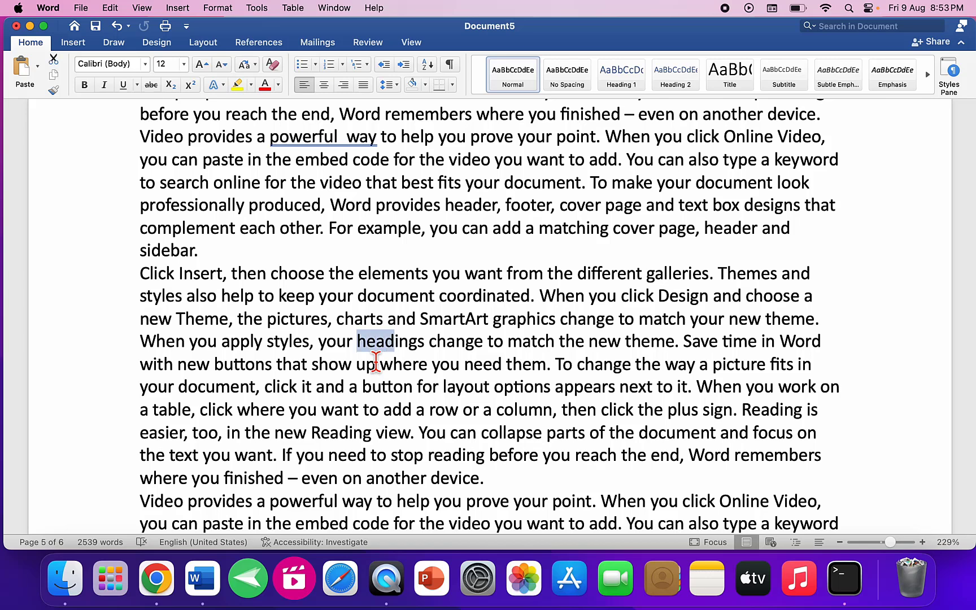
{"action": "key", "text": "shift+Right"}
{"action": "key", "text": "shift+Right"}
{"action": "key", "text": "shift+Right"}
{"action": "key", "text": "shift+Right"}
{"action": "key", "text": "shift+Right"}
{"action": "key", "text": "shift+Right"}
{"action": "key", "text": "shift+Right"}
{"action": "key", "text": "shift+Right"}
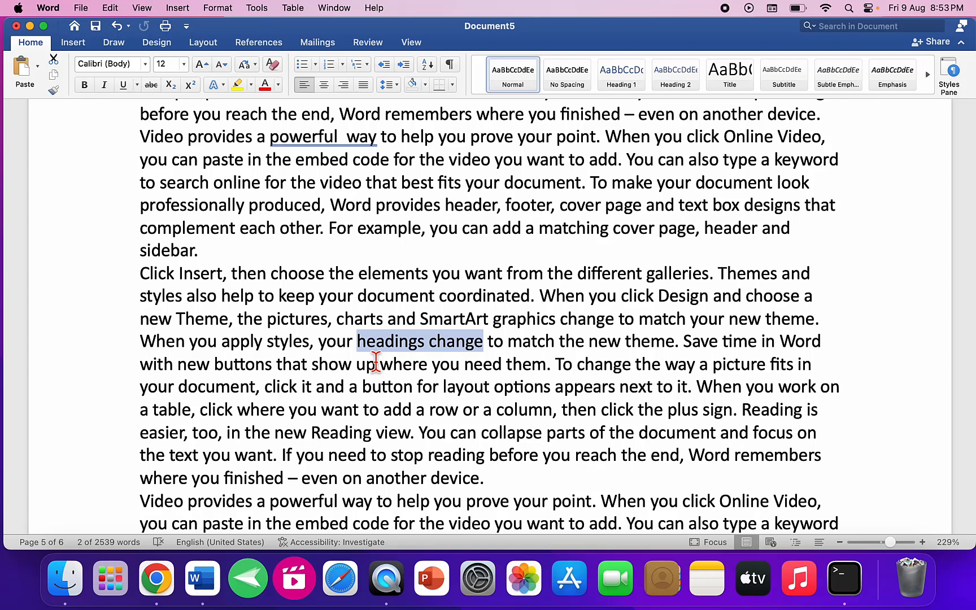
{"action": "key", "text": "ctrl+super+l"}
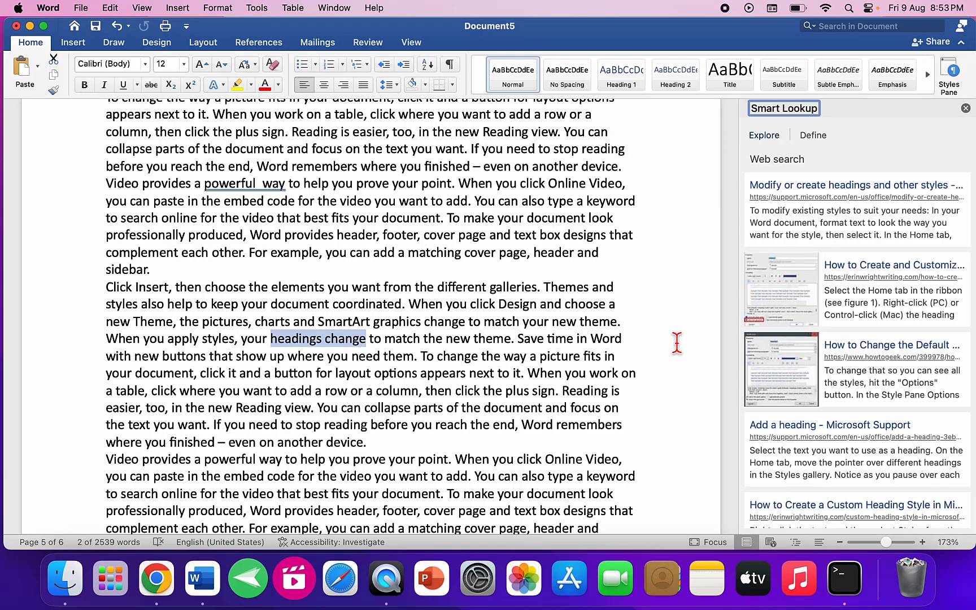
{"action": "scroll", "coordinate": [813, 369], "scroll_direction": "down", "scroll_amount": 3}
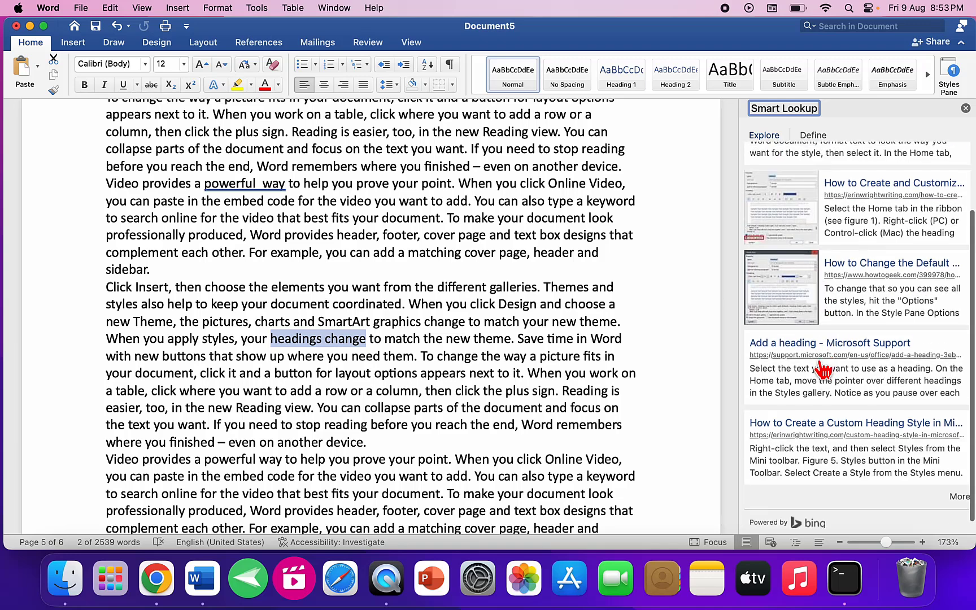
{"action": "scroll", "coordinate": [823, 370], "scroll_direction": "up", "scroll_amount": 3}
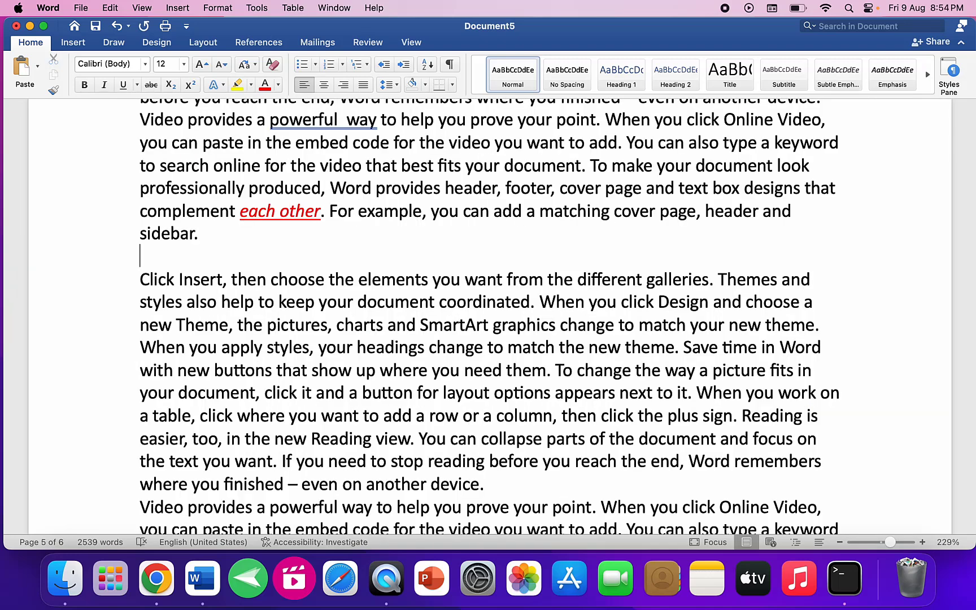
Step: In the page 6 numbered table, insert an empty row above the 5–8 row
{"action": "scroll", "coordinate": [490, 316], "scroll_direction": "down", "scroll_amount": 10}
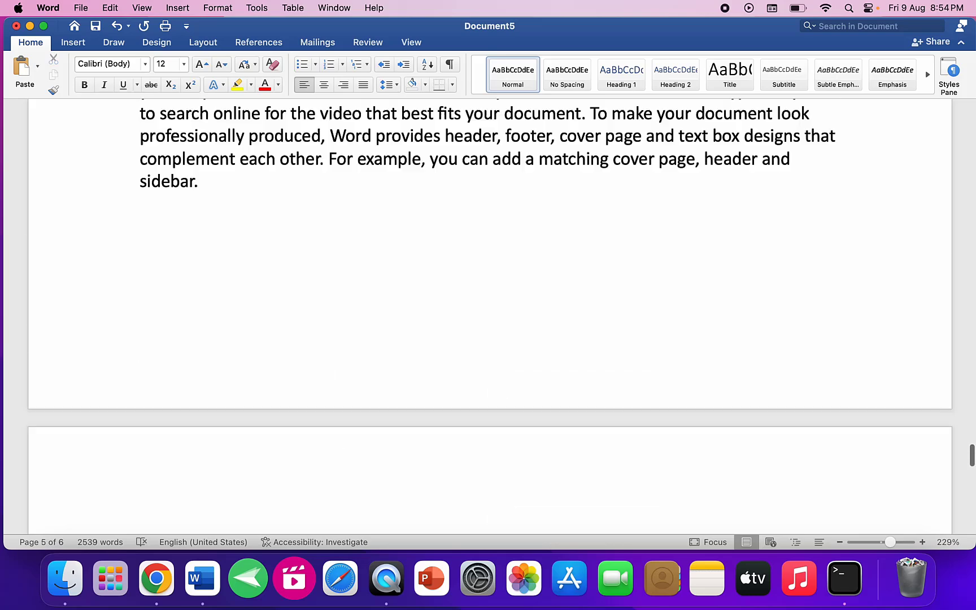
{"action": "scroll", "coordinate": [243, 202], "scroll_direction": "down", "scroll_amount": 5}
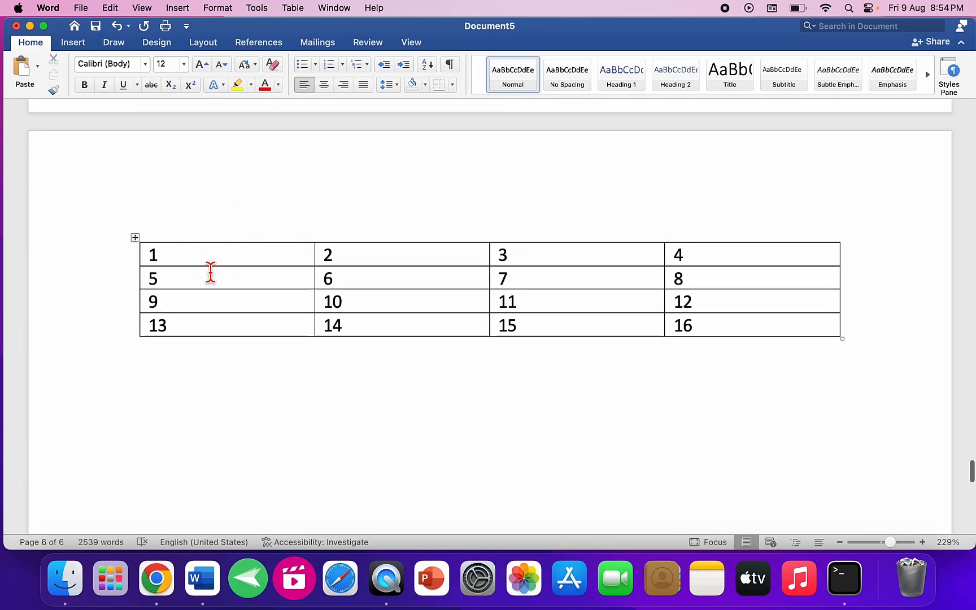
{"action": "left_click", "coordinate": [212, 273]}
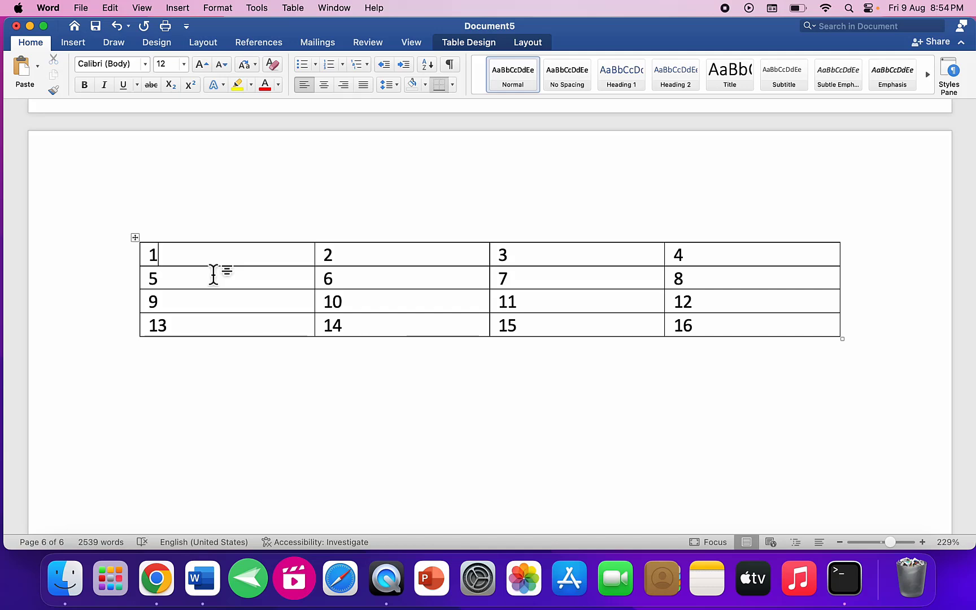
{"action": "key", "text": "Tab"}
{"action": "key", "text": "Tab"}
{"action": "key", "text": "Tab"}
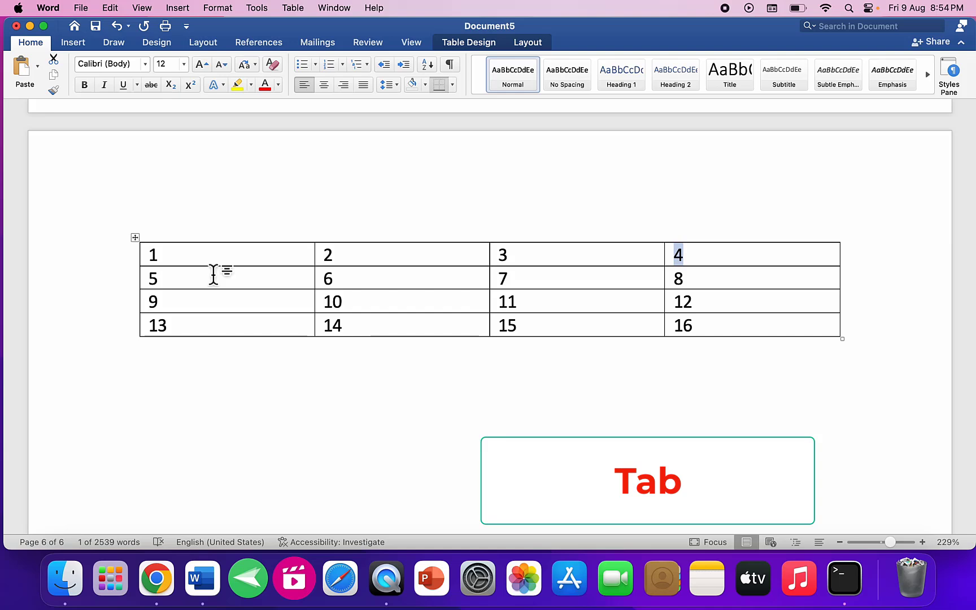
{"action": "key", "text": "shift+Tab"}
{"action": "key", "text": "shift+Tab"}
{"action": "key", "text": "shift+Tab"}
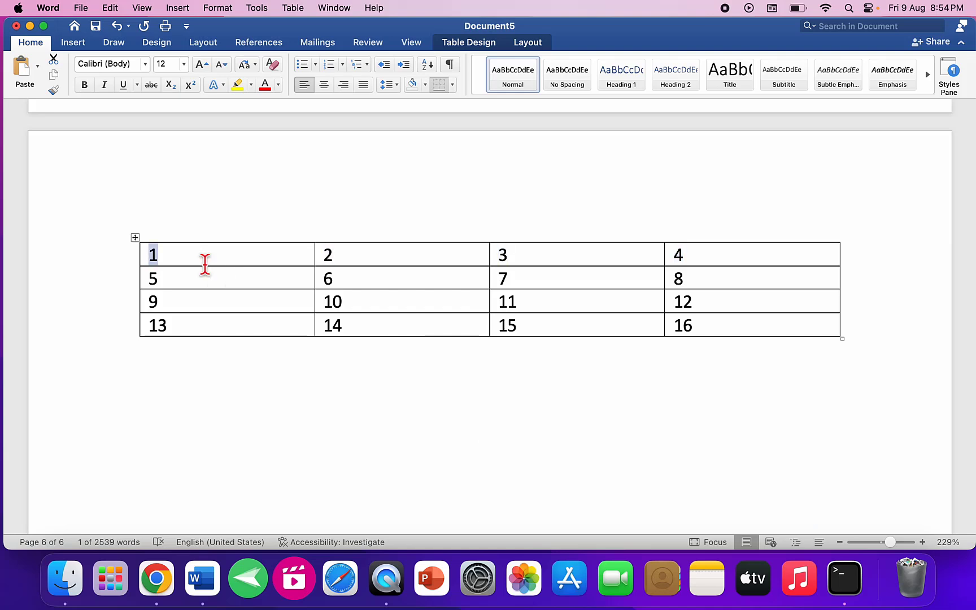
{"action": "left_click", "coordinate": [206, 265]}
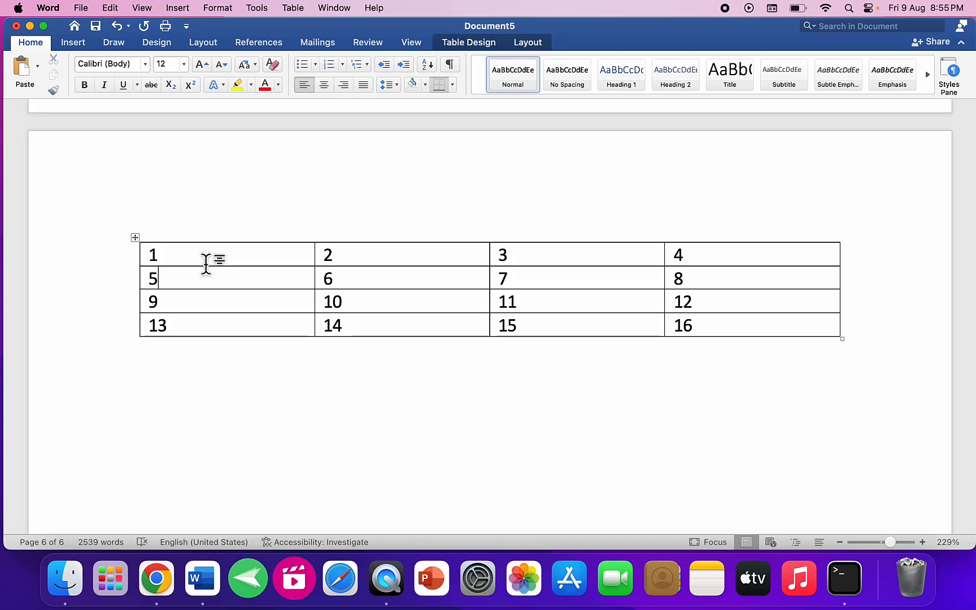
{"action": "key", "text": "super+ctrl+i"}
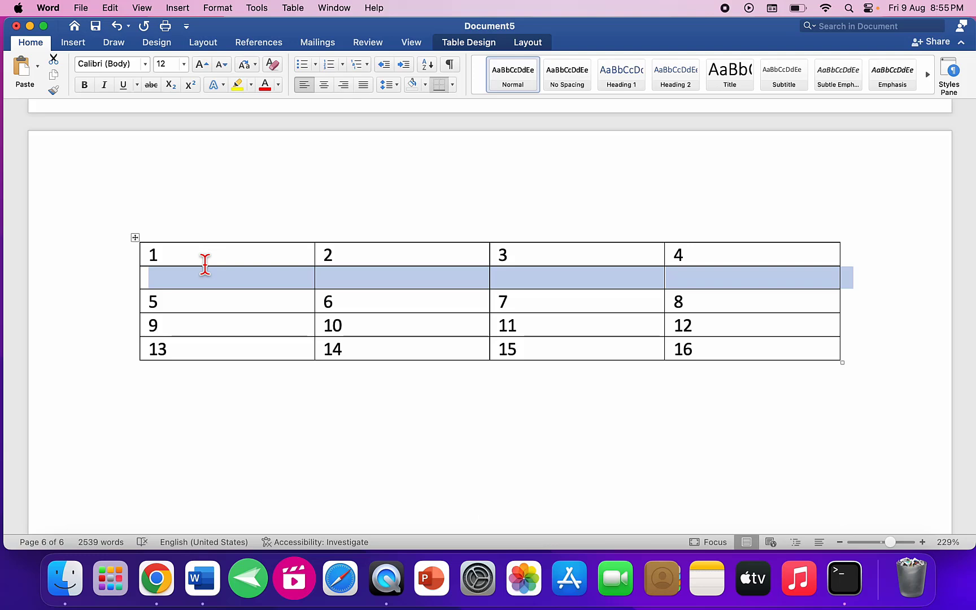
Step: Insert more empty rows, then delete all the empty rows from the table
{"action": "key", "text": "super+ctrl+i"}
{"action": "key", "text": "super+ctrl+i"}
{"action": "key", "text": "super+ctrl+i"}
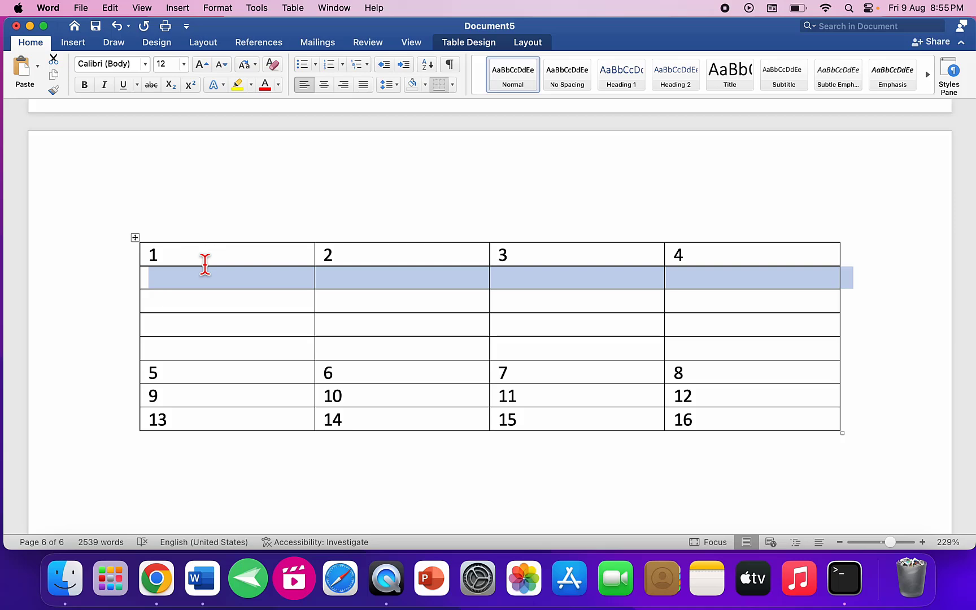
{"action": "key", "text": "super+ctrl+x"}
{"action": "key", "text": "super+ctrl+x"}
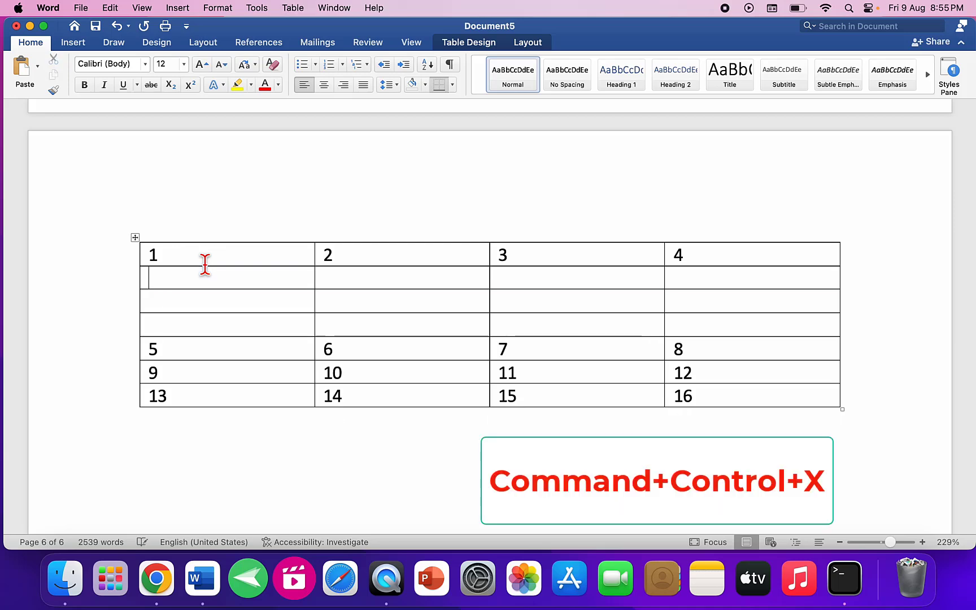
{"action": "key", "text": "super+ctrl+x"}
{"action": "key", "text": "super+ctrl+x"}
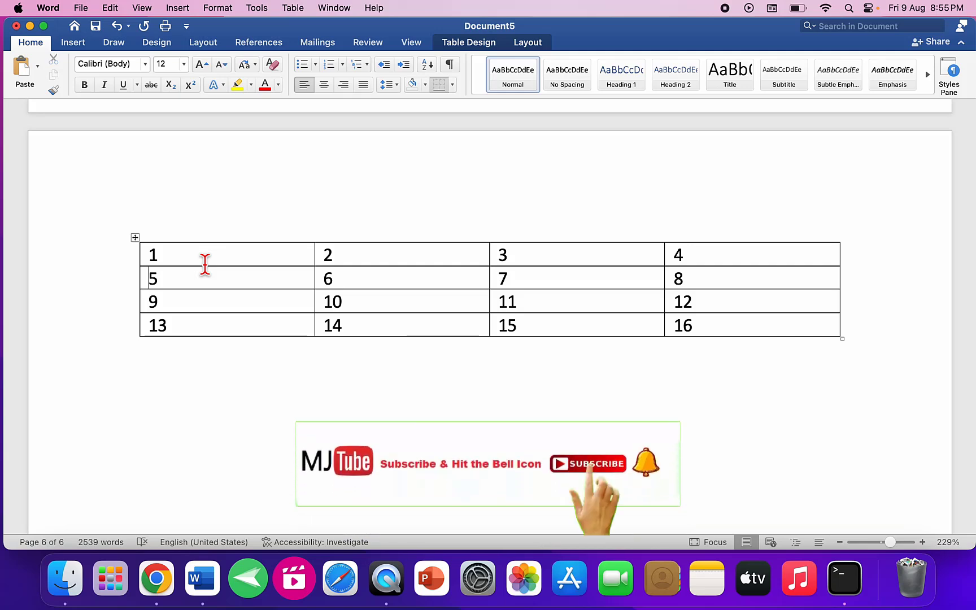
Step: Move the 9–12 row to the bottom of the table, below 13–16
{"action": "key", "text": "Down"}
{"action": "key", "text": "shift+End"}
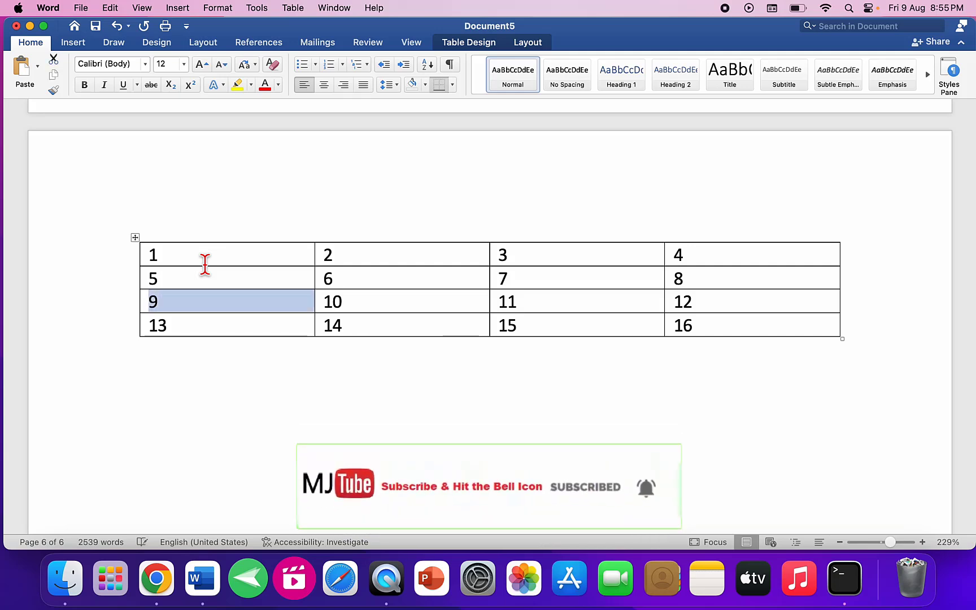
{"action": "key", "text": "shift+Right"}
{"action": "key", "text": "shift+Right"}
{"action": "key", "text": "shift+Right"}
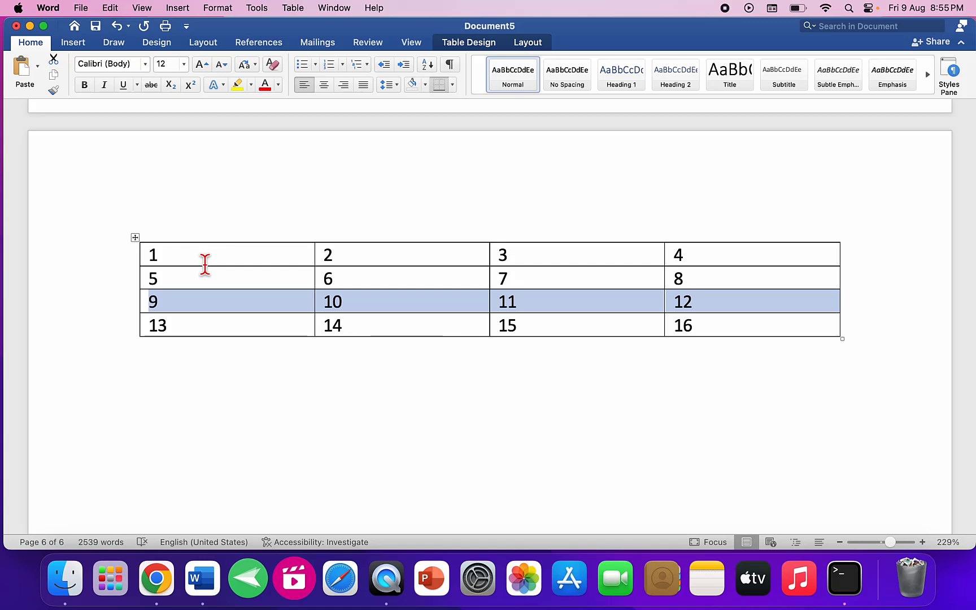
{"action": "key", "text": "ctrl+shift+Up"}
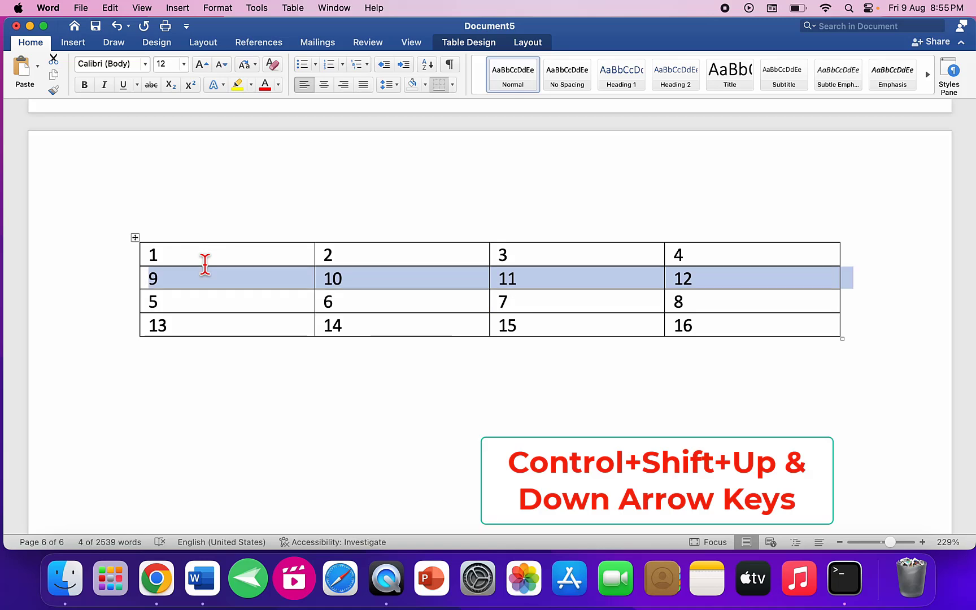
{"action": "key", "text": "ctrl+shift+Up"}
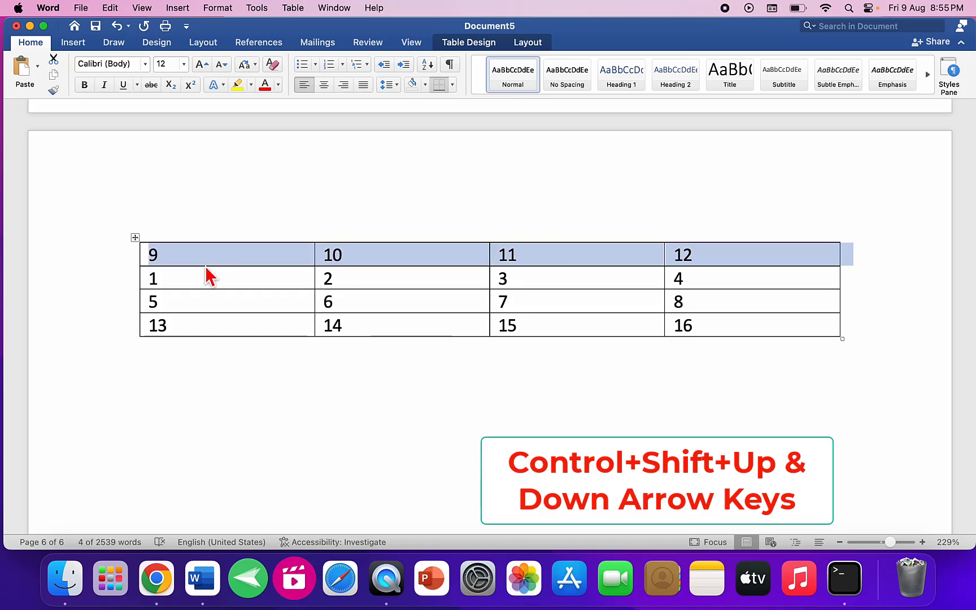
{"action": "key", "text": "ctrl+shift+Down"}
{"action": "key", "text": "ctrl+shift+Down"}
{"action": "key", "text": "ctrl+shift+Down"}
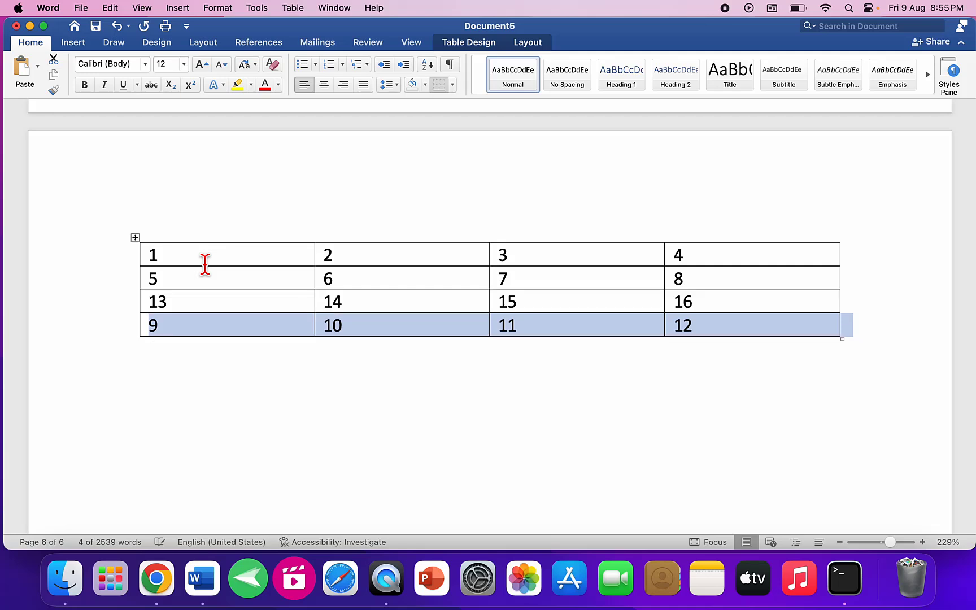